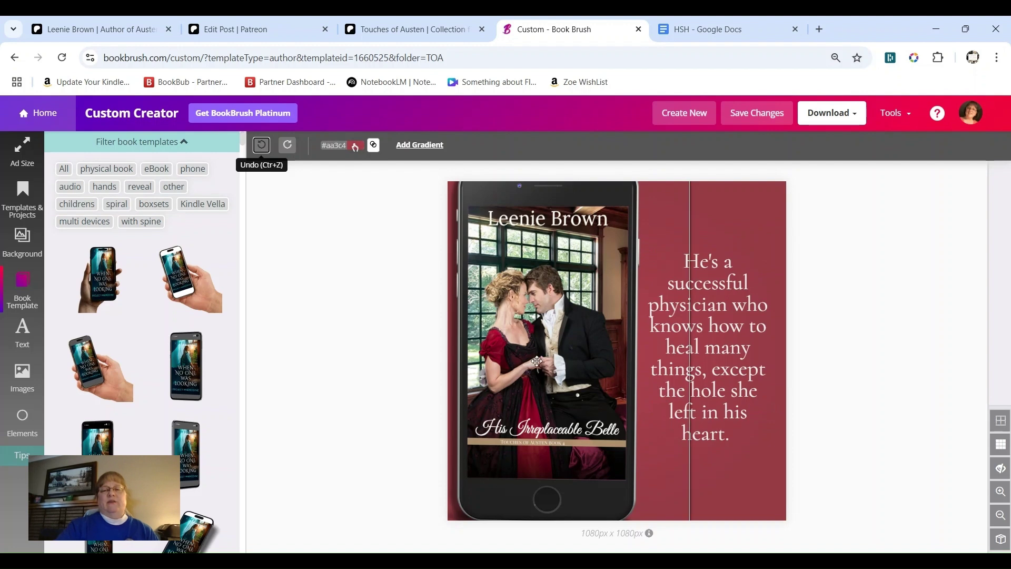
- Swap the book cover shown on the phone for the His Sensible Heart cover from the TOA folder
left_click(700, 408)
left_click(579, 381)
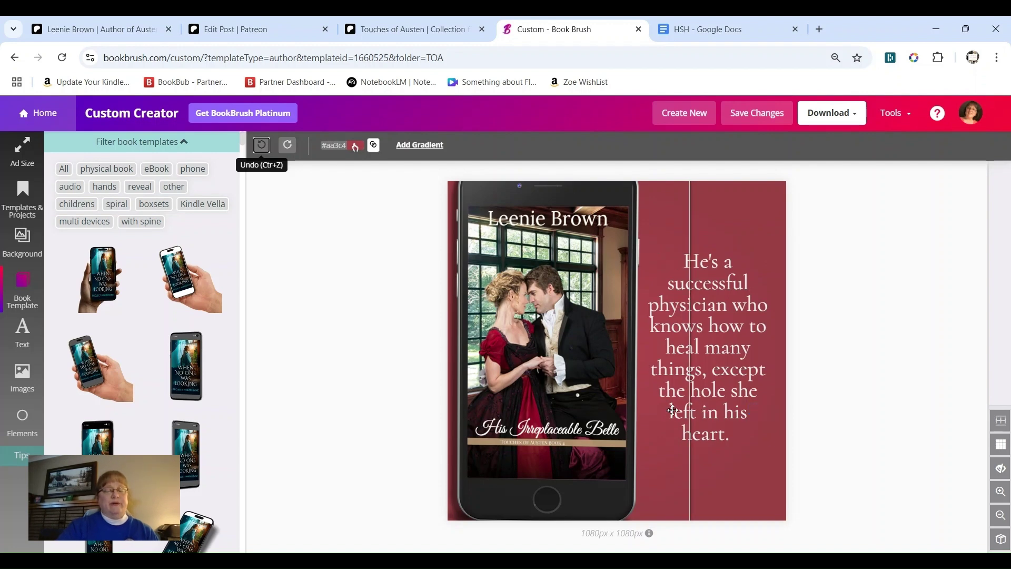
left_click(563, 355)
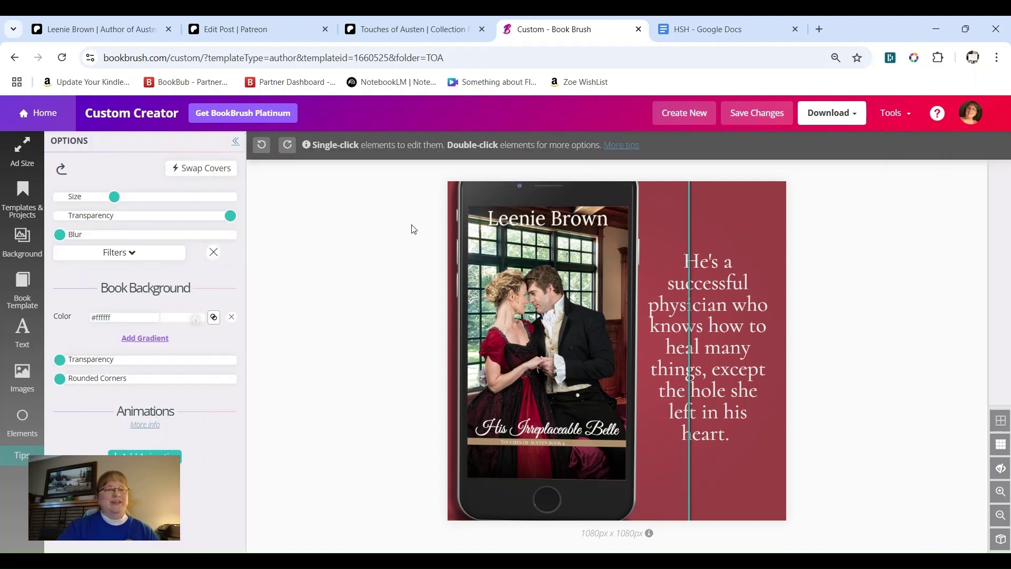
left_click(195, 179)
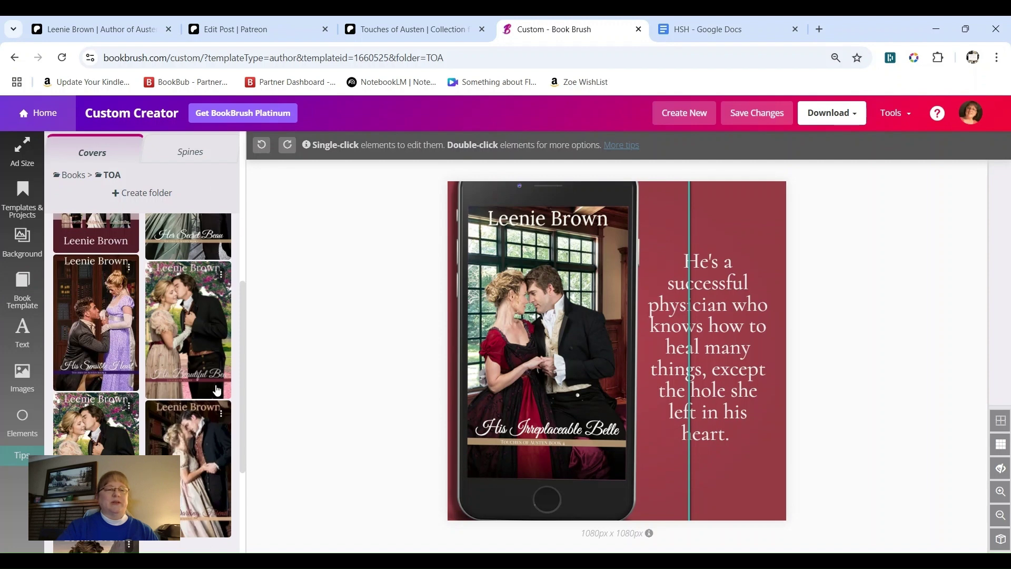
left_click(94, 329)
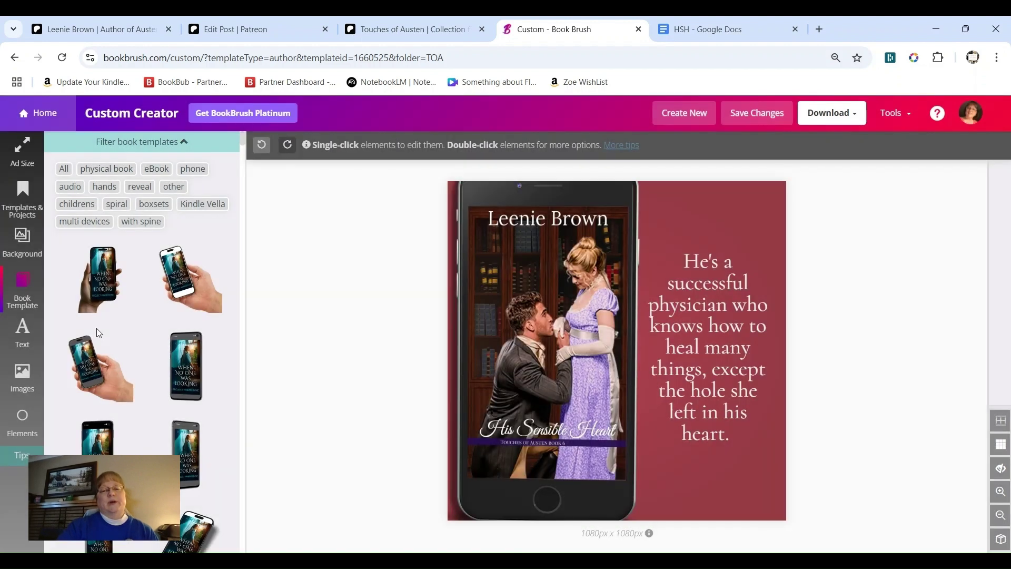
- Recolour the graphic's background to a deep purple, sampling shades from the His Sensible Heart cover
left_click(767, 202)
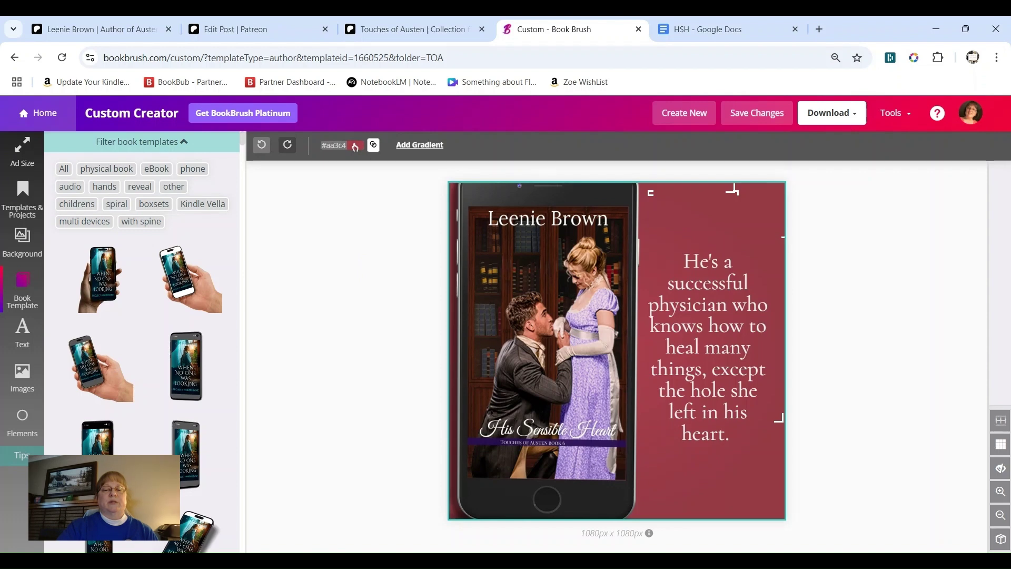
left_click(604, 422)
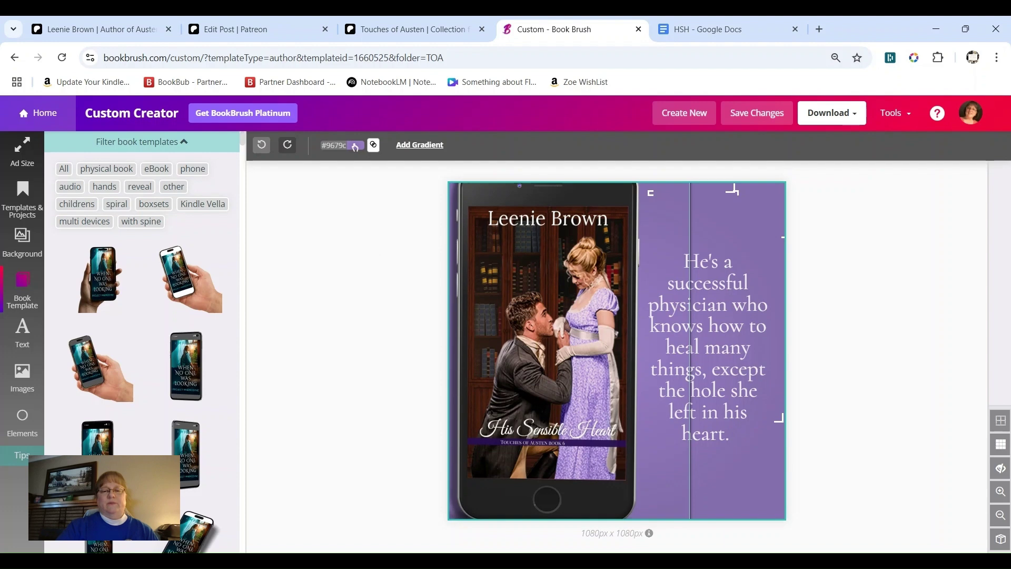
left_click(503, 444)
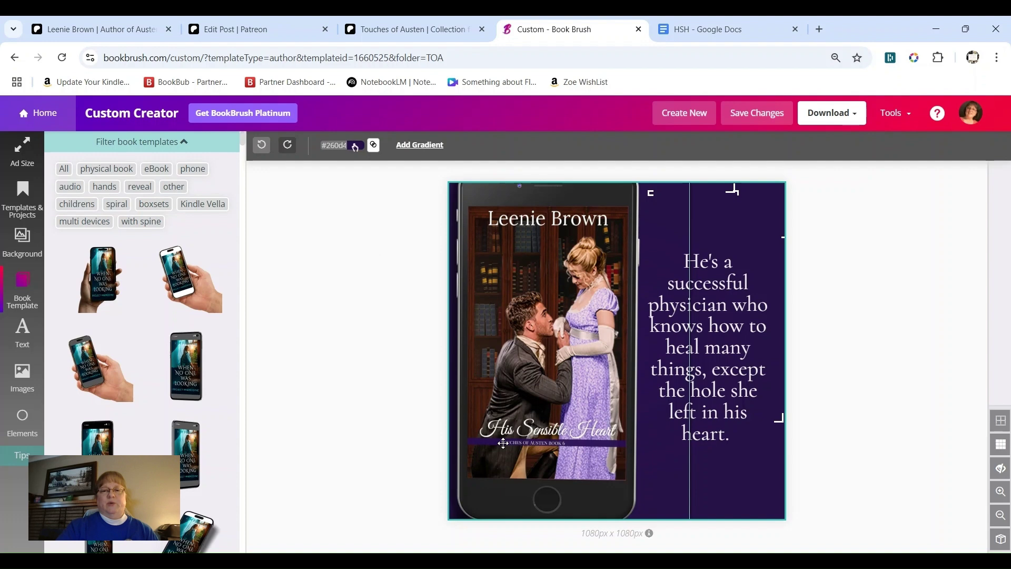
left_click(459, 203)
left_click(450, 206)
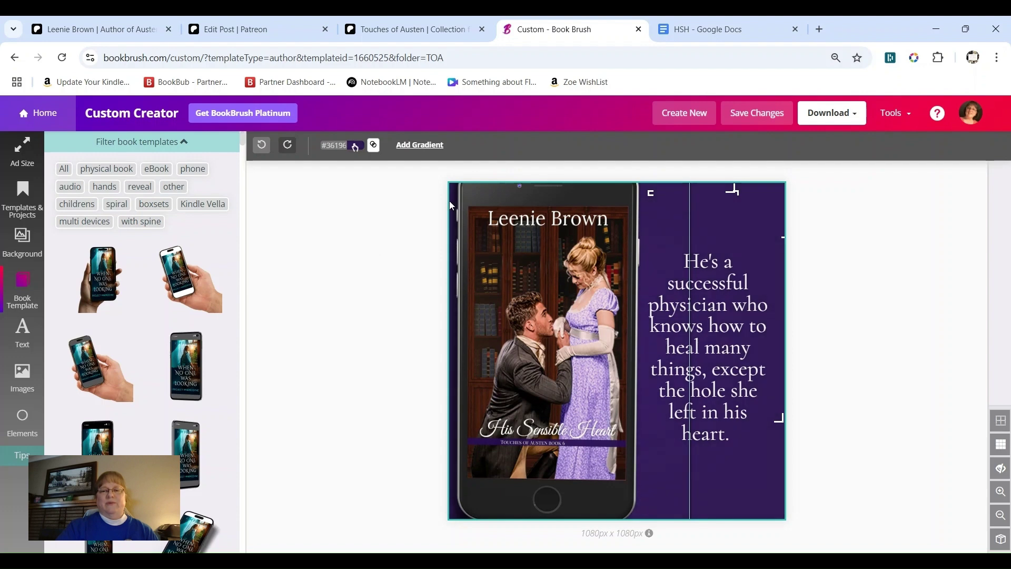
left_click(445, 211)
left_click(447, 208)
left_click(442, 204)
left_click(439, 197)
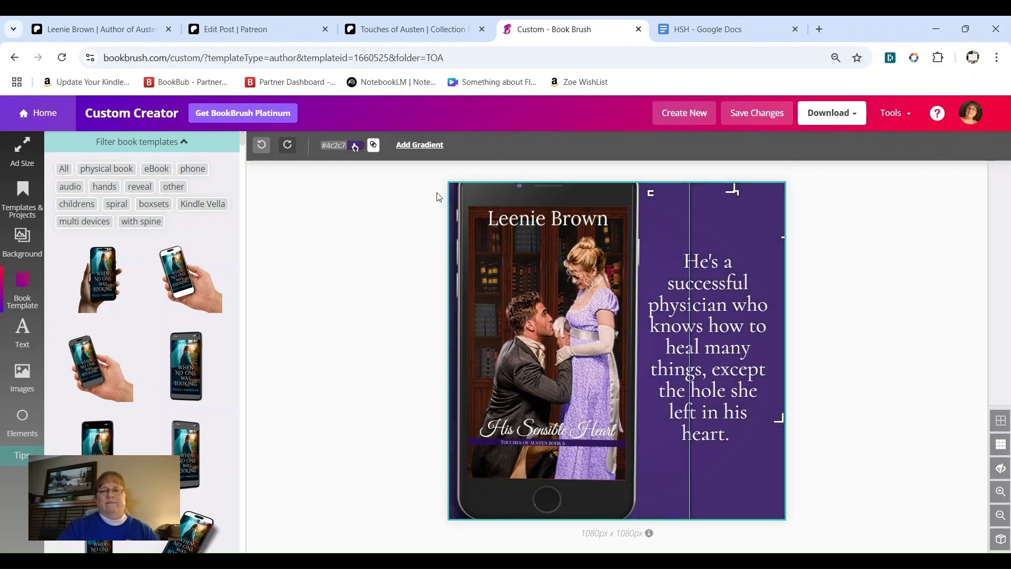
- Replace the tagline beside the phone with "He's always been all about himself."
left_click(687, 316)
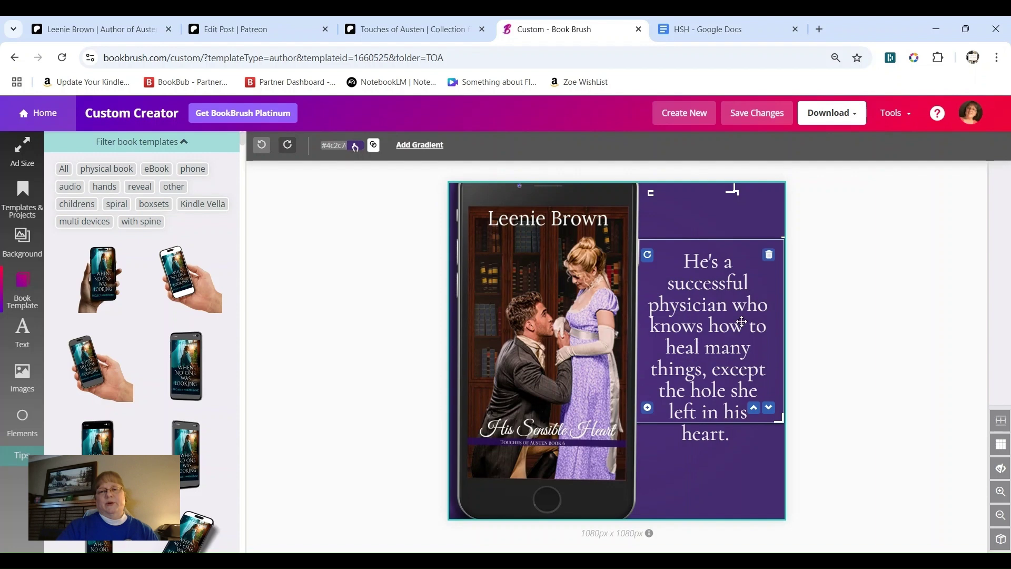
double_click(712, 305)
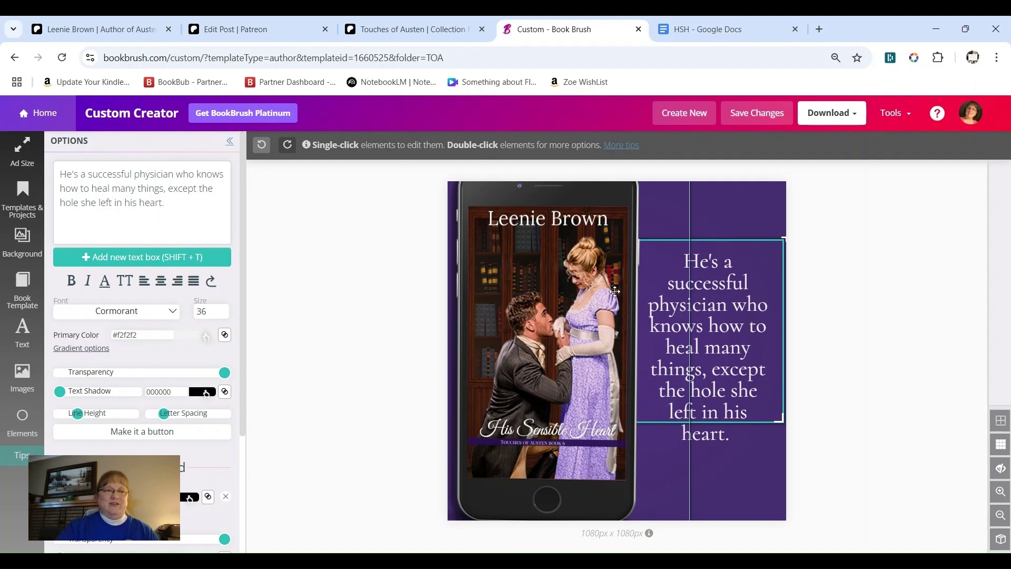
left_click_drag(169, 203, 59, 174)
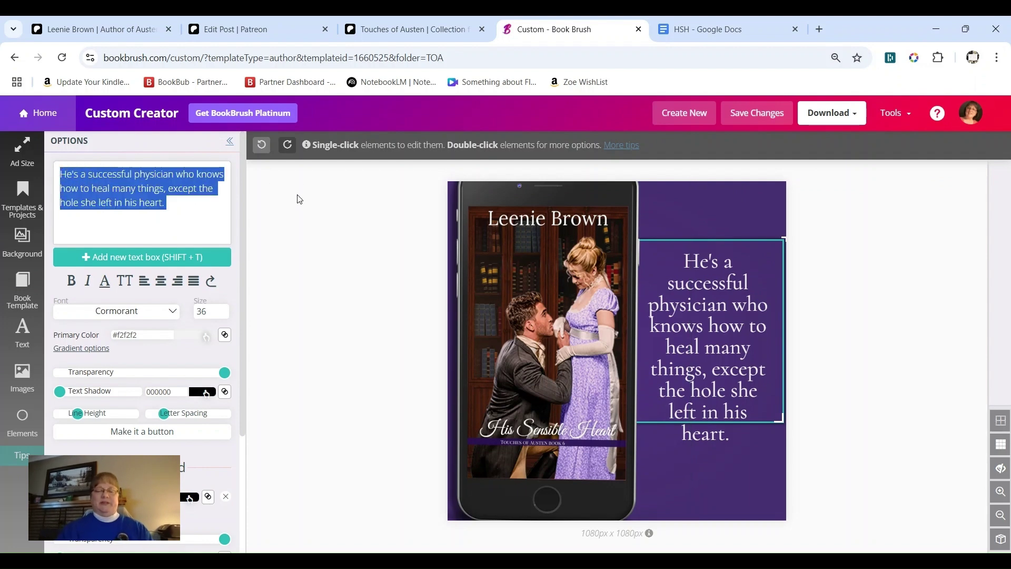
type("He'")
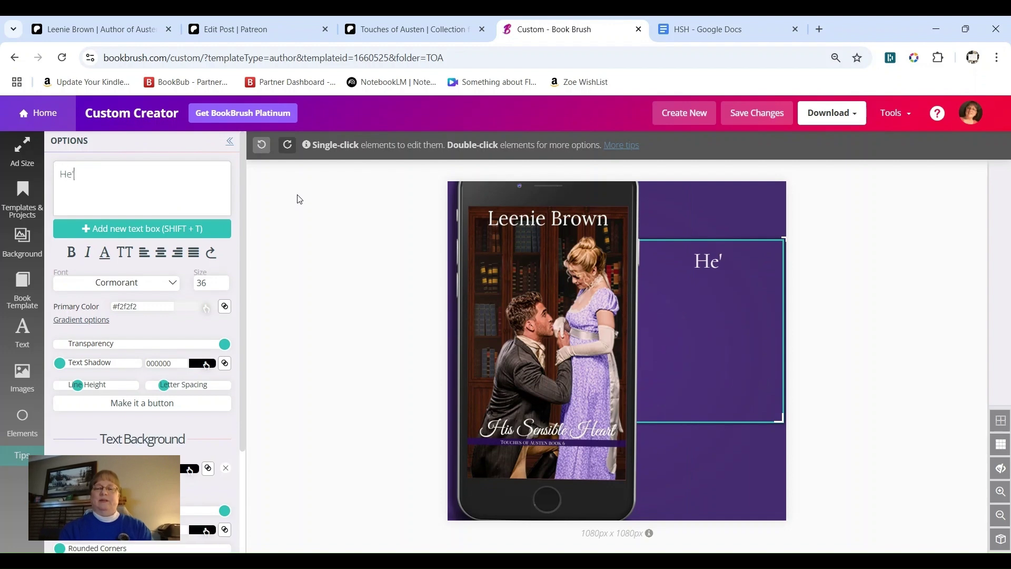
type("s always")
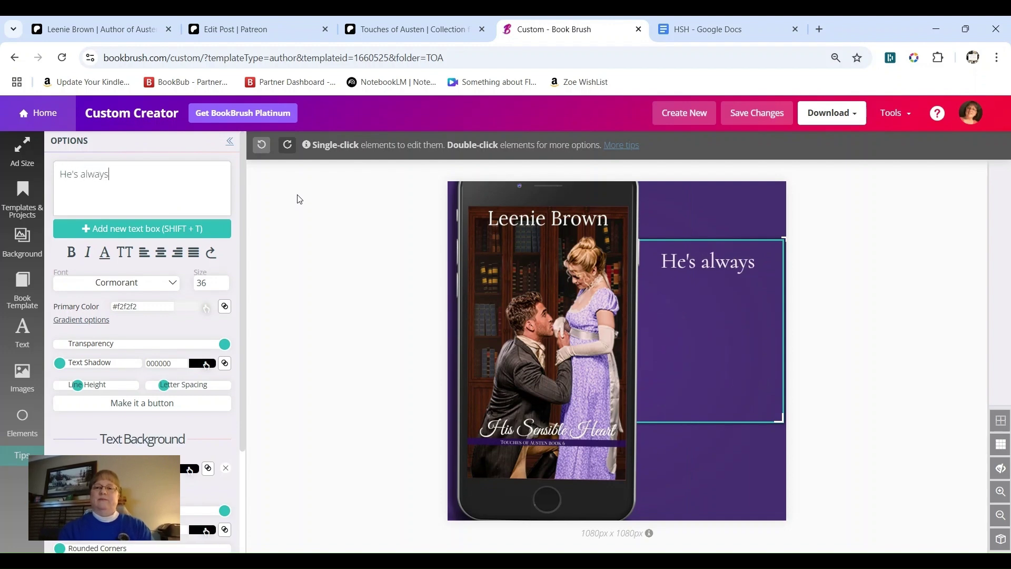
type(" been ")
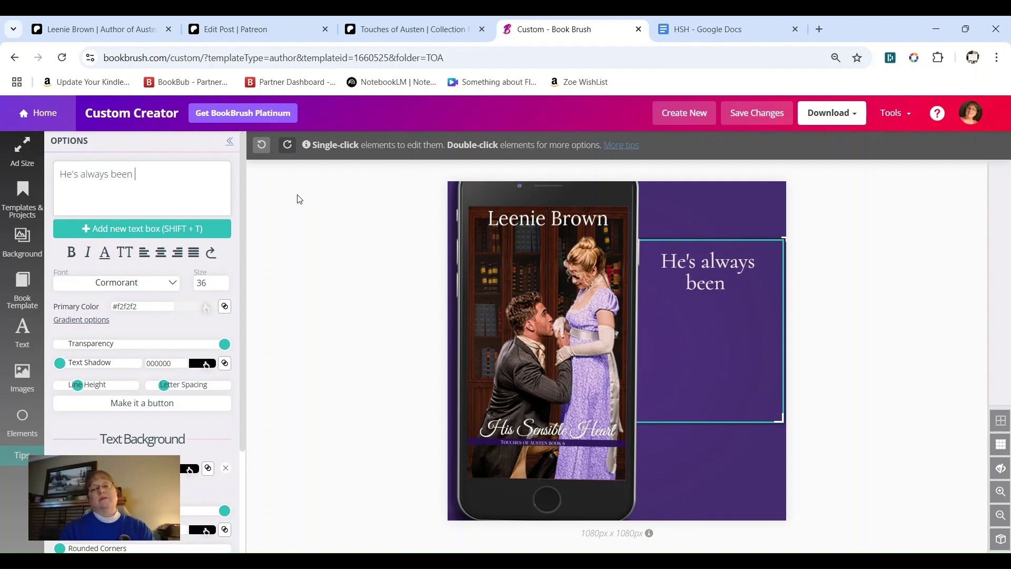
type("all a")
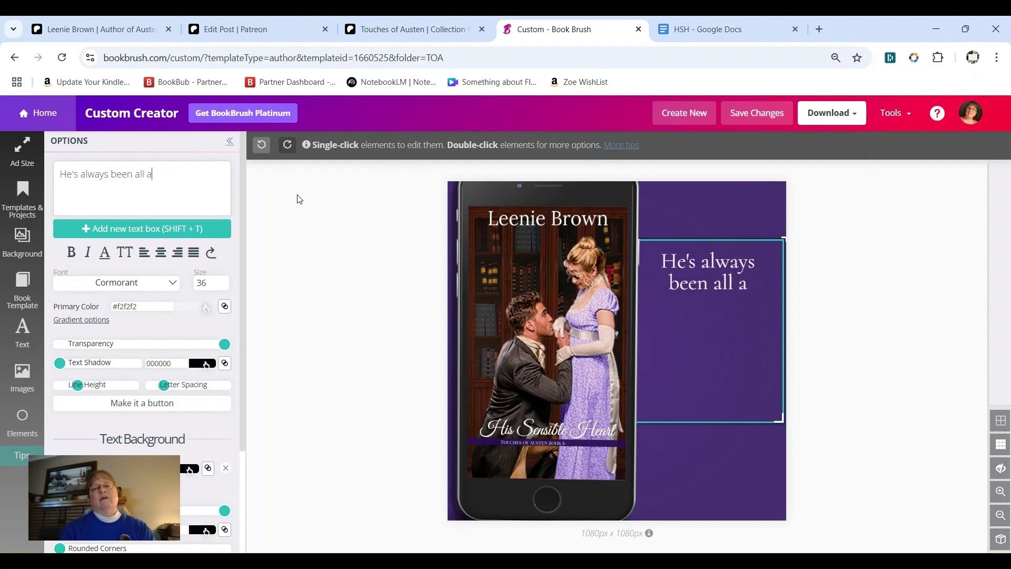
type("bout himself")
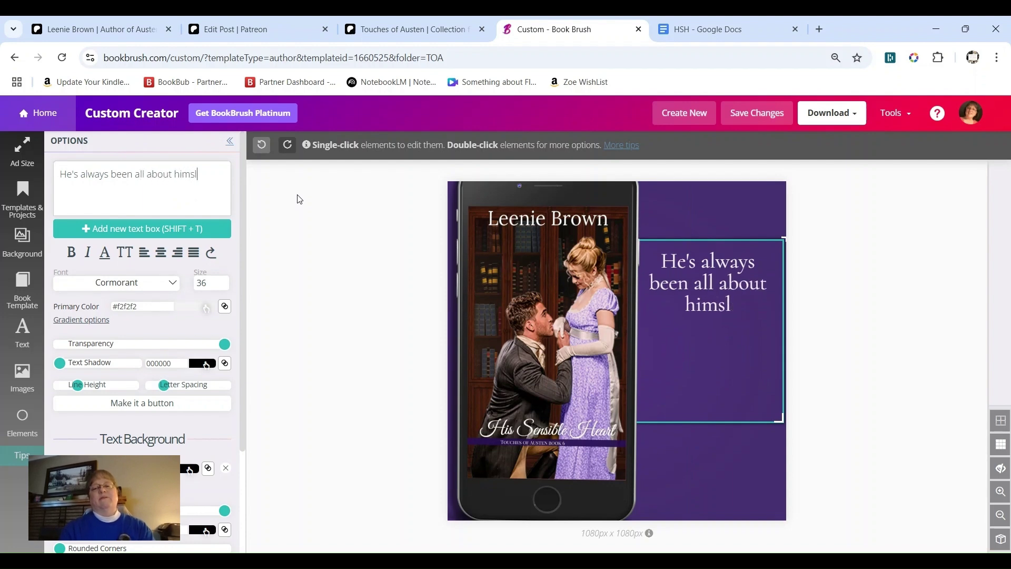
type(".")
- Add "Until he met her." below the first sentence of the tagline, separated by a blank line
key("Return")
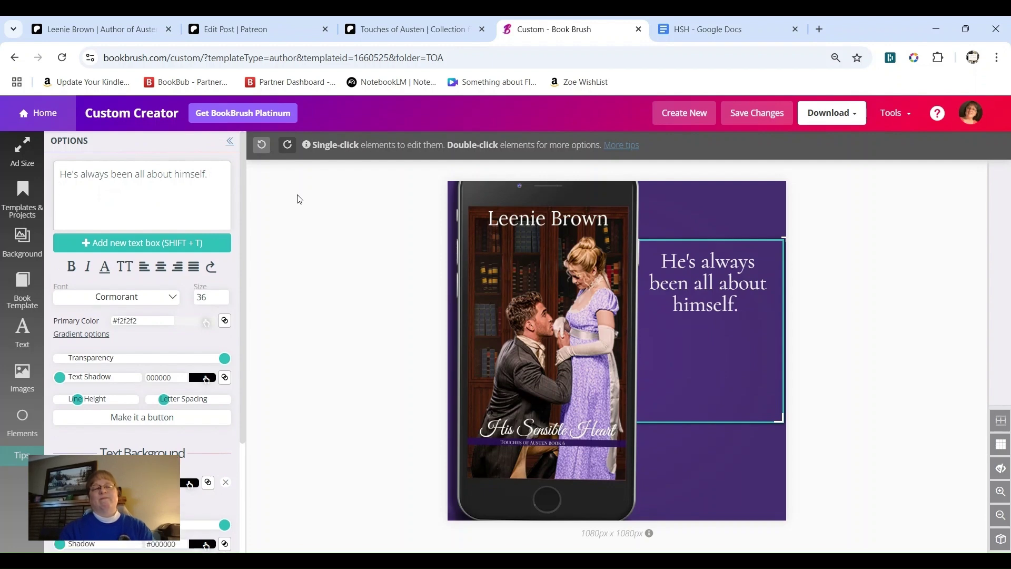
type("Until he ")
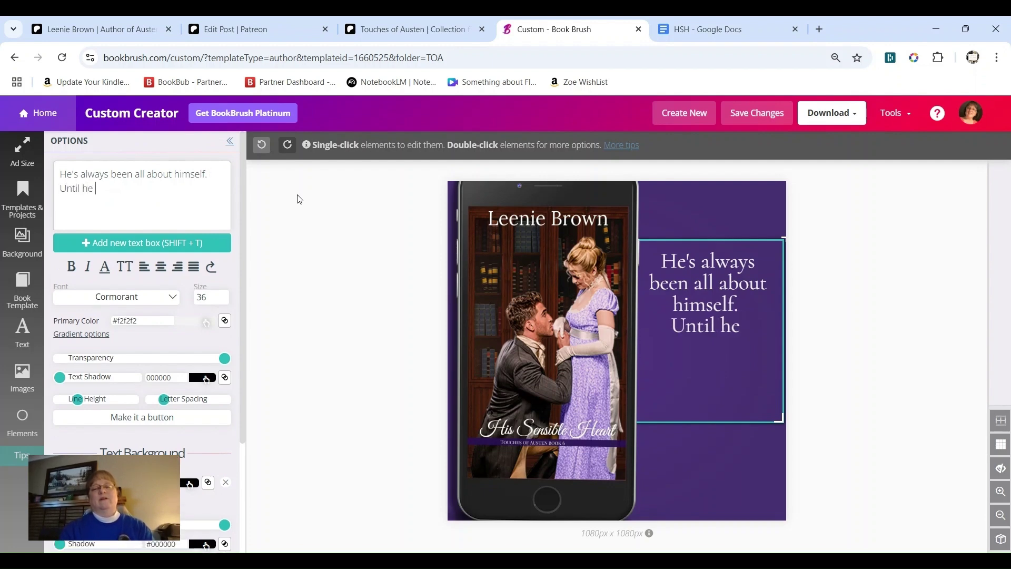
type("met her.")
key("BackSpace")
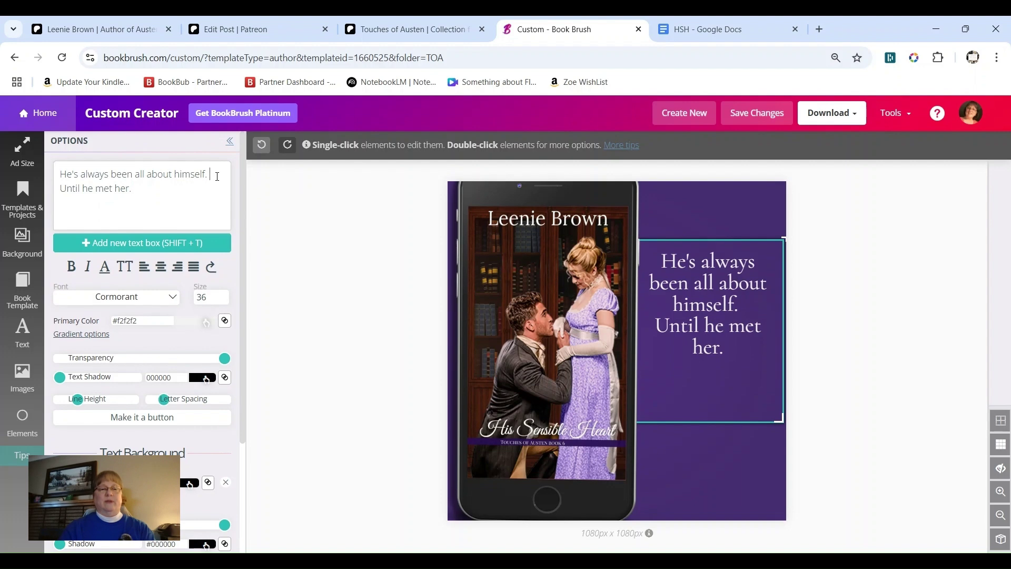
key("Return")
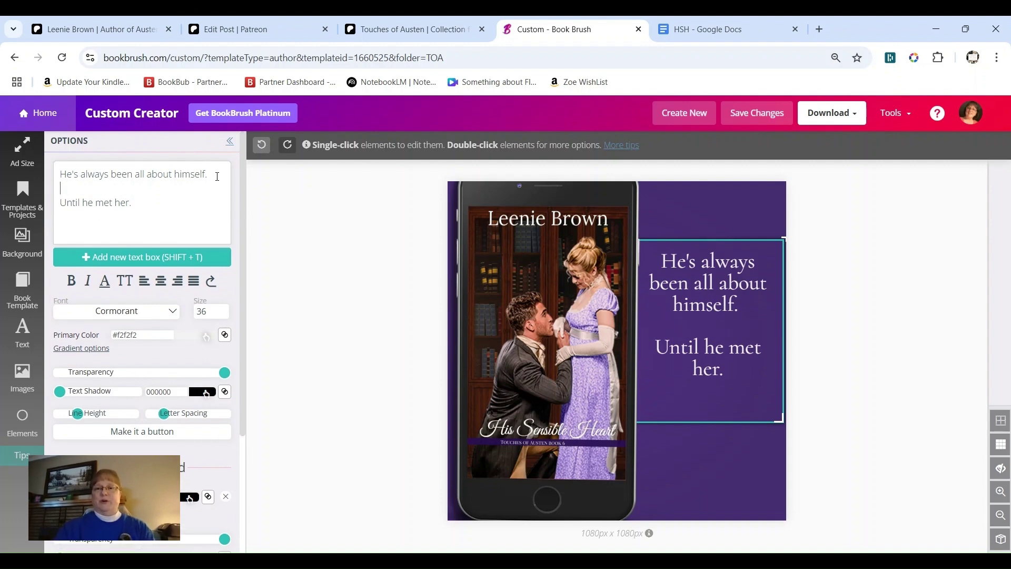
- Move the tagline text box down slightly so it sits nearer the vertical middle of the graphic
left_click(855, 319)
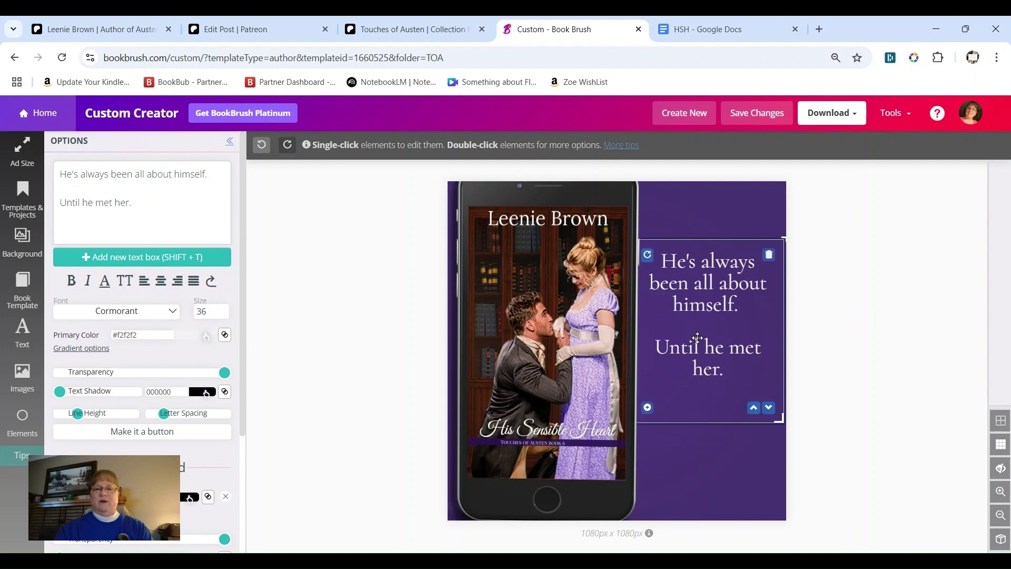
left_click_drag(697, 336, 700, 350)
left_click(816, 330)
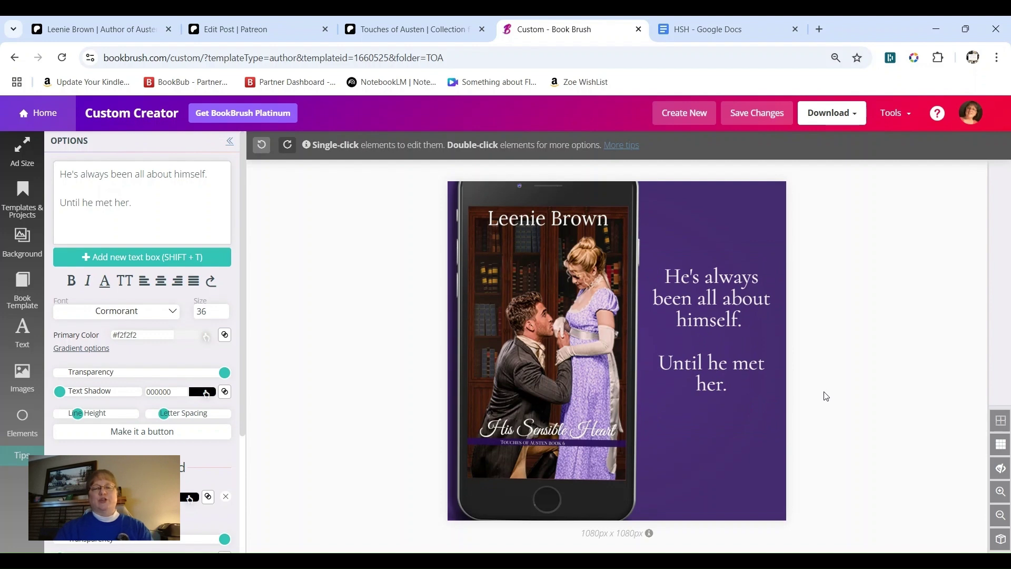
- Save the graphic as a new project named "HSH Butter" and dismiss the save dialog
left_click(832, 113)
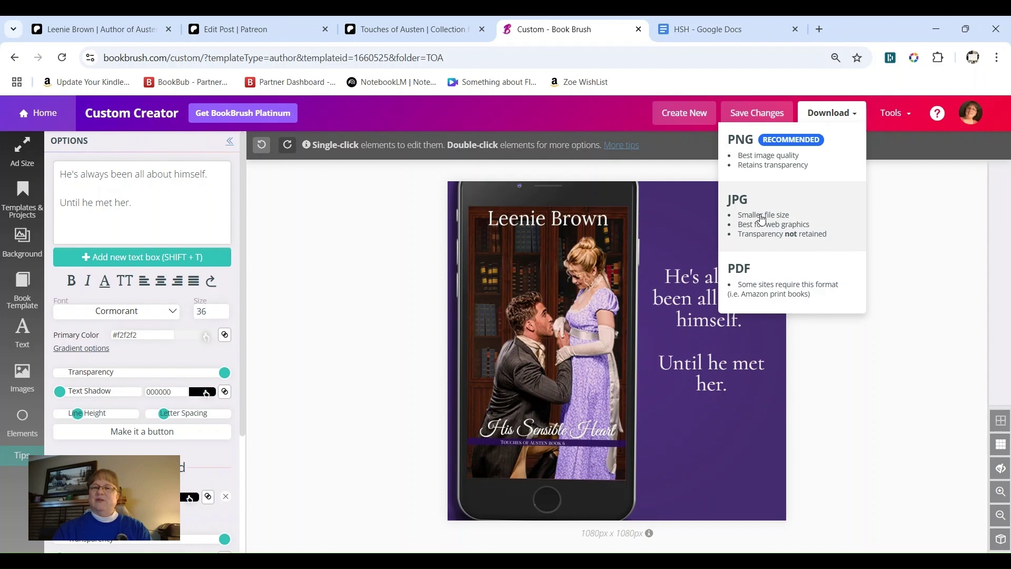
left_click(741, 120)
left_click_drag(394, 319, 375, 320)
type("H Butter")
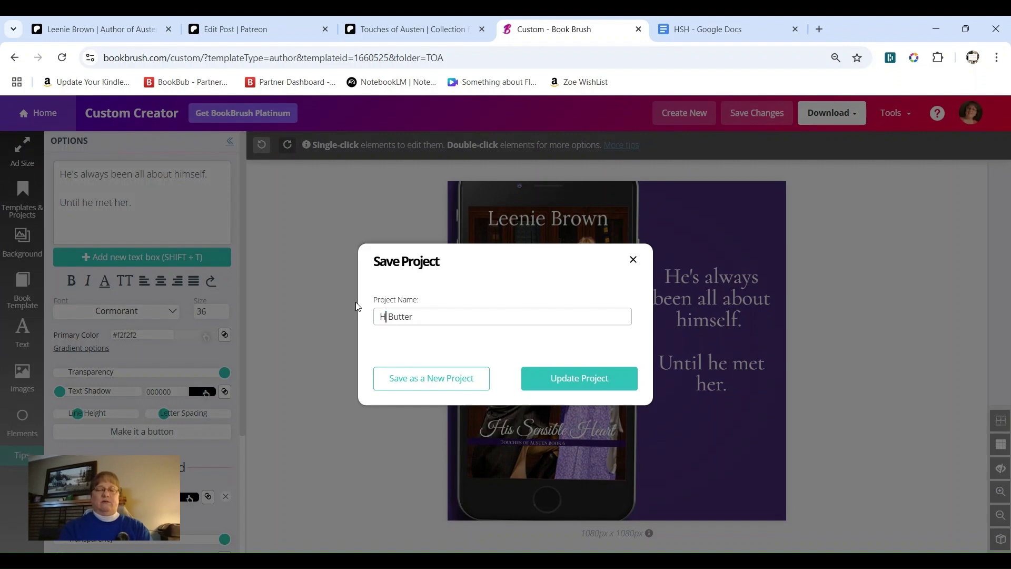
type("SH")
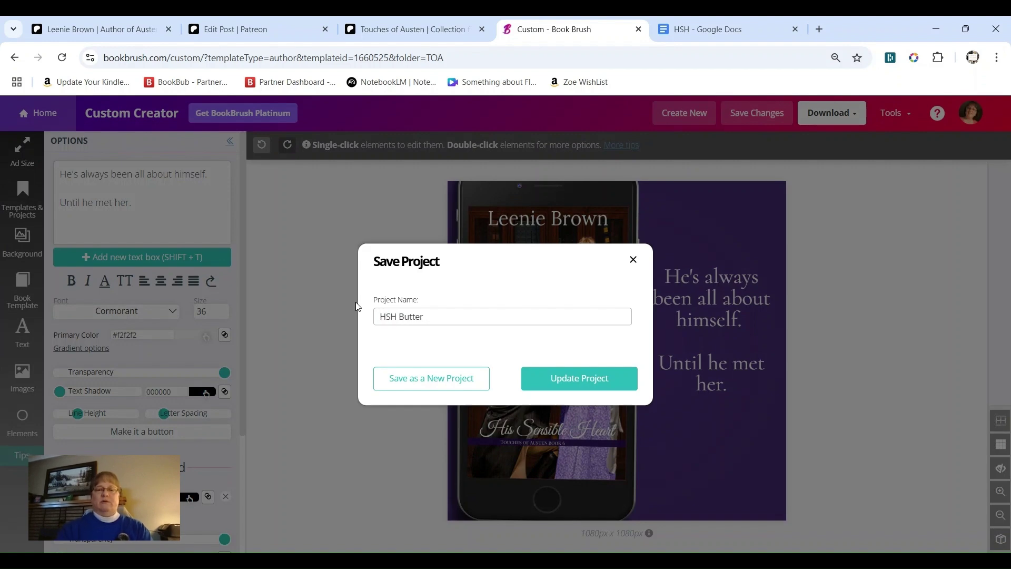
left_click(420, 387)
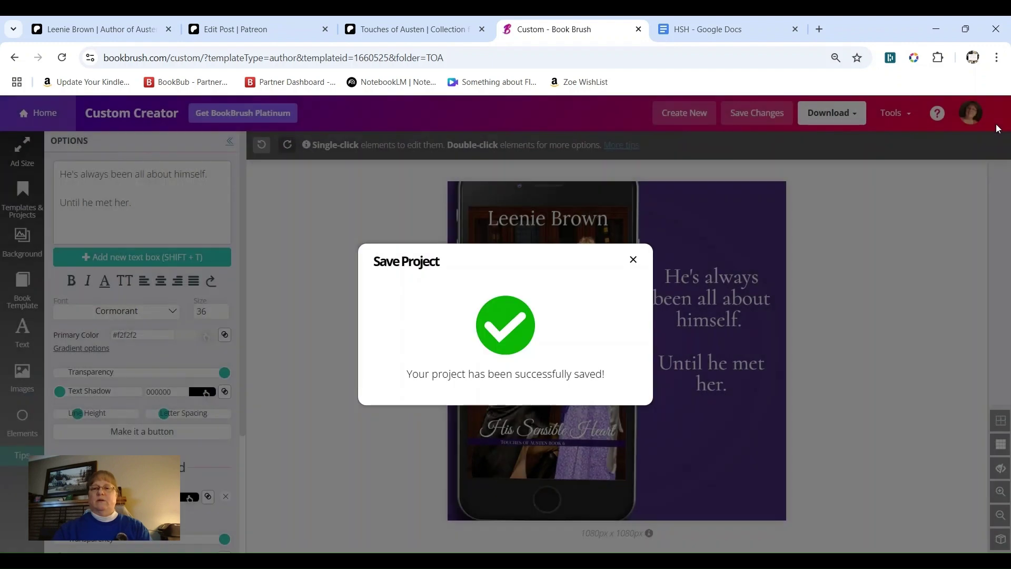
left_click(632, 260)
- Download the finished graphic to the computer as a JPG and close the download dialog
left_click(847, 122)
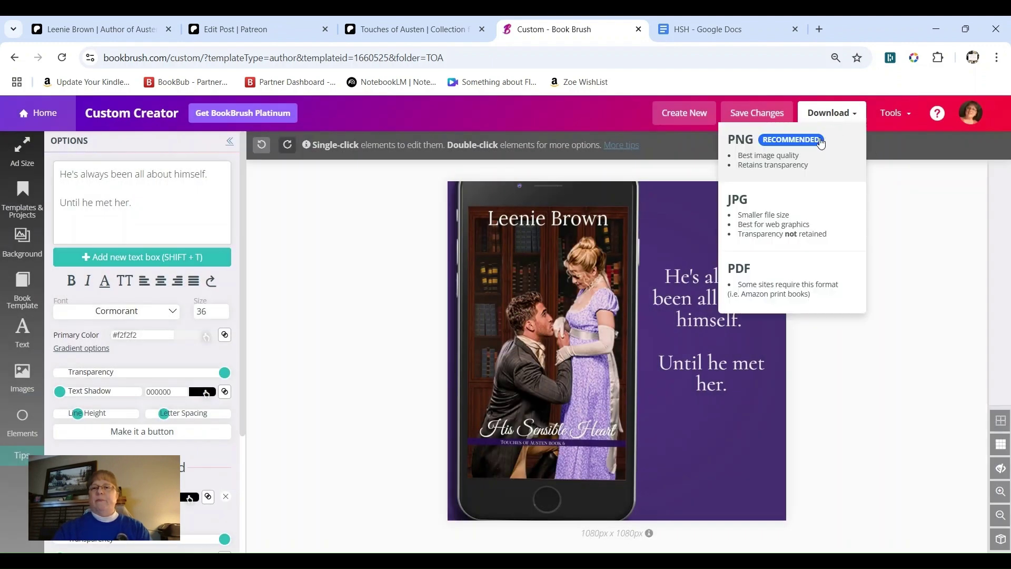
left_click(781, 220)
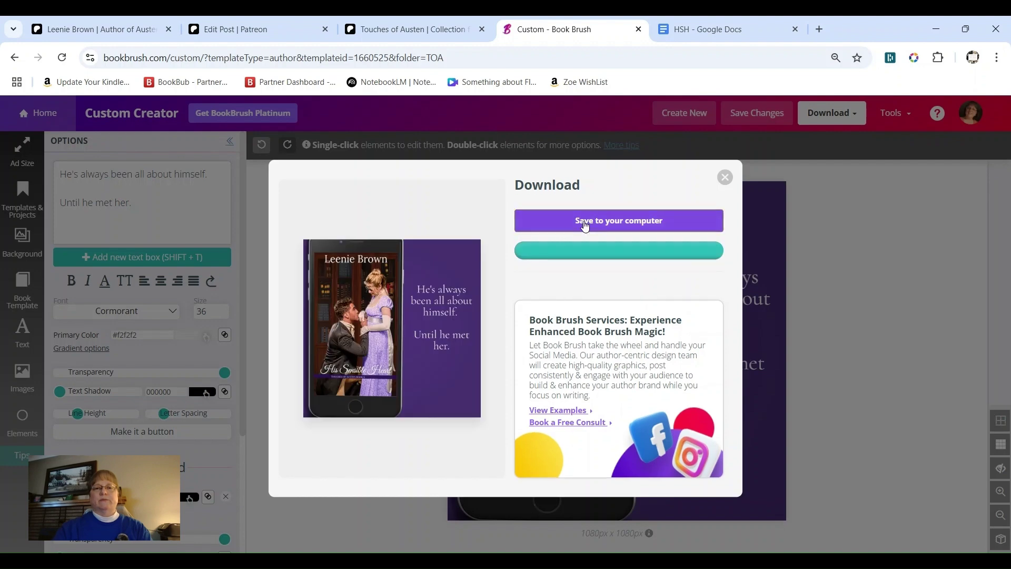
left_click(584, 226)
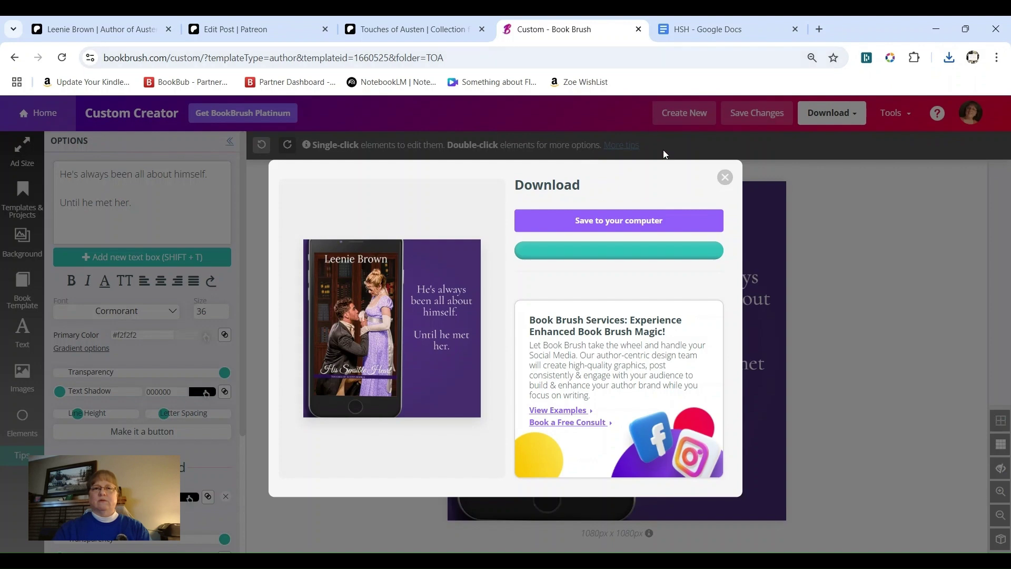
left_click(725, 177)
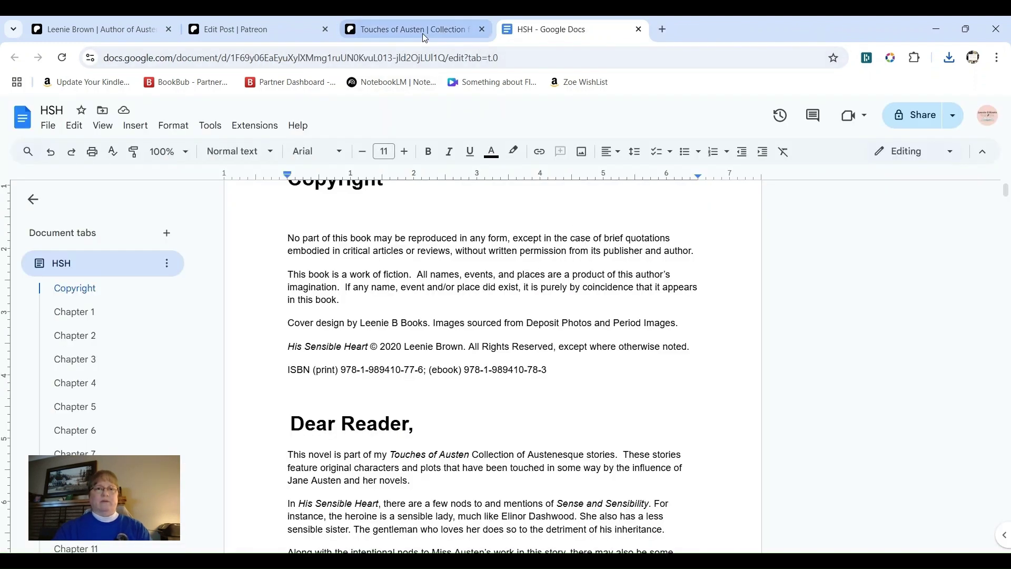
- Check the blank Patreon post and the Touches of Austen collection, and look through the chapter outline of the HSH document in Google Docs
left_click(279, 36)
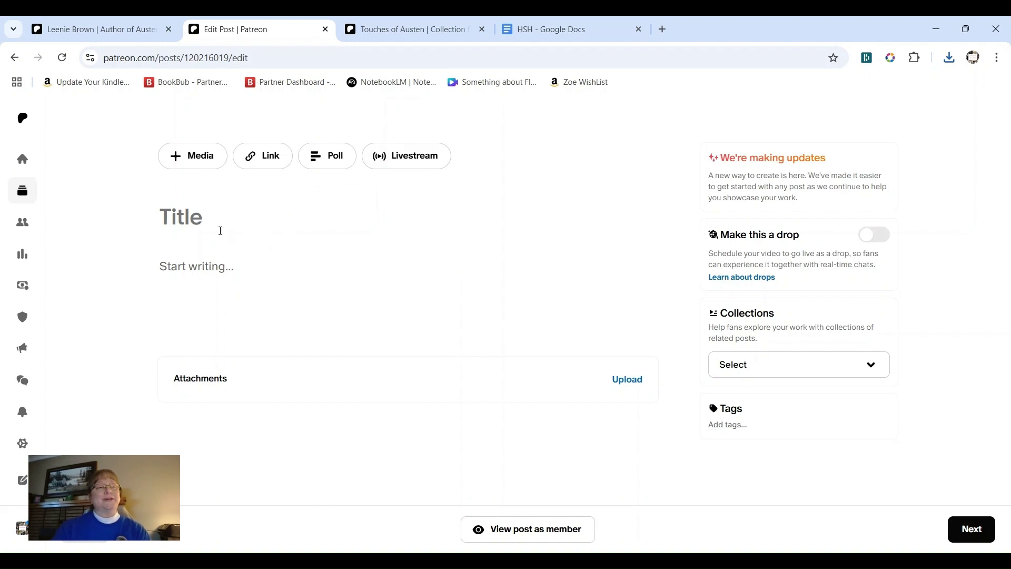
left_click(397, 33)
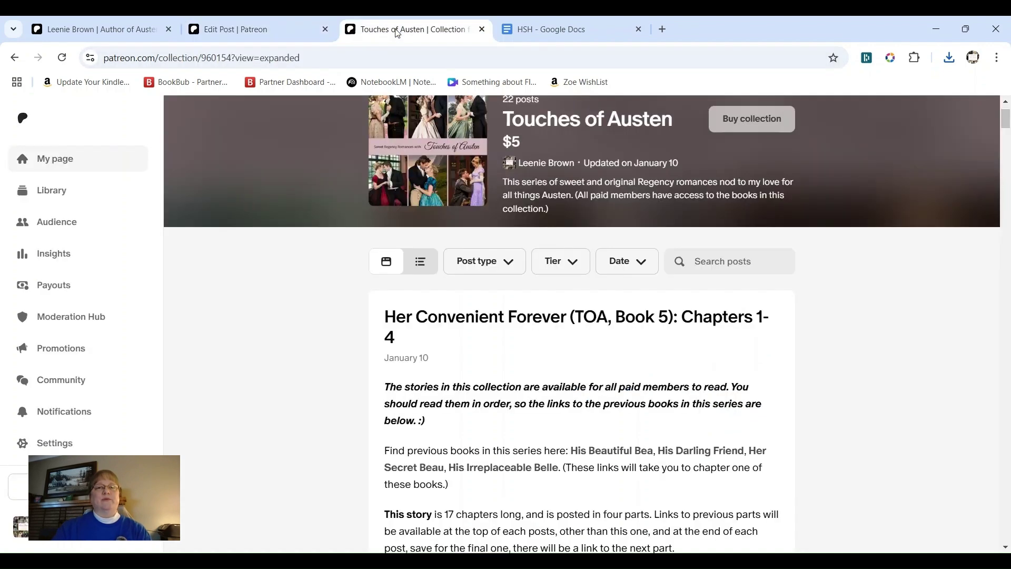
left_click(564, 30)
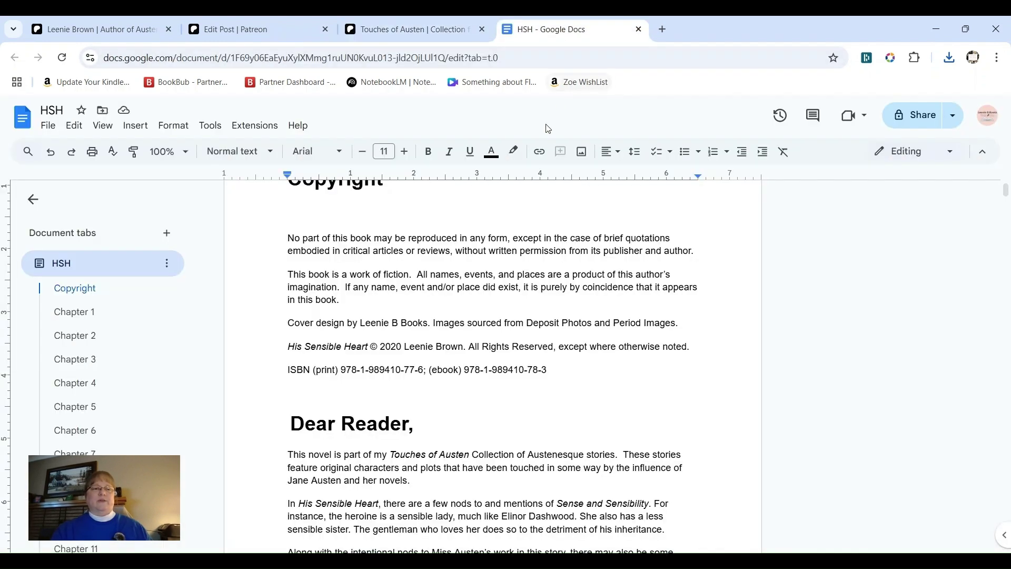
scroll(105, 331, "down", 2)
scroll(105, 330, "down", 1)
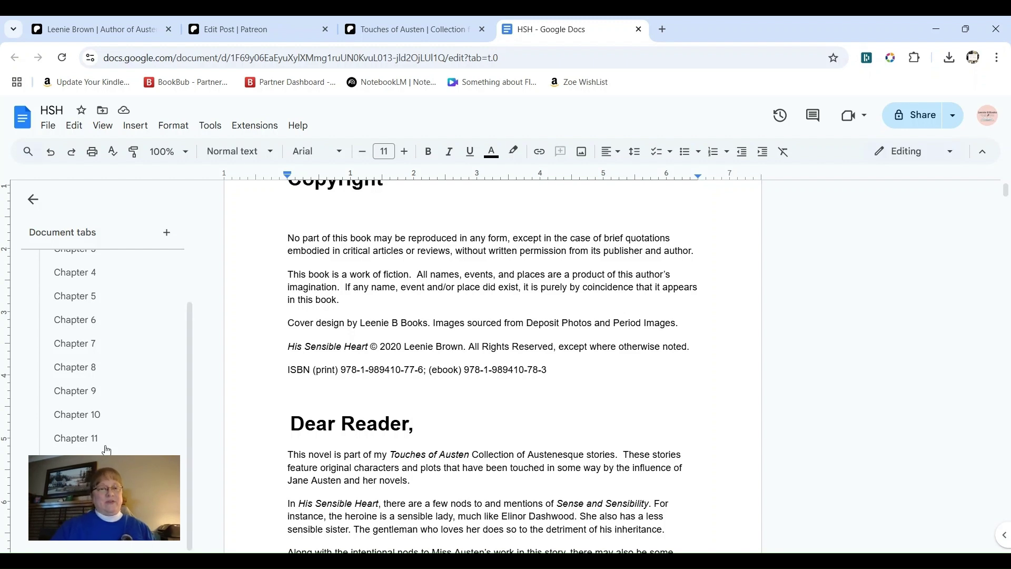
- Copy the Copyright section, from its heading through the ISBN line, in the HSH document and switch to the blank Patreon post
left_click(557, 370)
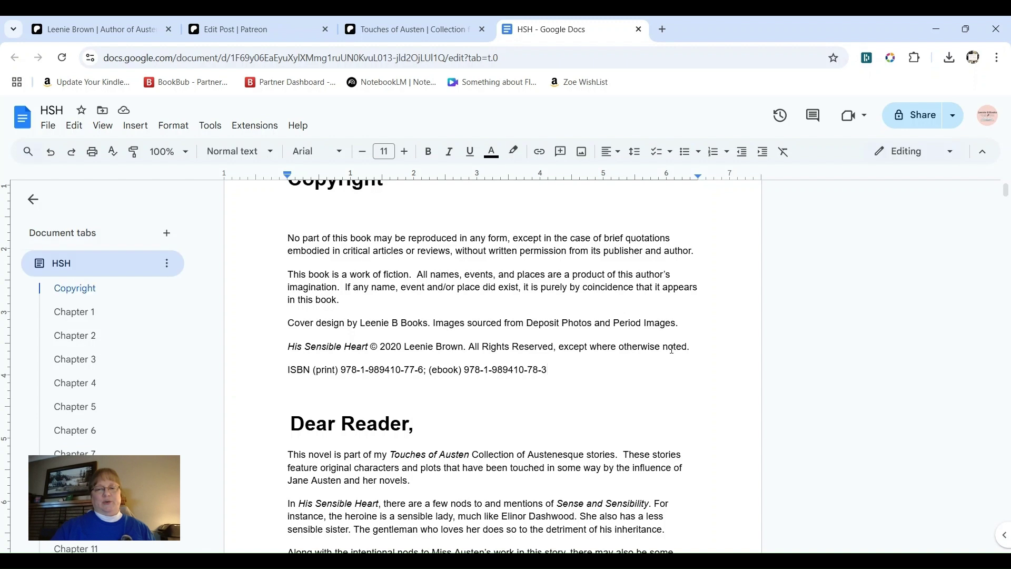
left_click_drag(572, 367, 290, 242)
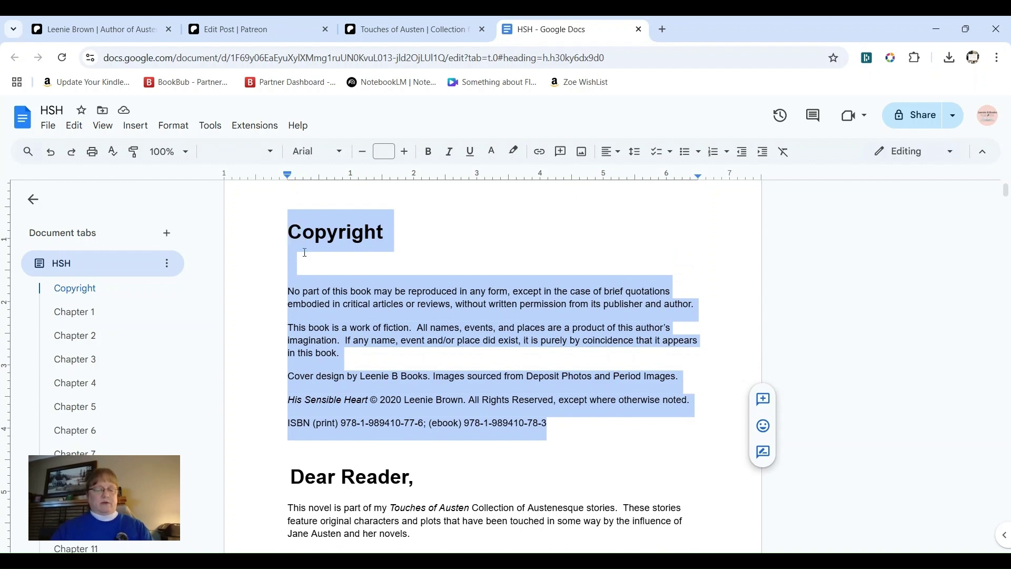
left_click(235, 30)
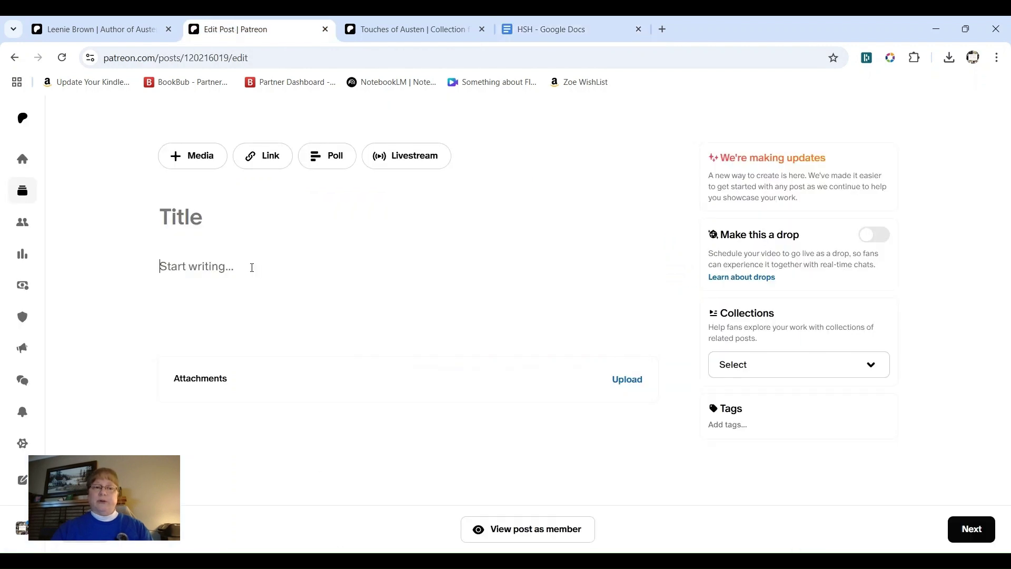
- Leave blank lines at the start of the post body, add a divider of seven hyphens, and paste the copyright section below it
key("Return")
key("Return")
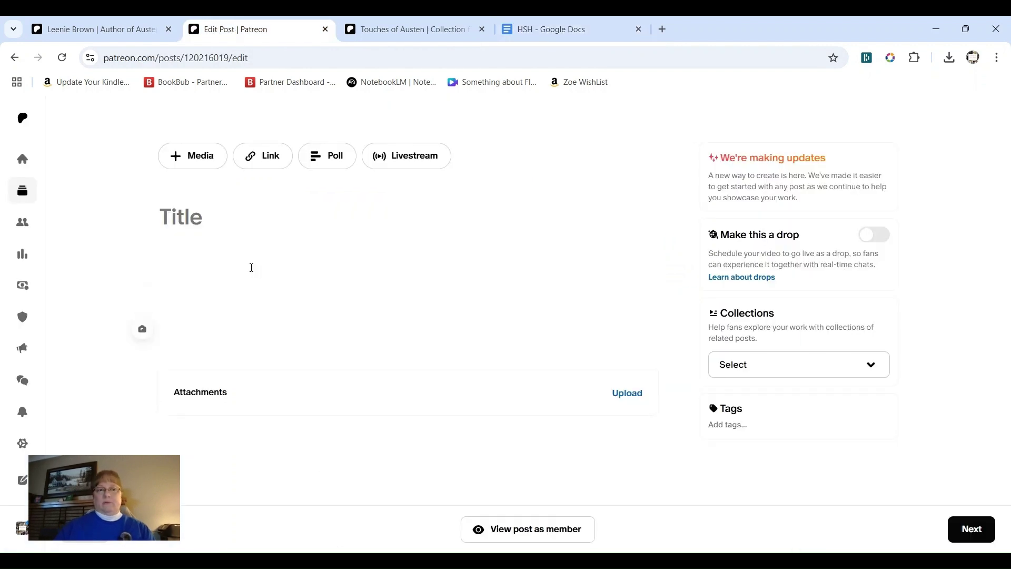
type("------")
key("BackSpace")
type("-------")
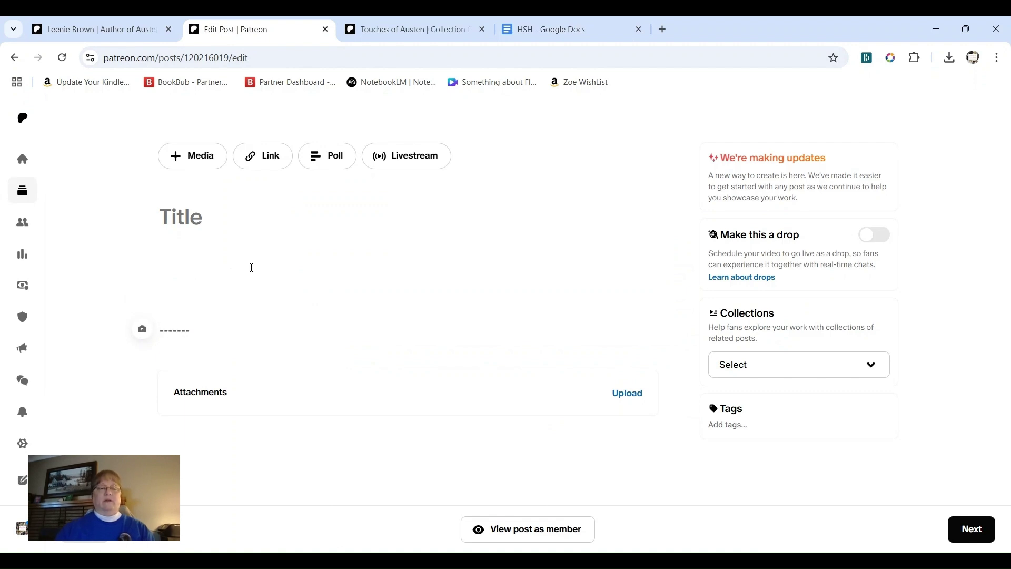
key("Return")
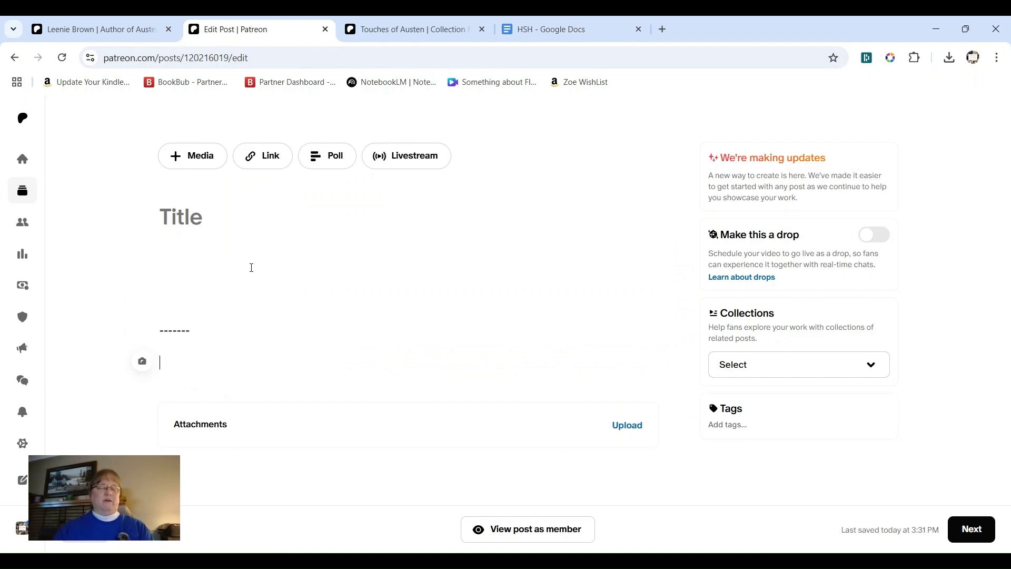
key("ctrl+v")
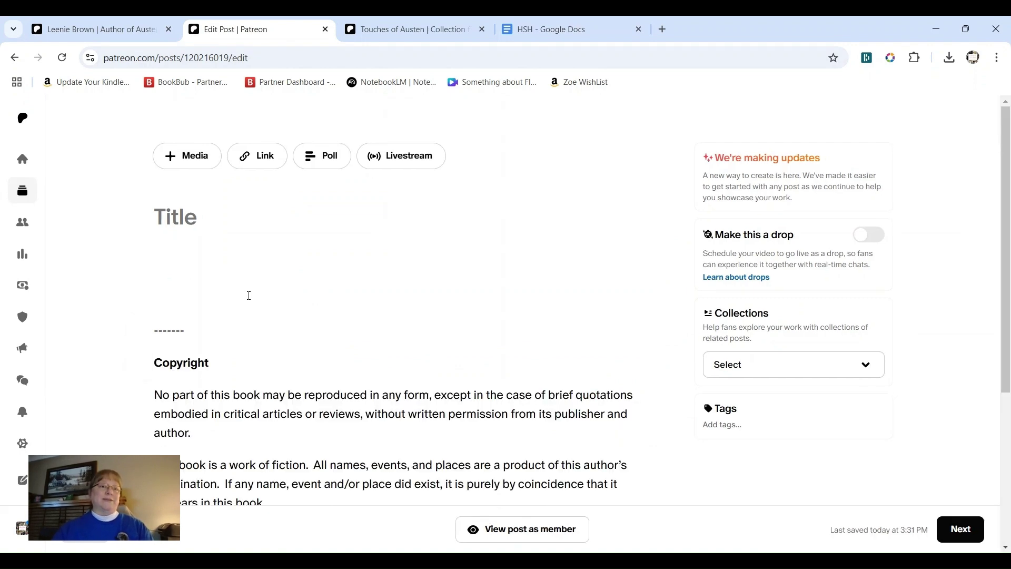
- Write "Previous chapters can be found here: Chapters 1-4, Chapters 5-8, Chapters 9-12" on the first line of the post body
left_click(153, 284)
left_click(162, 252)
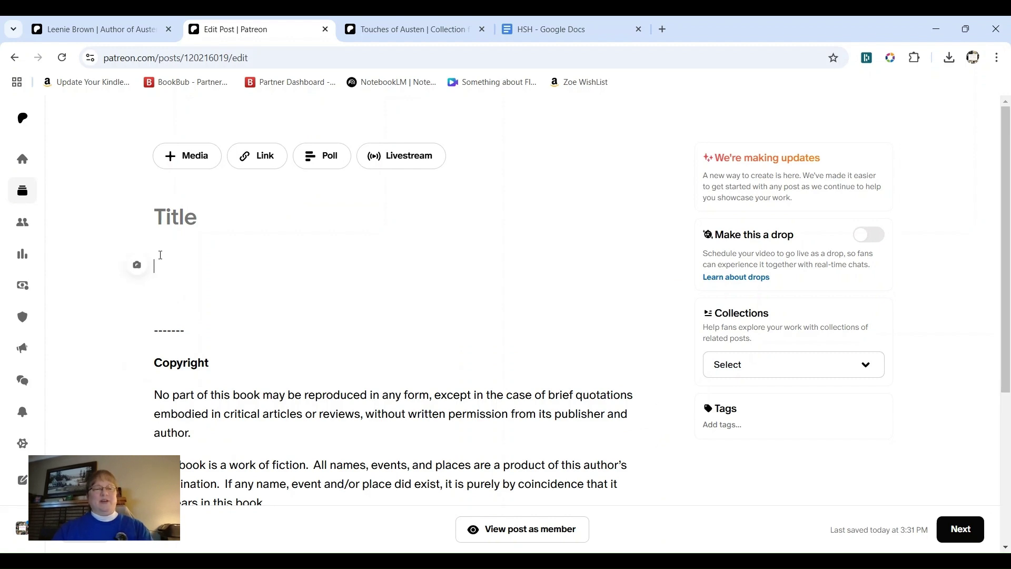
type("Previou")
type("s ")
type("S")
key("BackSpace")
type("Chapters car")
key("BackSpace")
key("BackSpace")
key("BackSpace")
key("BackSpace")
key("BackSpace")
key("BackSpace")
key("BackSpace")
key("BackSpace")
key("BackSpace")
key("BackSpace")
key("BackSpace")
key("BackSpace")
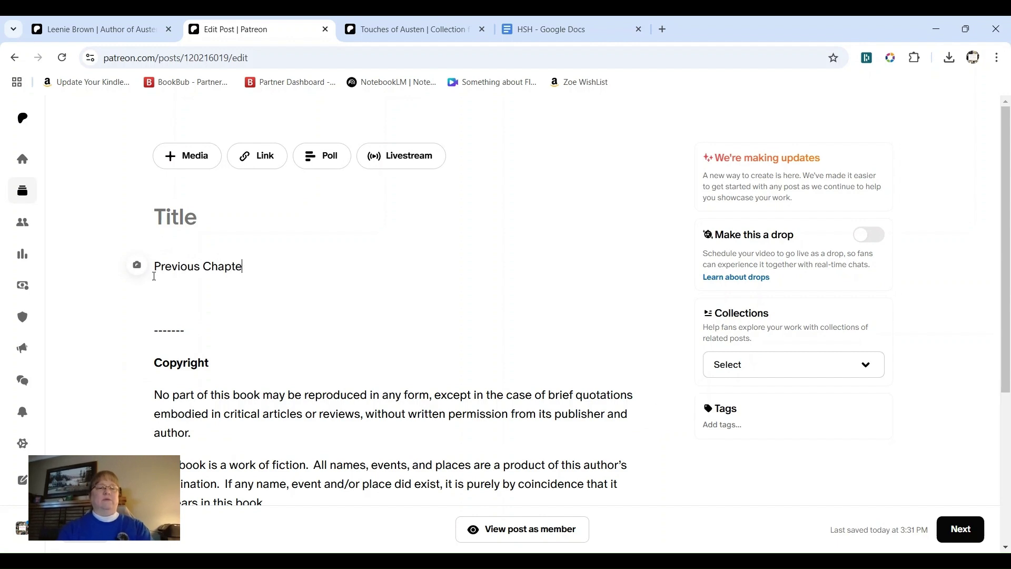
type("chaper")
key("BackSpace")
key("BackSpace")
type("ters can be found ")
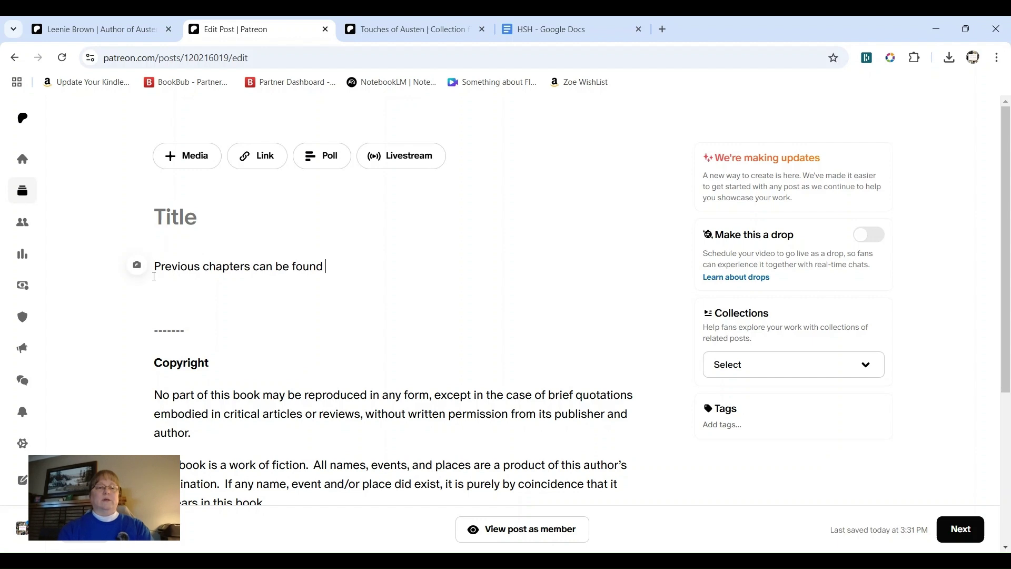
type("here: Chapters ")
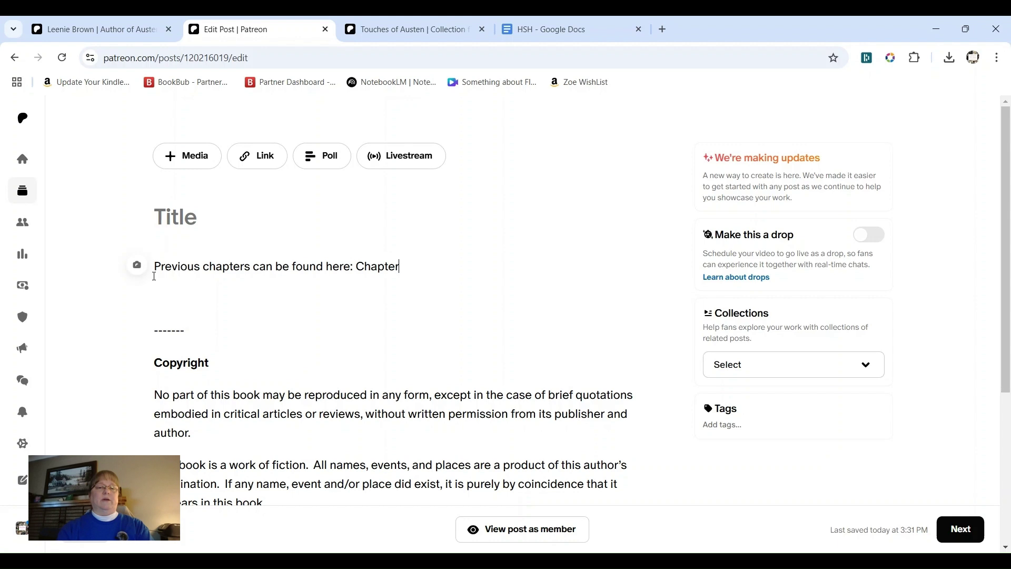
type("1-")
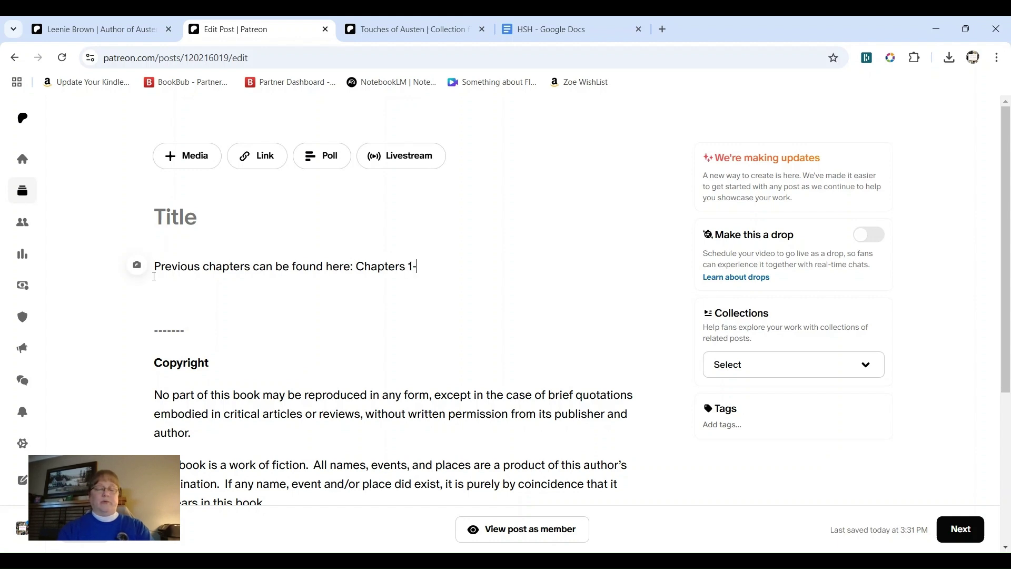
type("4, Chapt")
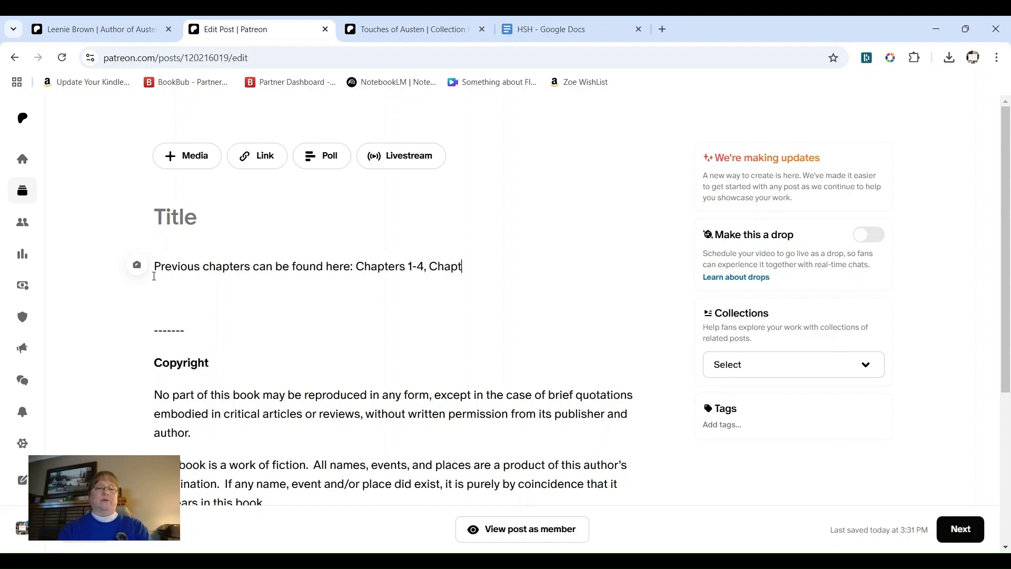
type("ers 5-")
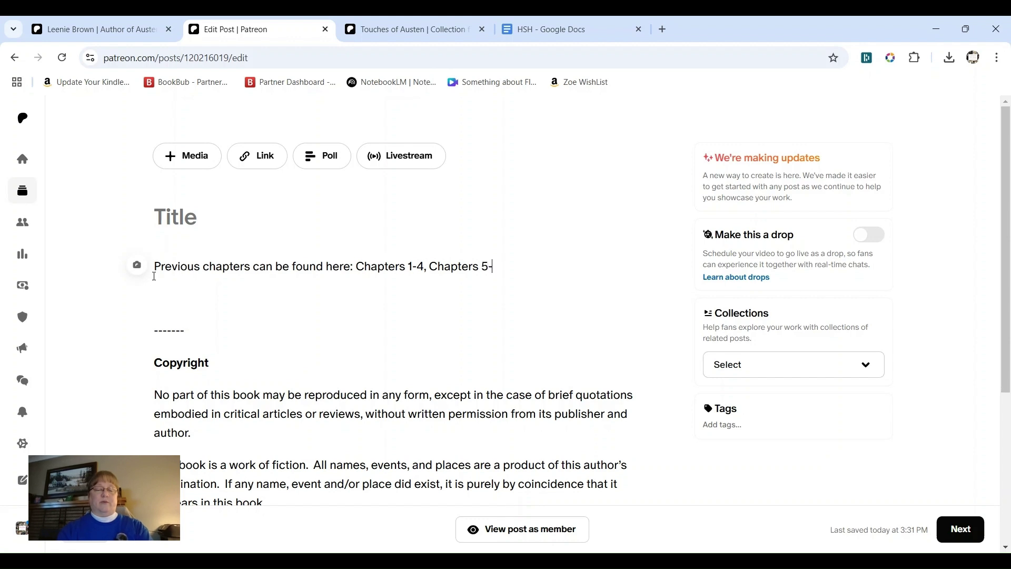
type("8, Chap")
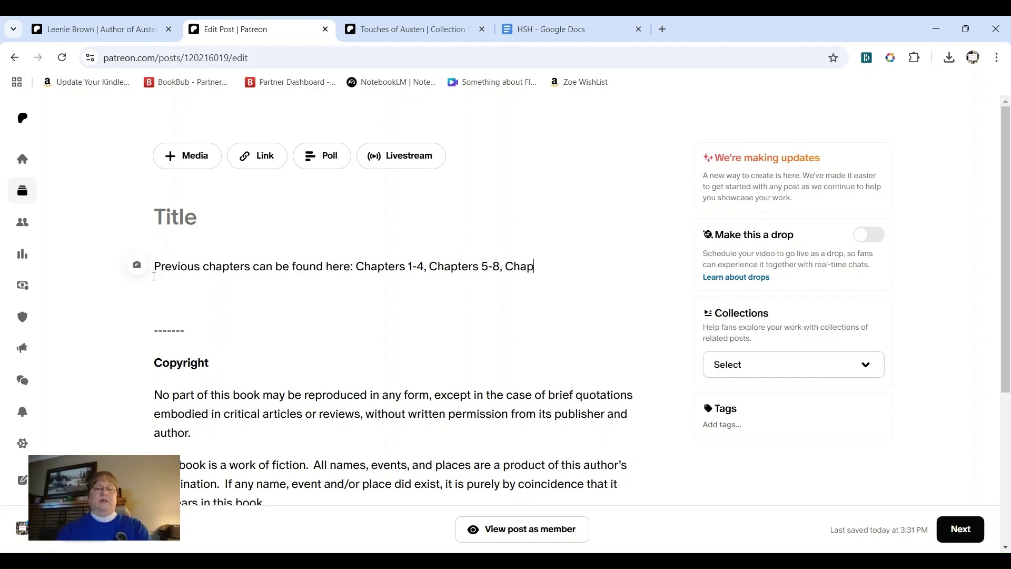
type("ters 9-12")
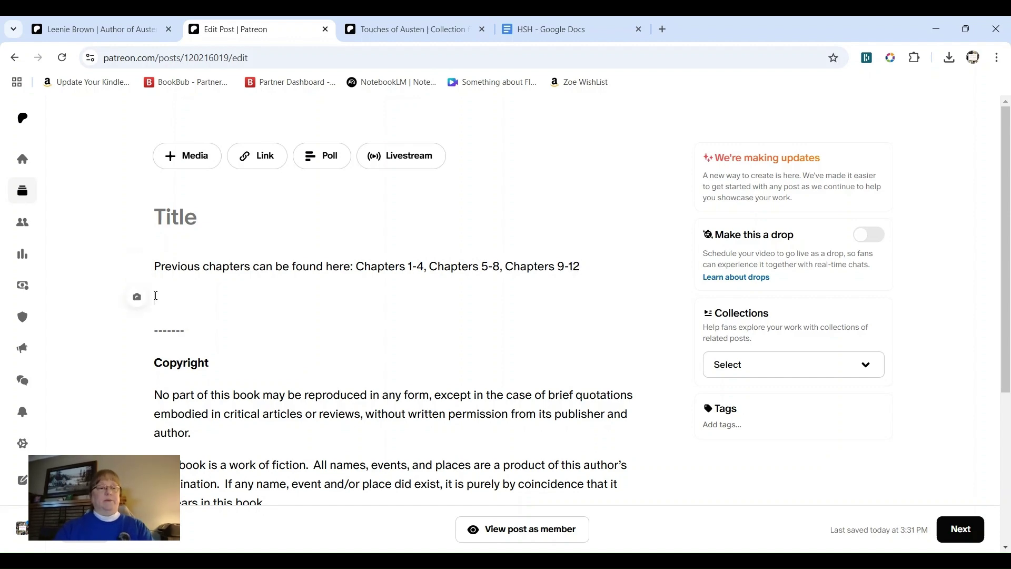
- Insert the downloaded His Sensible Heart graphic between the previous-chapters line and the hyphen divider
left_click(135, 299)
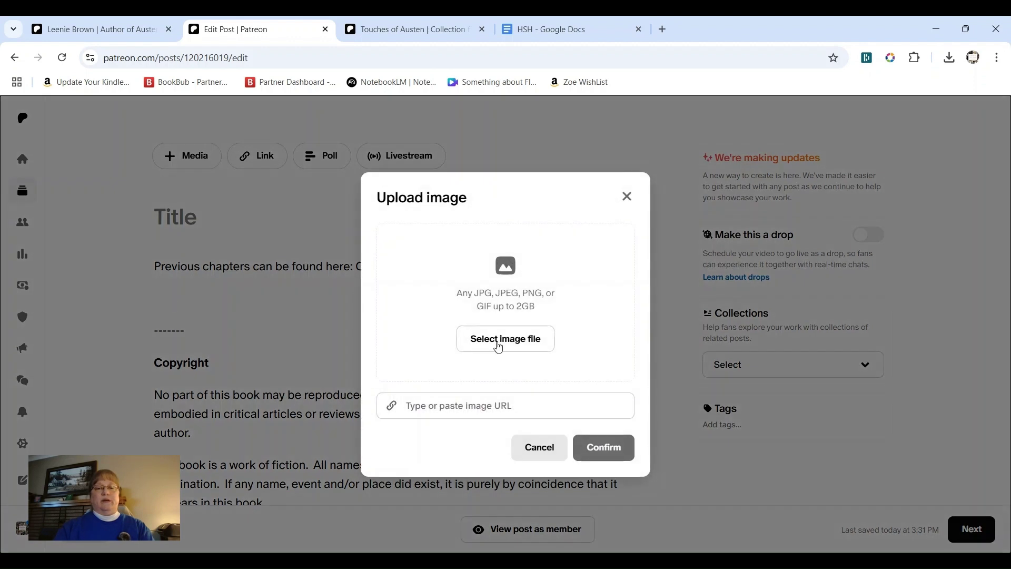
left_click(547, 345)
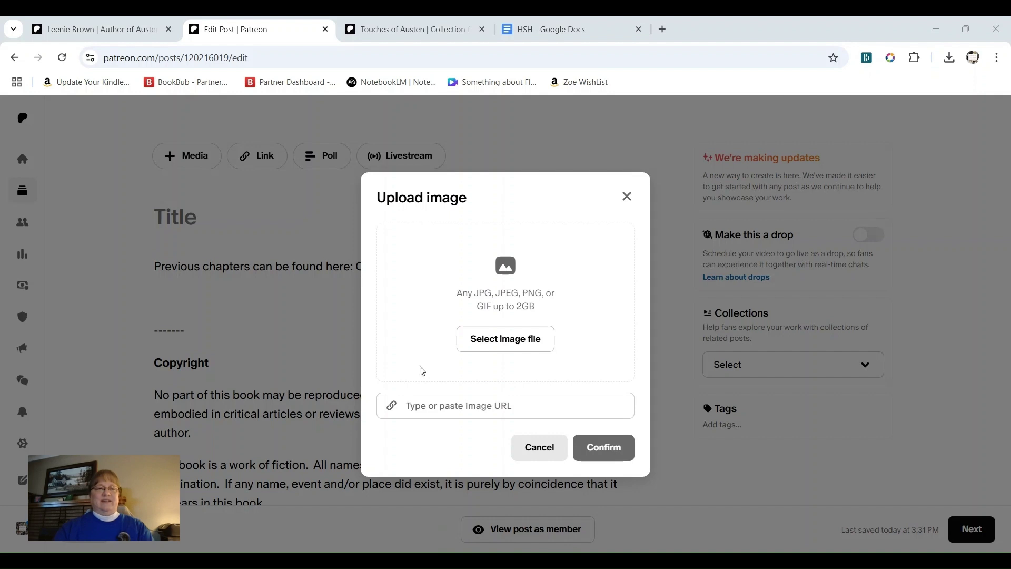
double_click(182, 184)
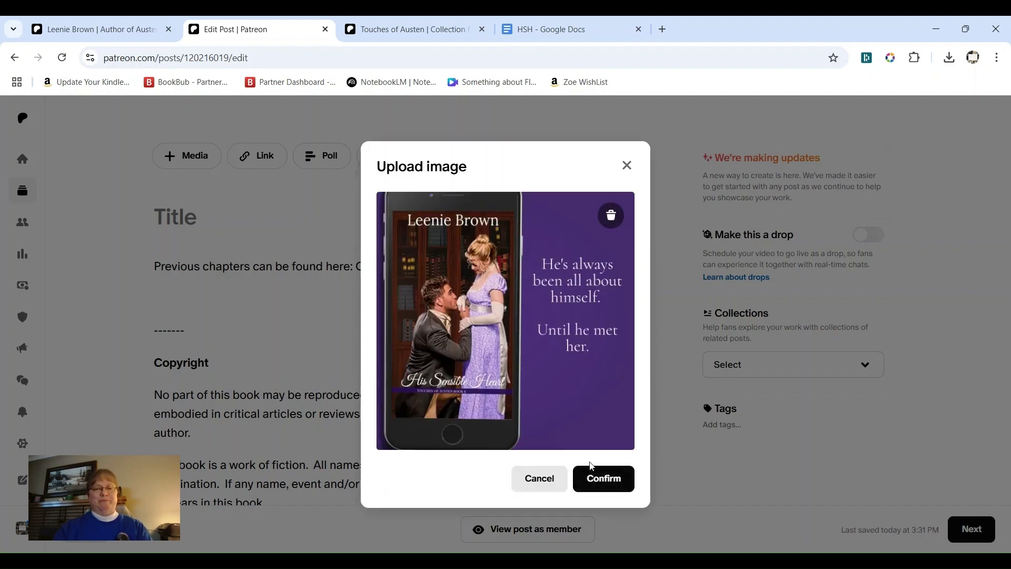
left_click(603, 480)
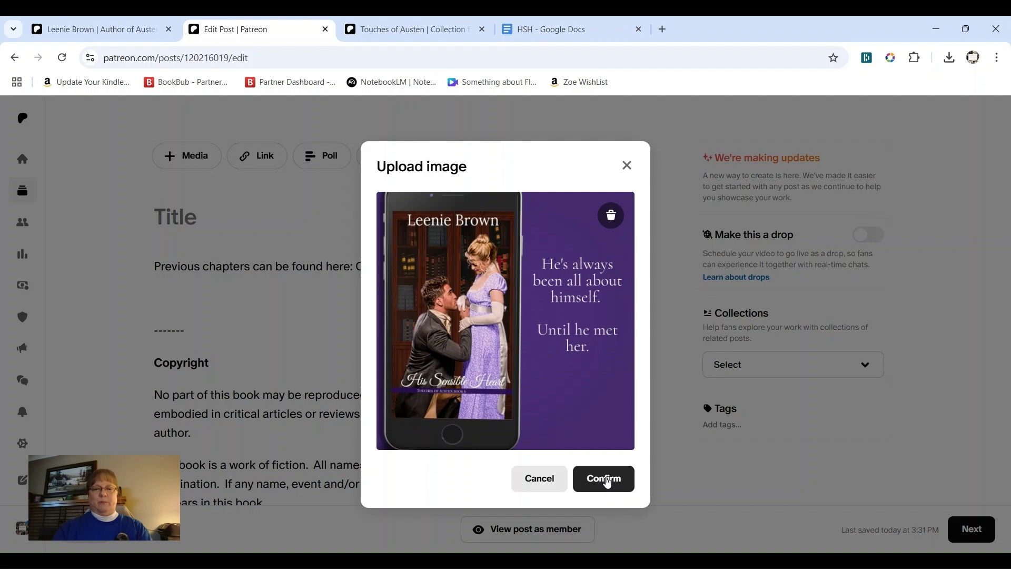
left_click(607, 483)
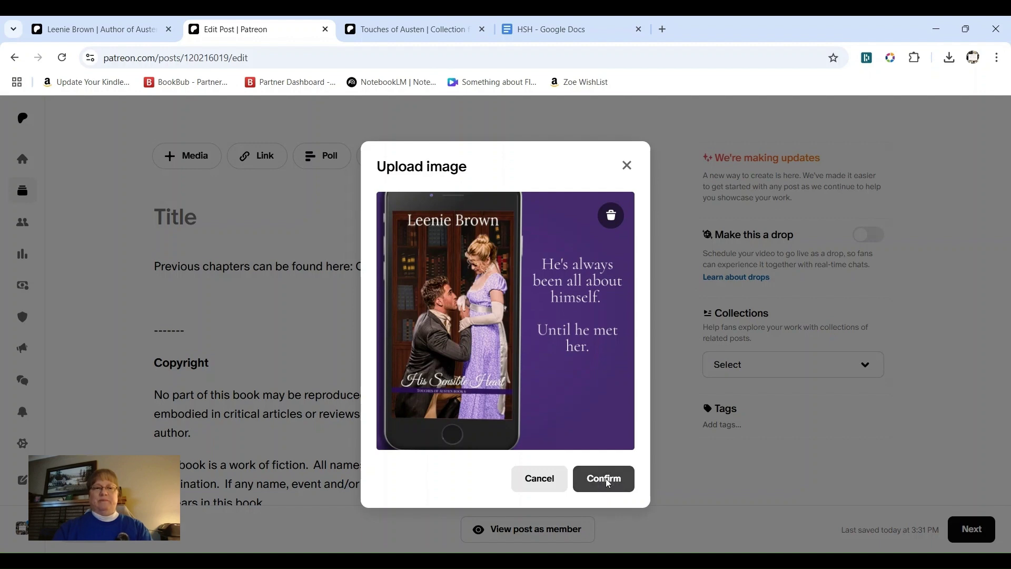
- Assign the post to the Touches of Austen collection and close the collection list
scroll(698, 330, "up", 1)
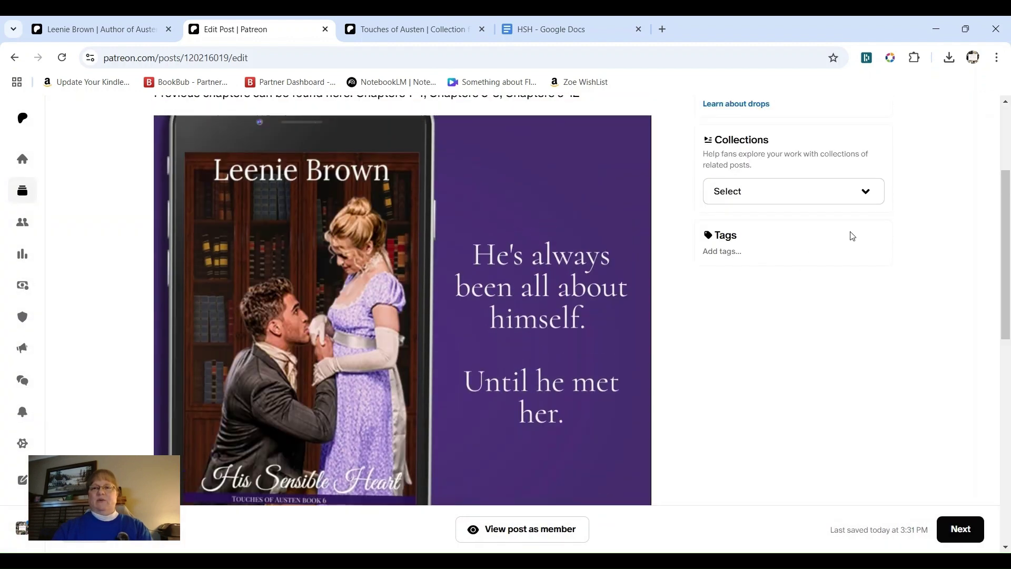
left_click(864, 194)
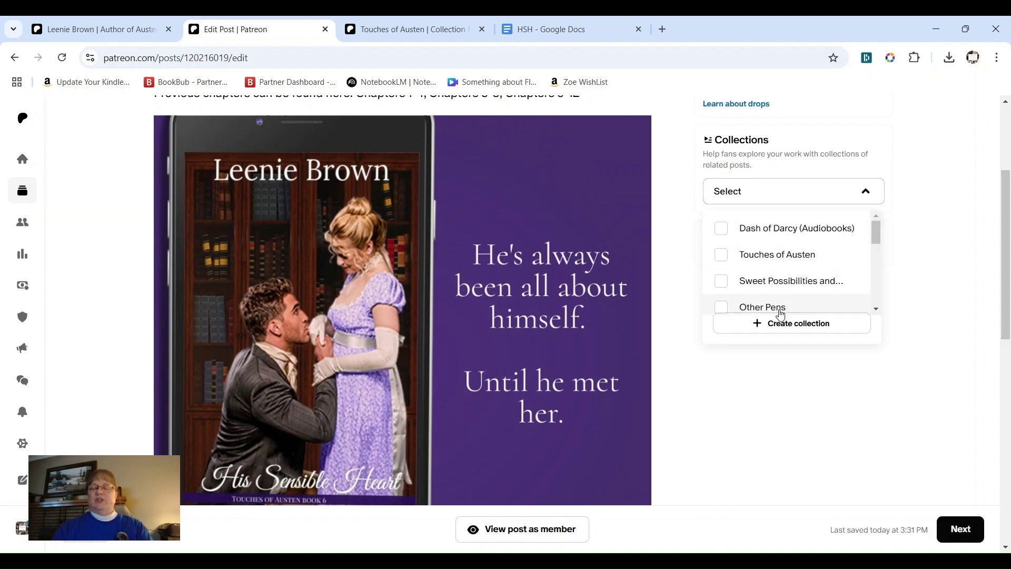
left_click(758, 264)
left_click(926, 215)
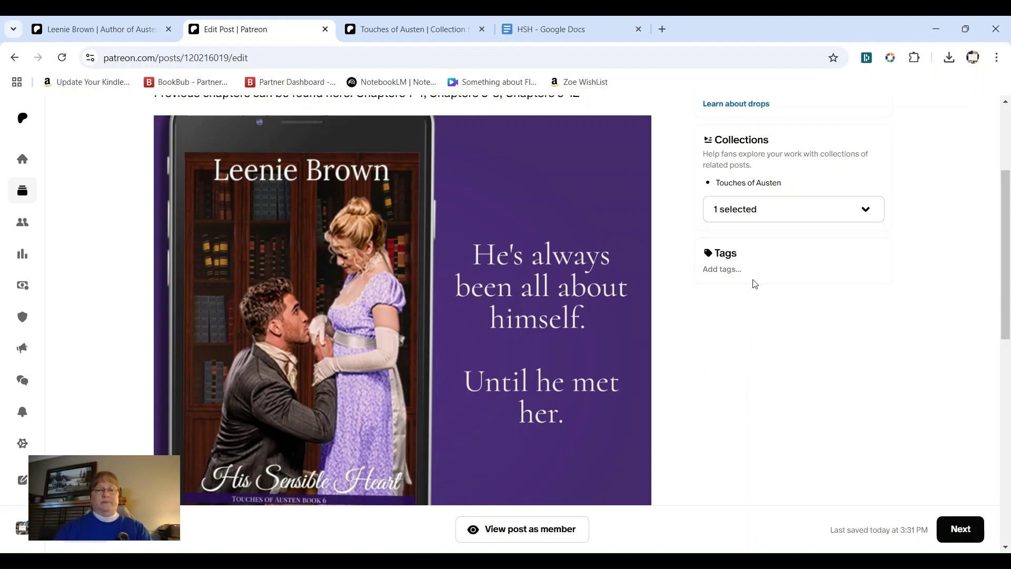
- Add the existing book and series tags His Sensible Heart and Touches of Austen to the post
type("H")
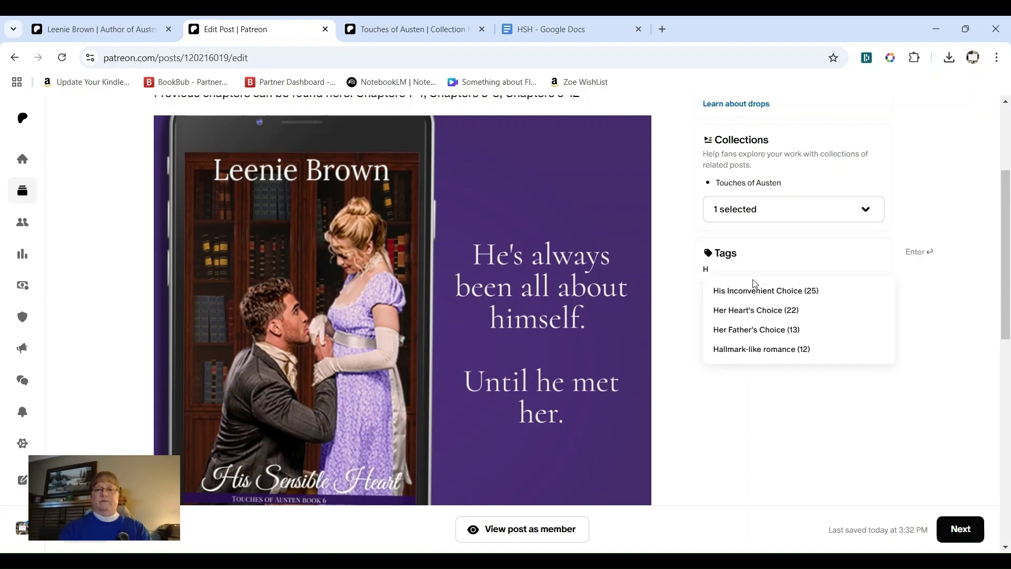
type("is Se")
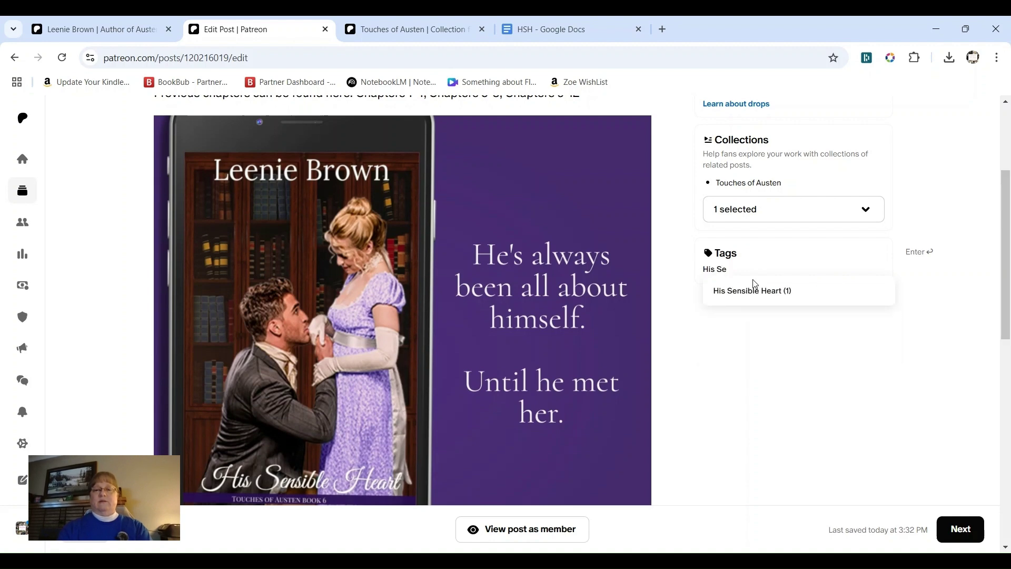
left_click(753, 292)
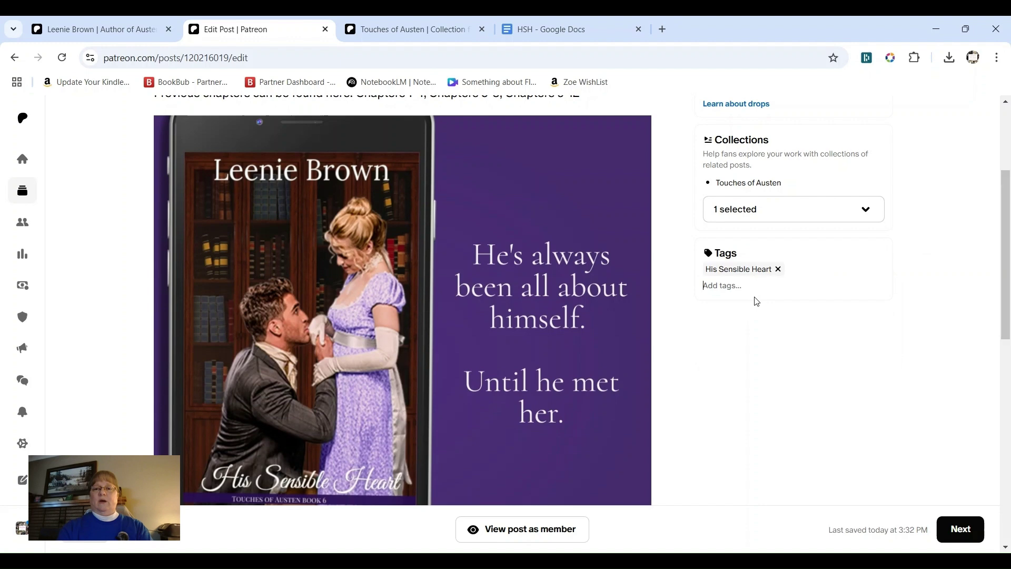
type("To")
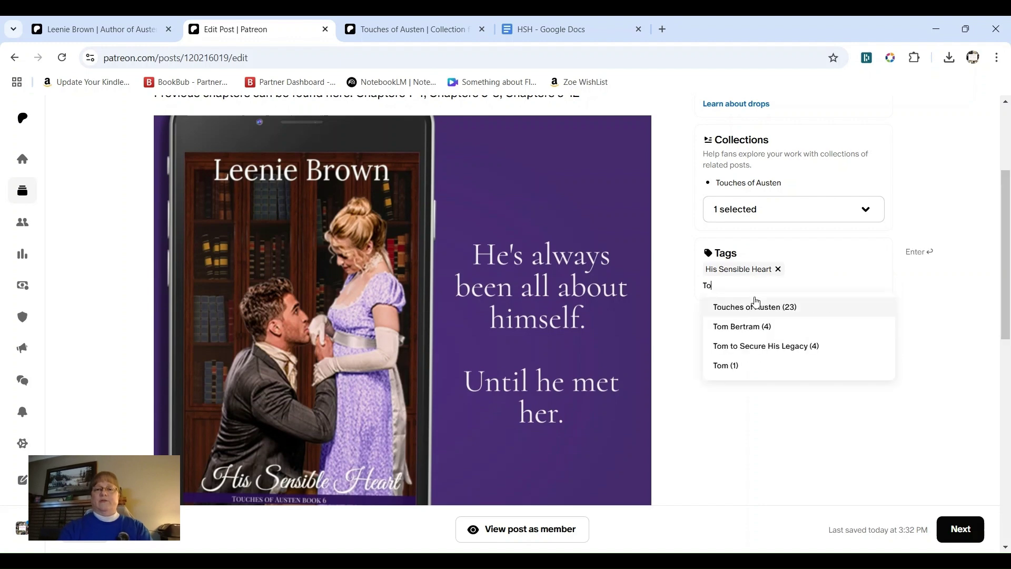
left_click(754, 307)
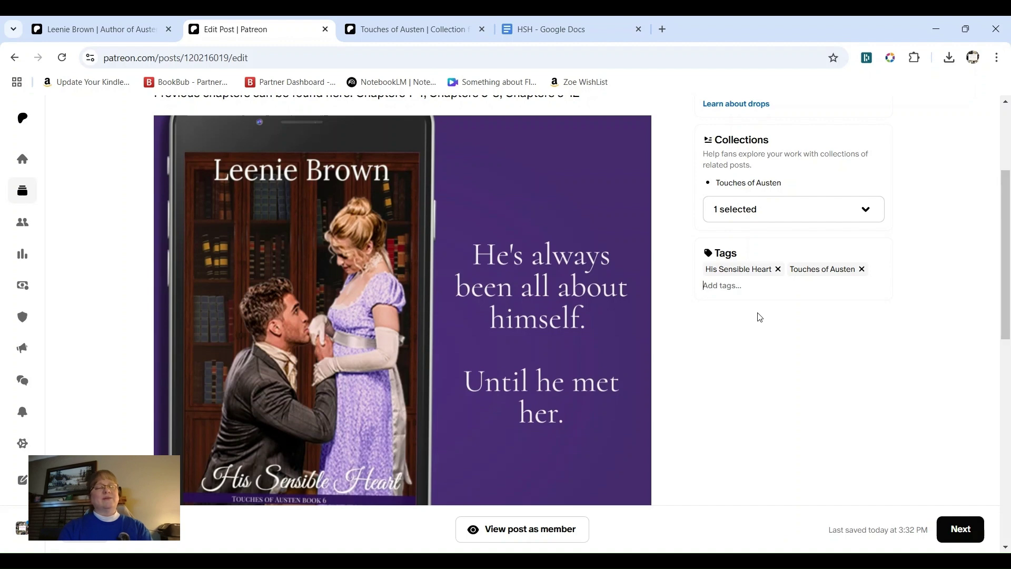
- Add the trope tags Enemies to Lovers, Redeemed Hero/Heroine and Compromise to the post
type("en")
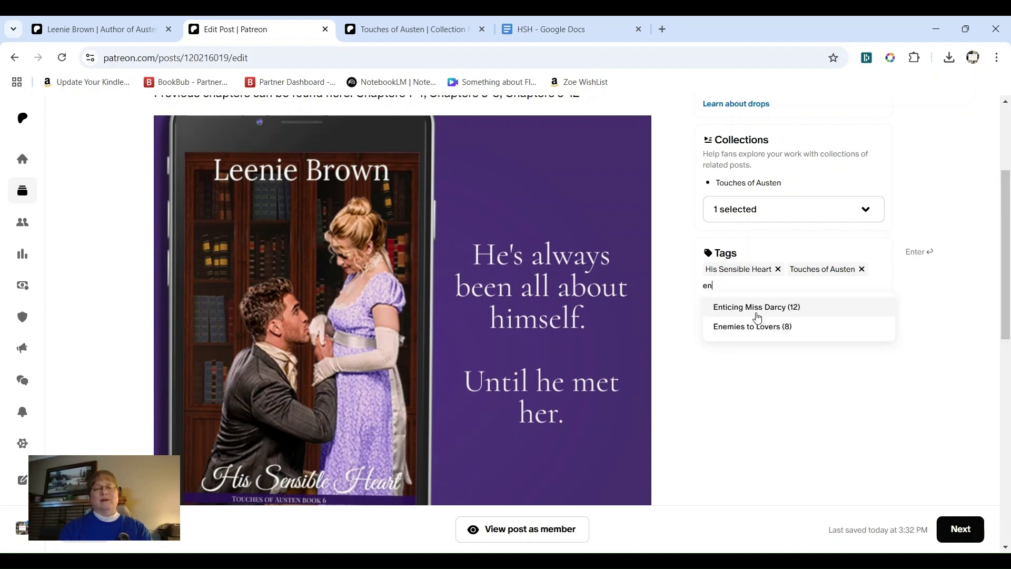
left_click(756, 327)
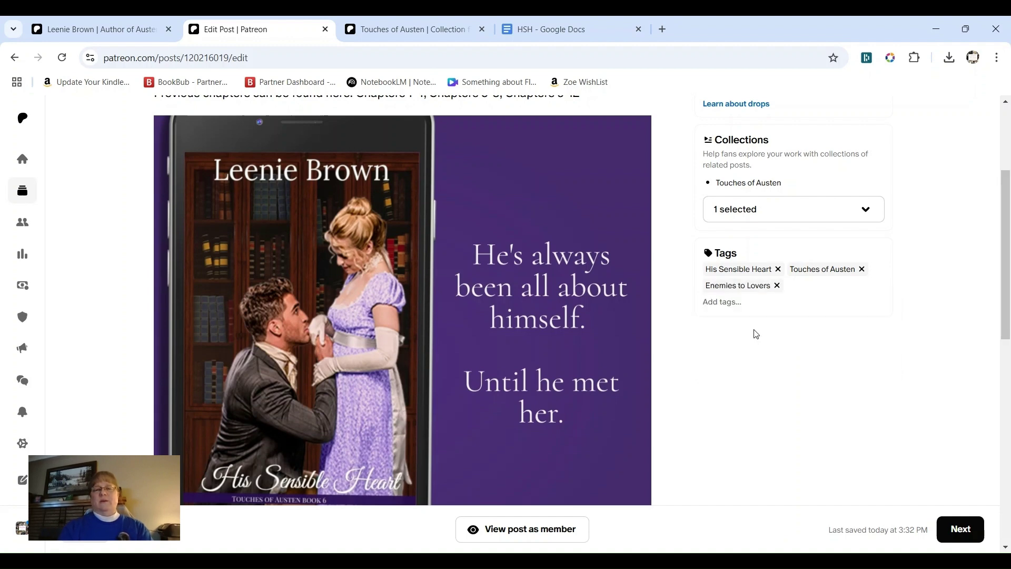
type("re")
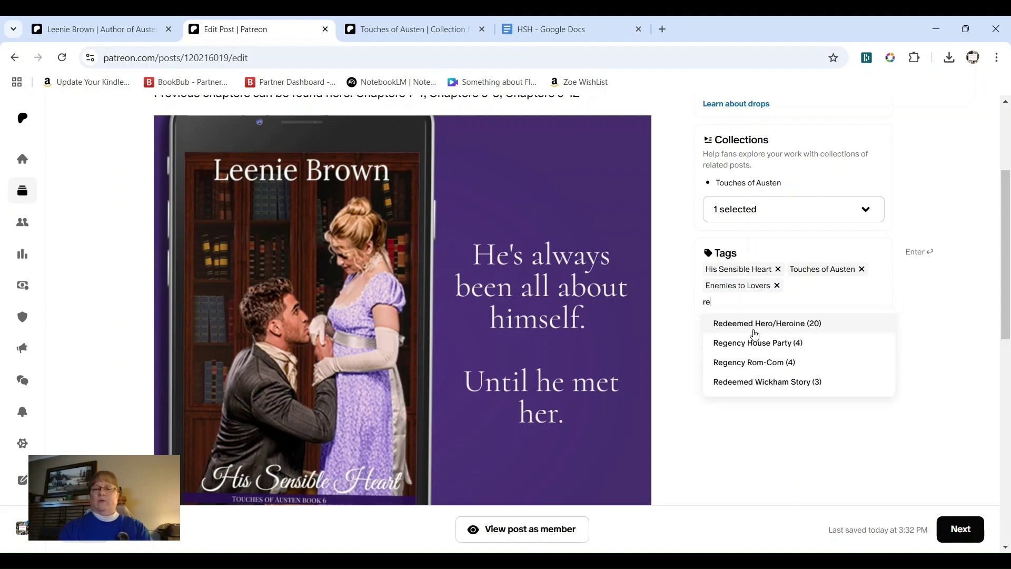
left_click(754, 331)
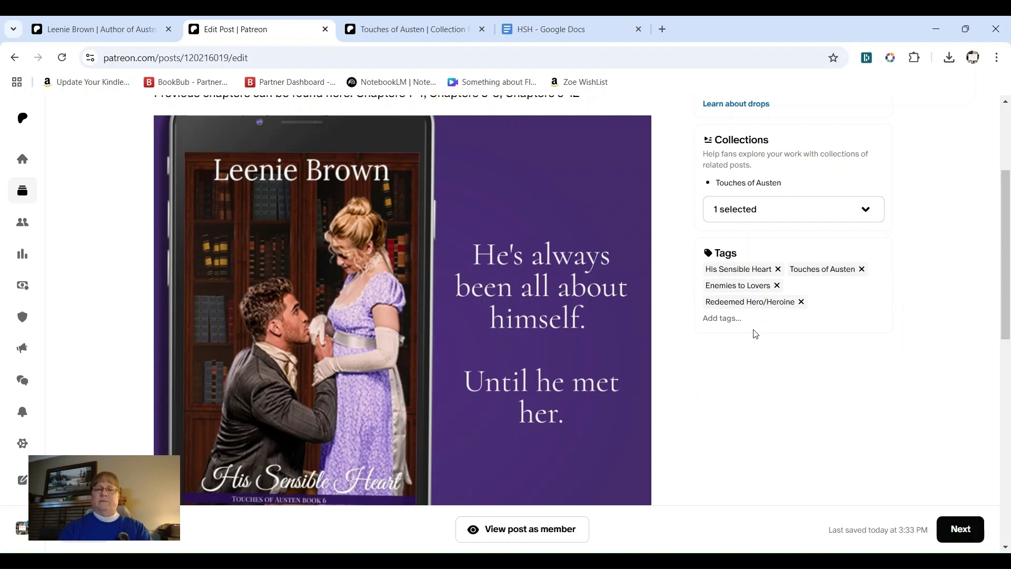
type("Compromise")
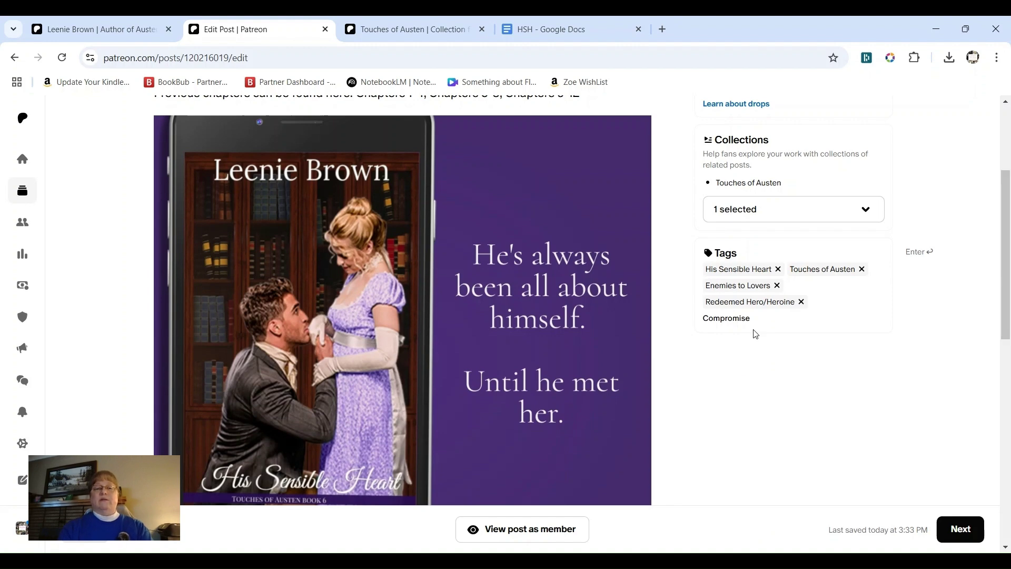
key("Return")
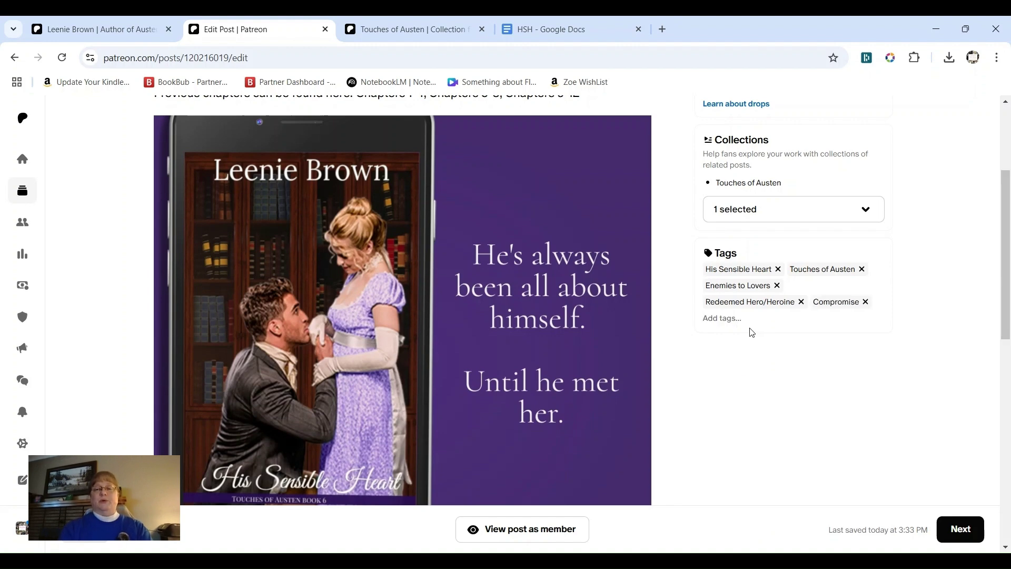
- Add the existing trope tag Forced Betrothal to the post
type("fo")
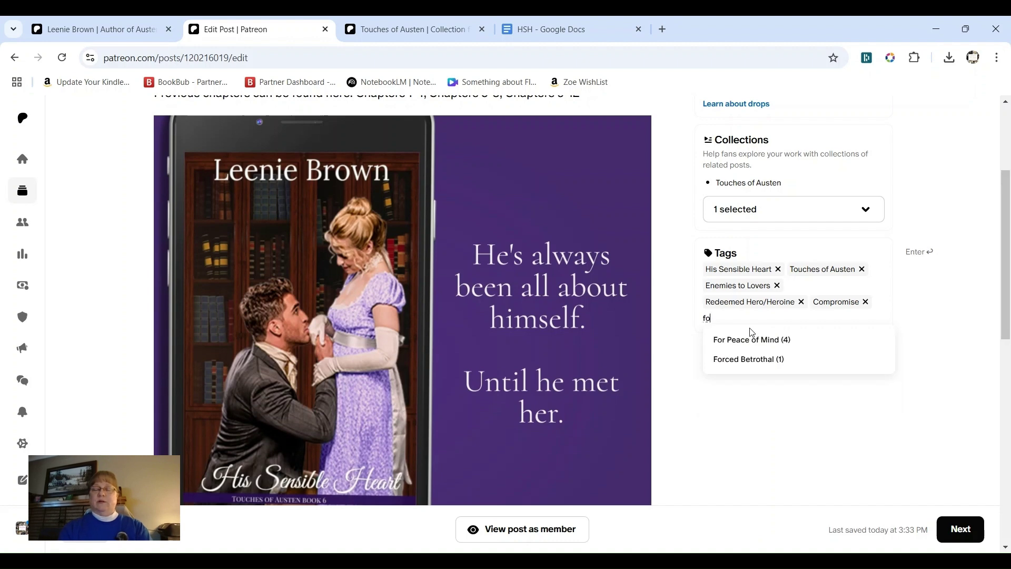
left_click(741, 363)
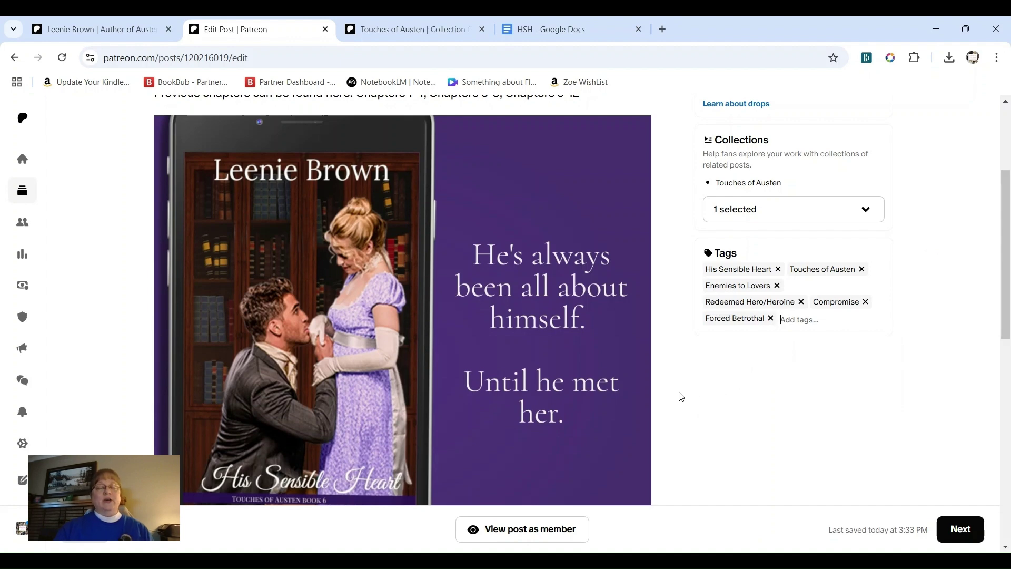
scroll(682, 395, "down", 2)
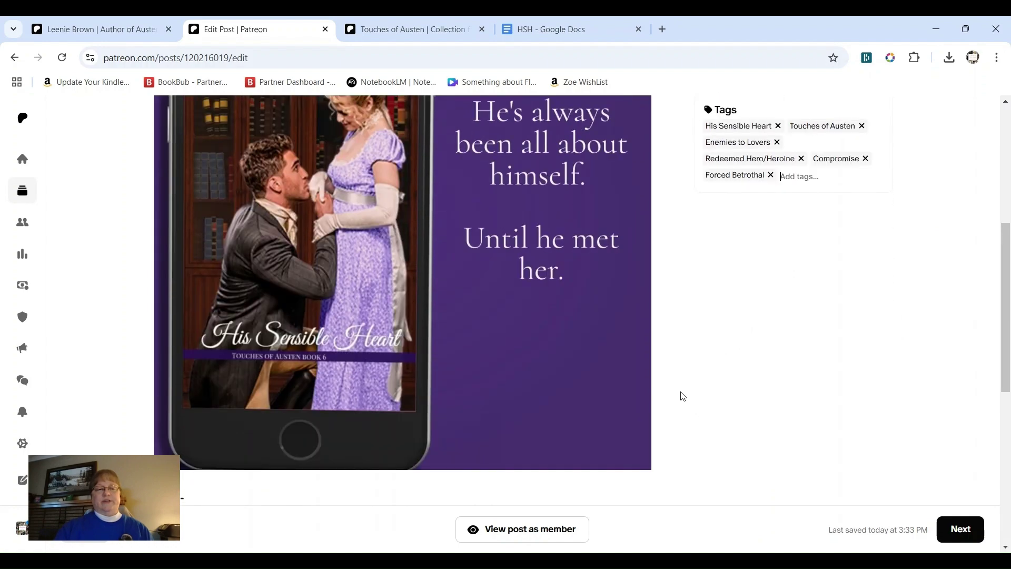
scroll(683, 396, "up", 5)
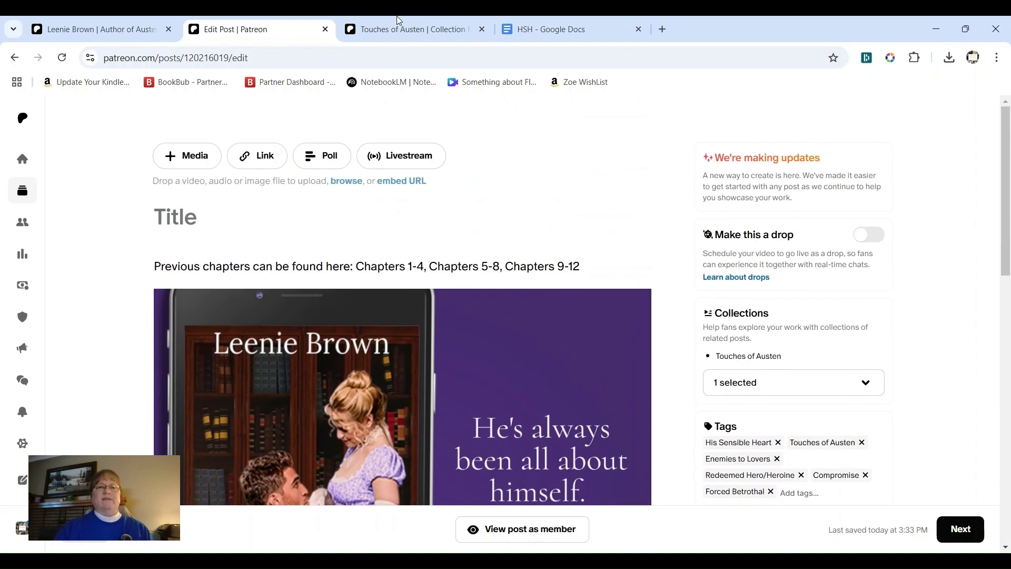
- Open the Her Convenient Forever Chapters 1-4 post from the Touches of Austen collection and look over its introduction and chapter layout
left_click(406, 29)
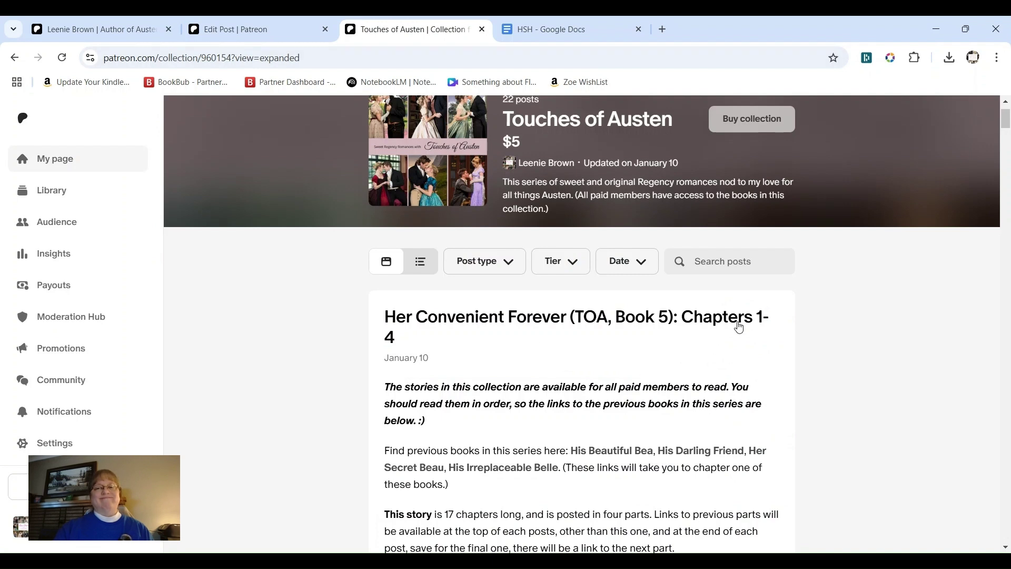
left_click(711, 322)
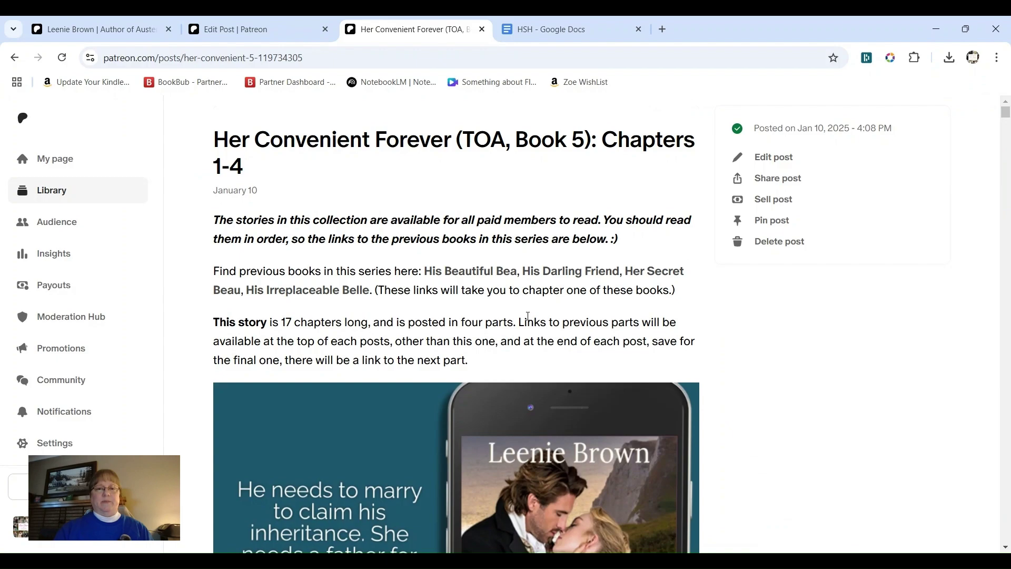
scroll(534, 266, "down", 15)
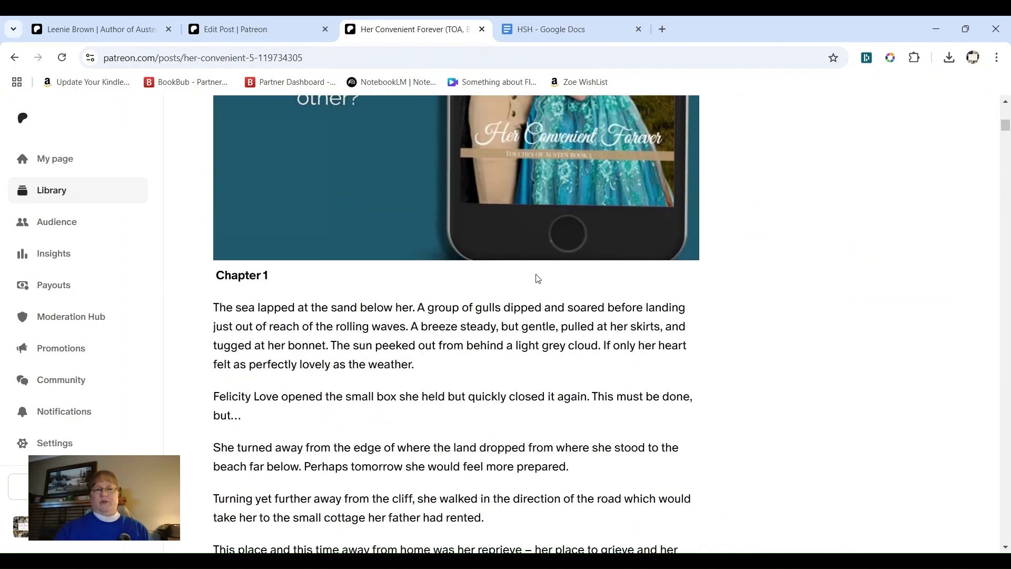
scroll(537, 279, "down", 12)
scroll(537, 280, "up", 10)
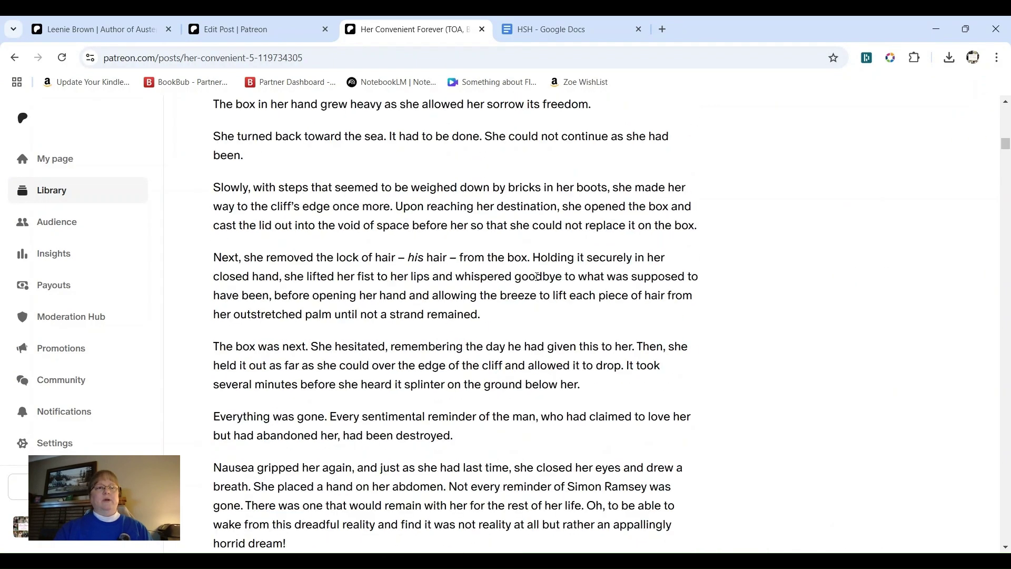
scroll(538, 281, "up", 15)
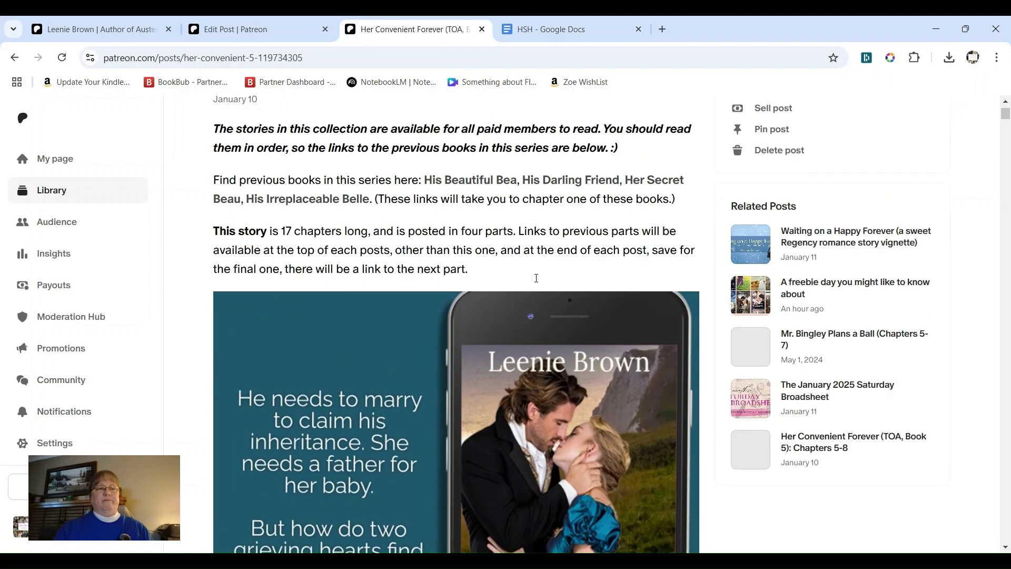
scroll(536, 278, "up", 2)
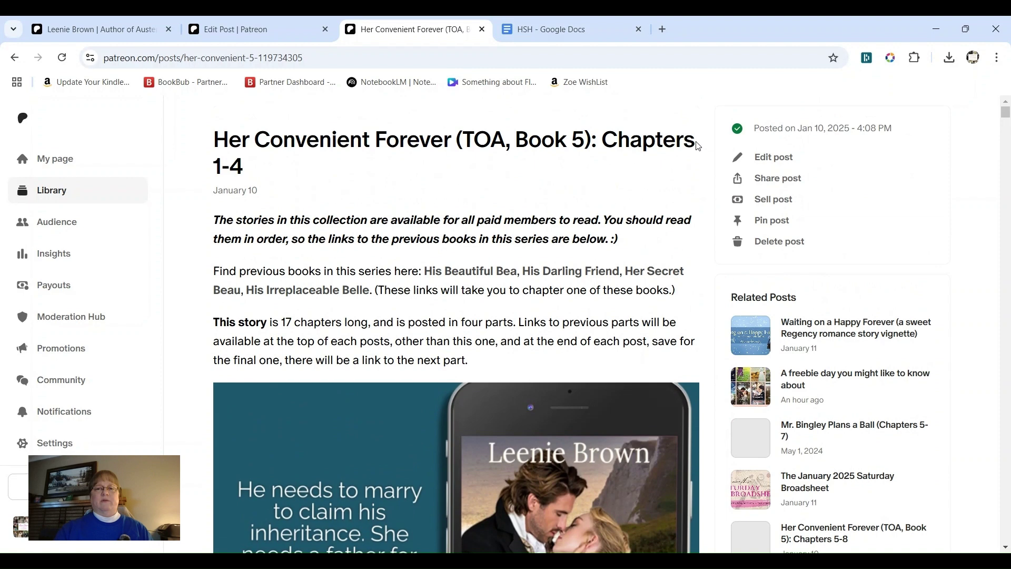
- Copy the first line of the Her Convenient Forever post's title into the empty title of the post being edited
left_click_drag(693, 143, 222, 141)
key("ctrl+c")
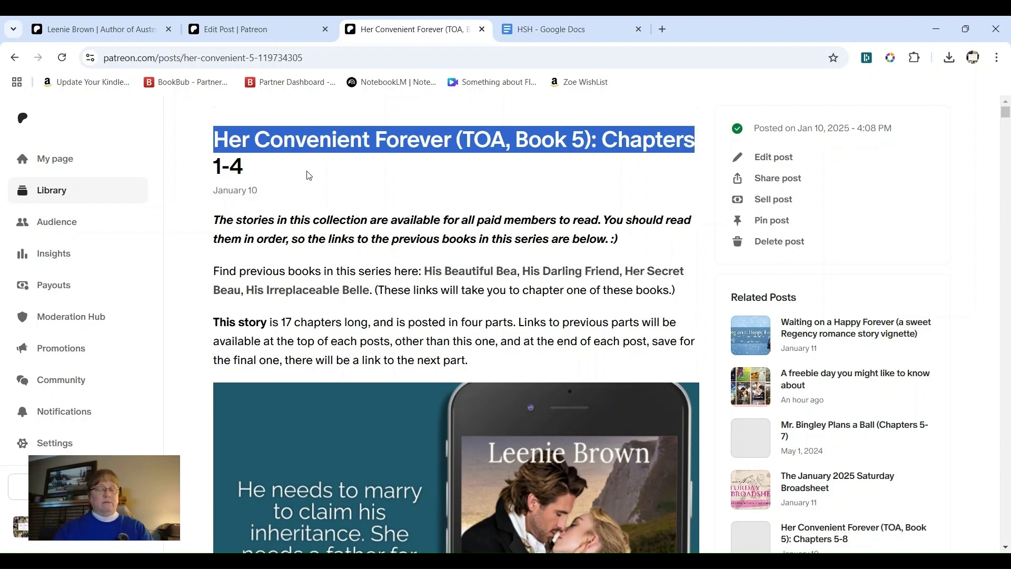
left_click(268, 34)
left_click(212, 220)
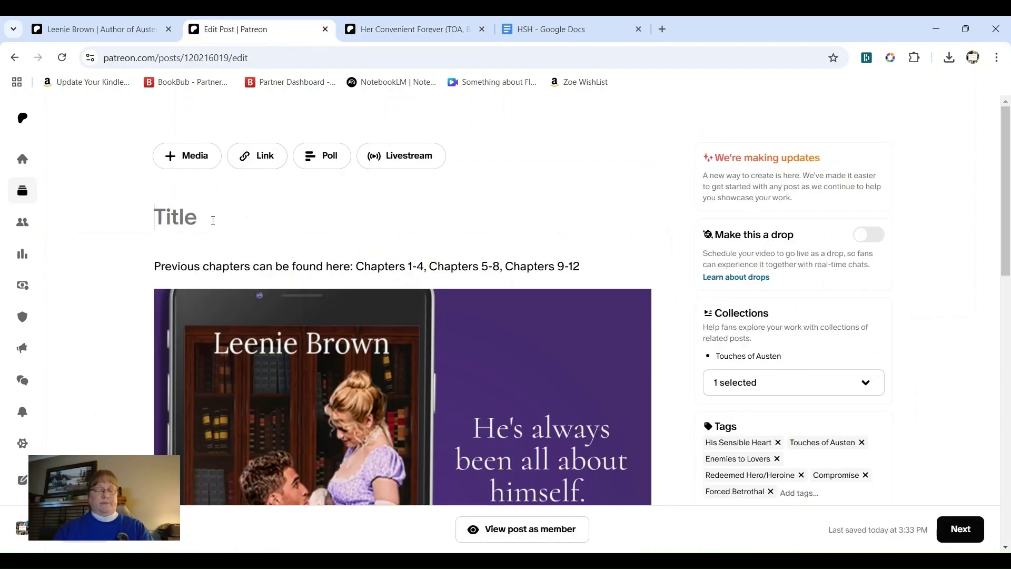
key("ctrl+v")
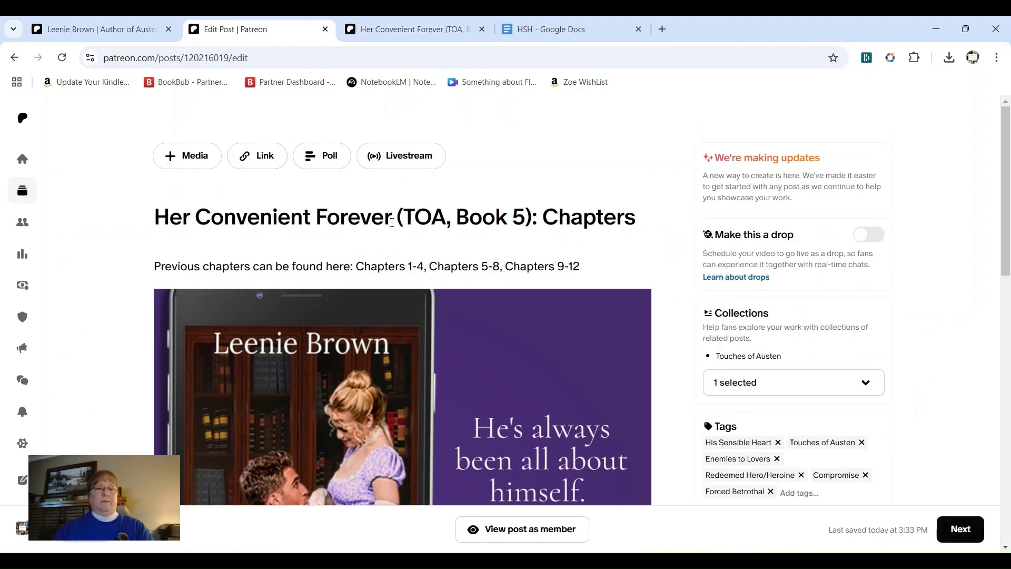
- Change the pasted title to read "His Sensible Heart (TOA, Book 6): Chapters 13-15"
left_click_drag(388, 221, 171, 216)
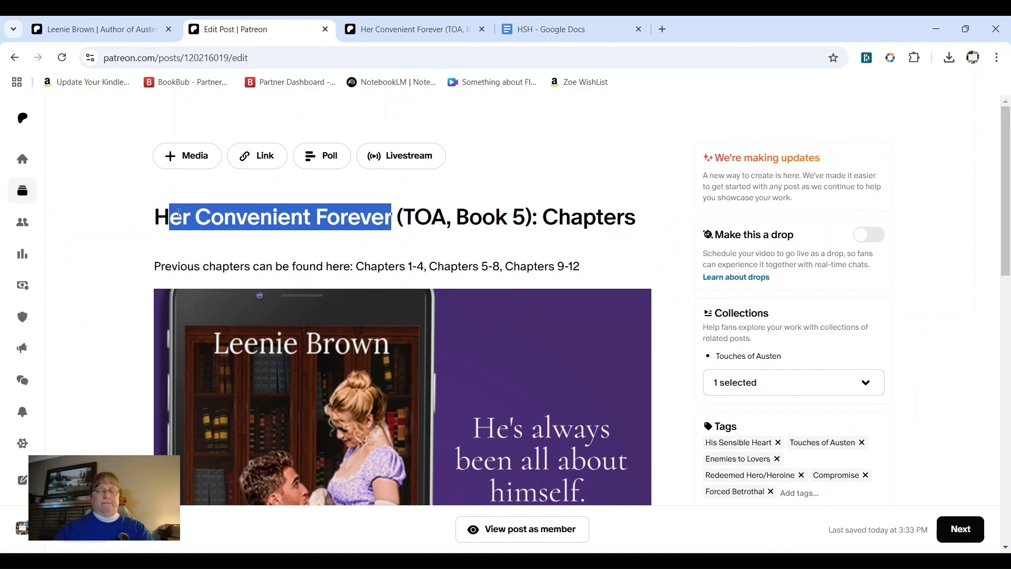
type("is ")
type("Sensible ")
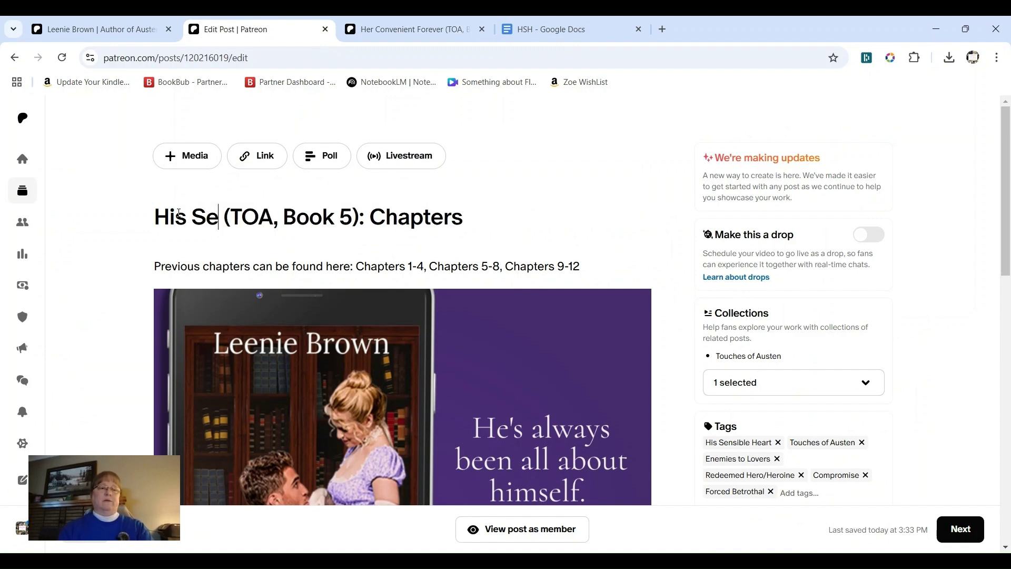
type("Heart")
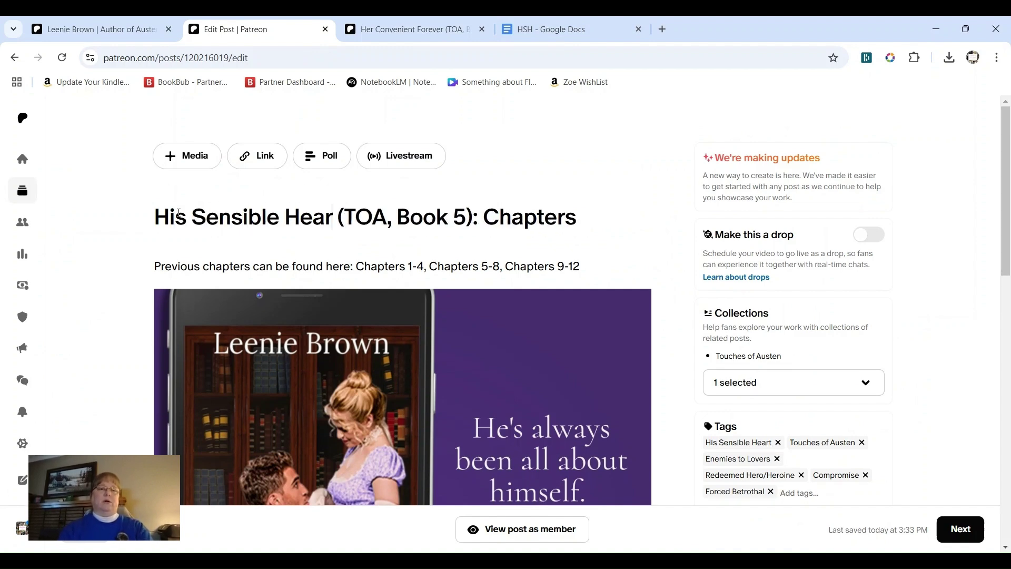
left_click(466, 220)
key("Delete")
type("6")
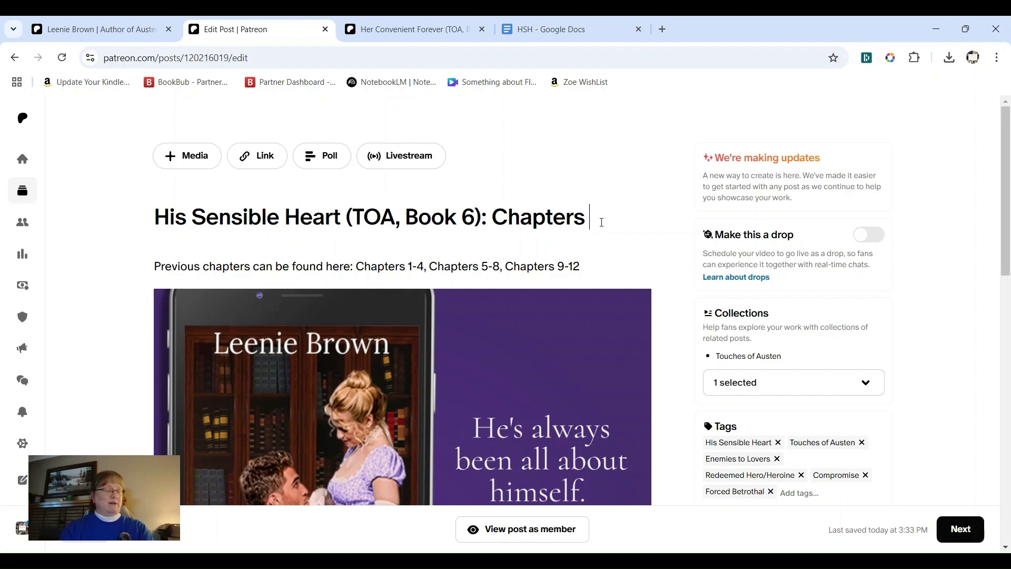
type("3-15")
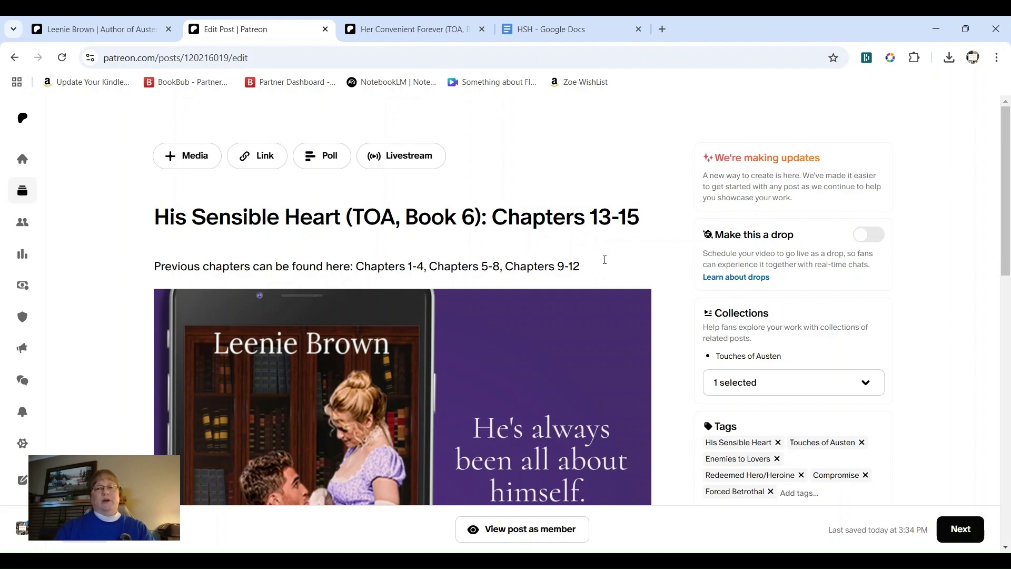
- Insert an empty line between the promotional graphic and the hyphen divider, with the cursor placed on it
scroll(604, 259, "down", 14)
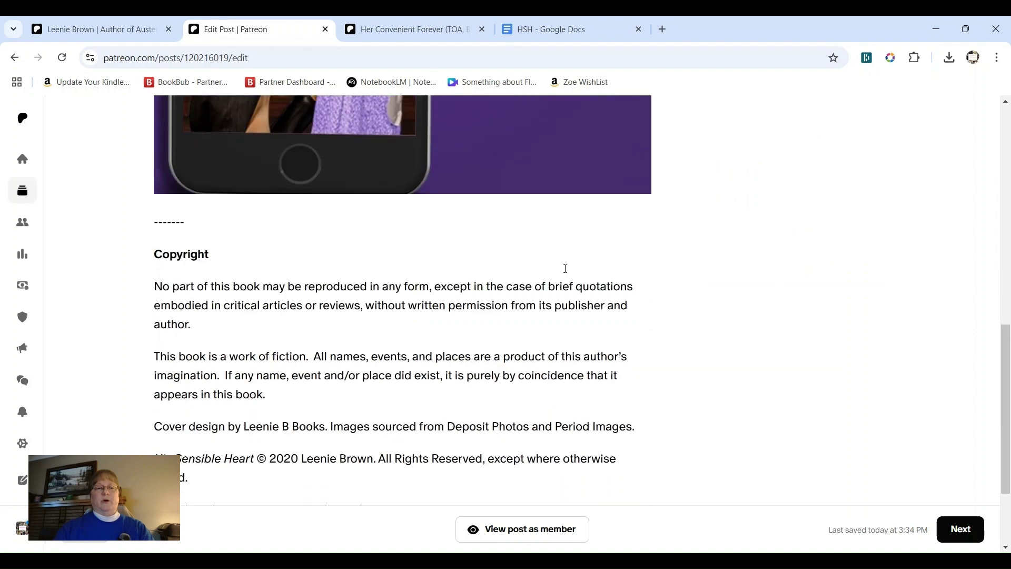
left_click(178, 202)
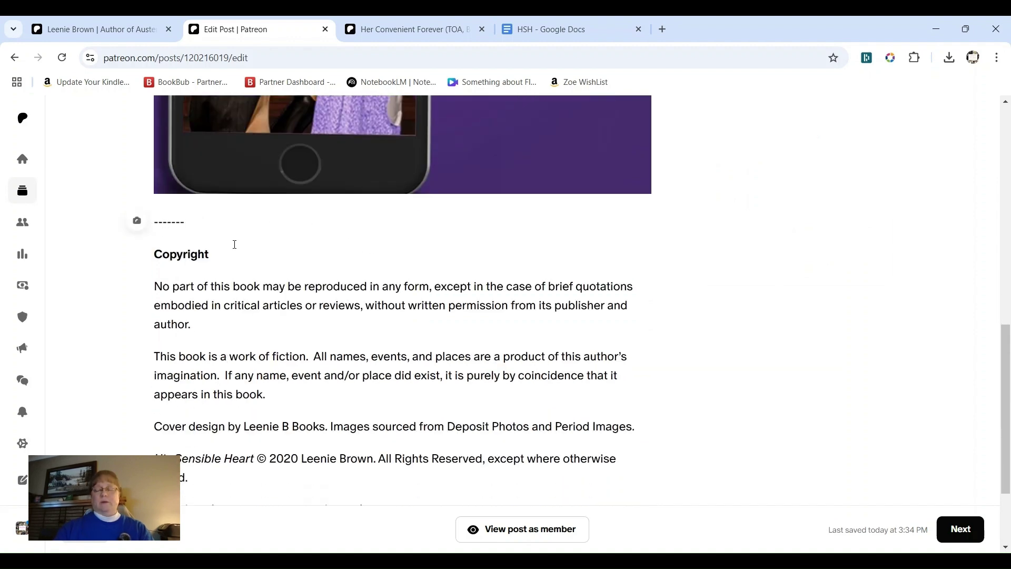
key("Return")
key("Up")
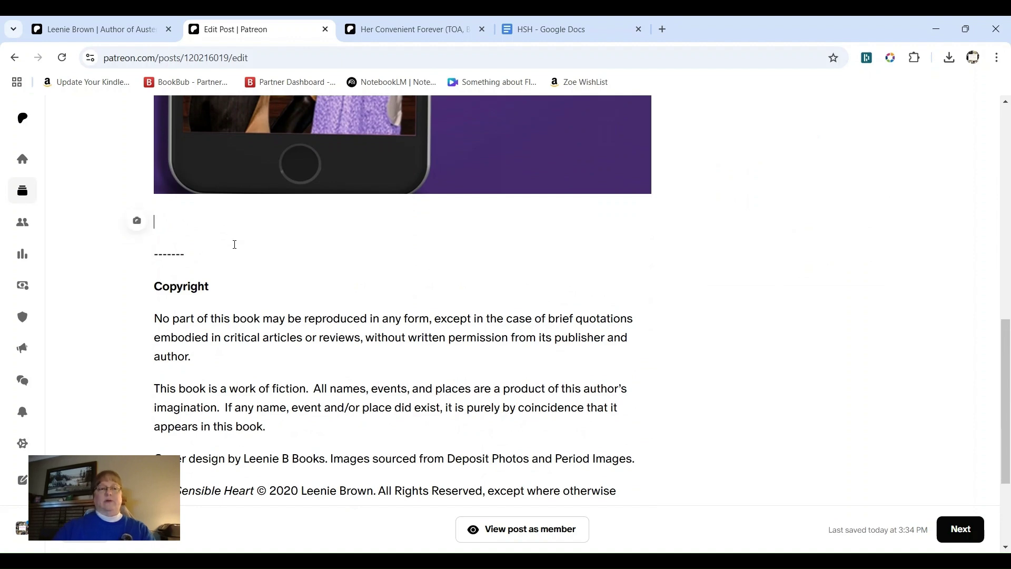
- In the HSH Google Docs document, select and copy everything from the Chapter 13 heading to the story's last paragraph, without the trailing blank lines
left_click(580, 32)
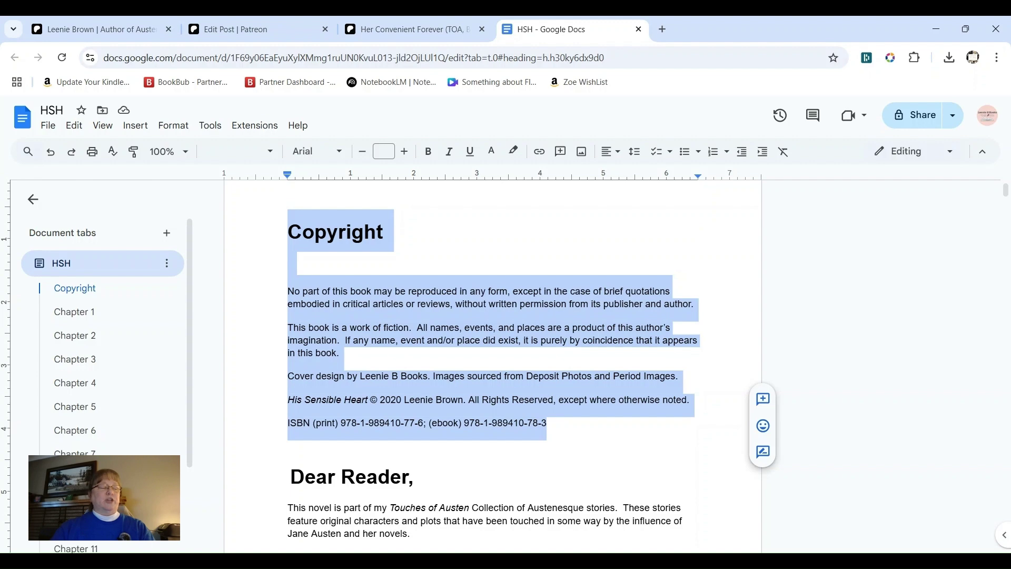
scroll(106, 369, "down", 2)
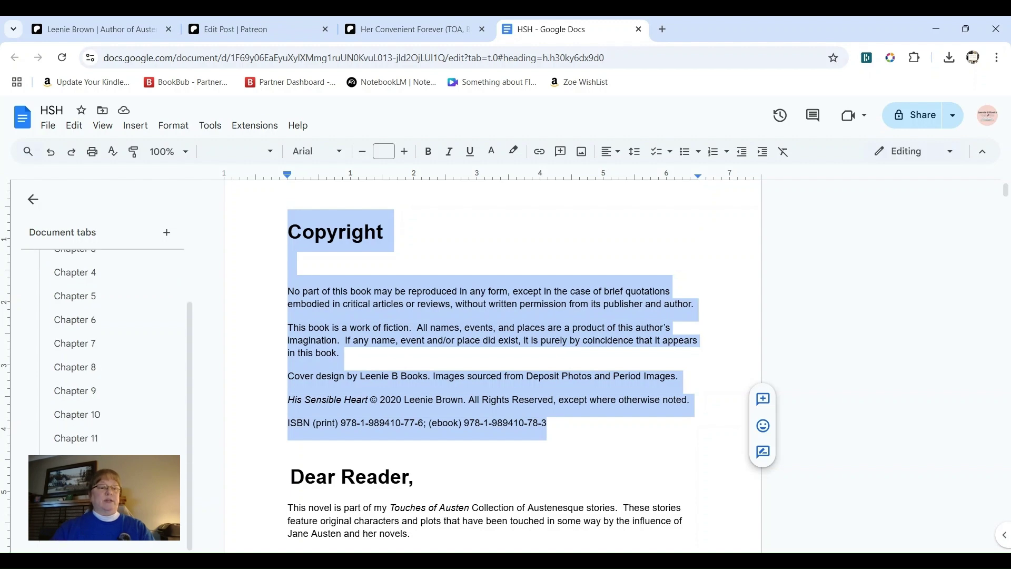
left_click(77, 485)
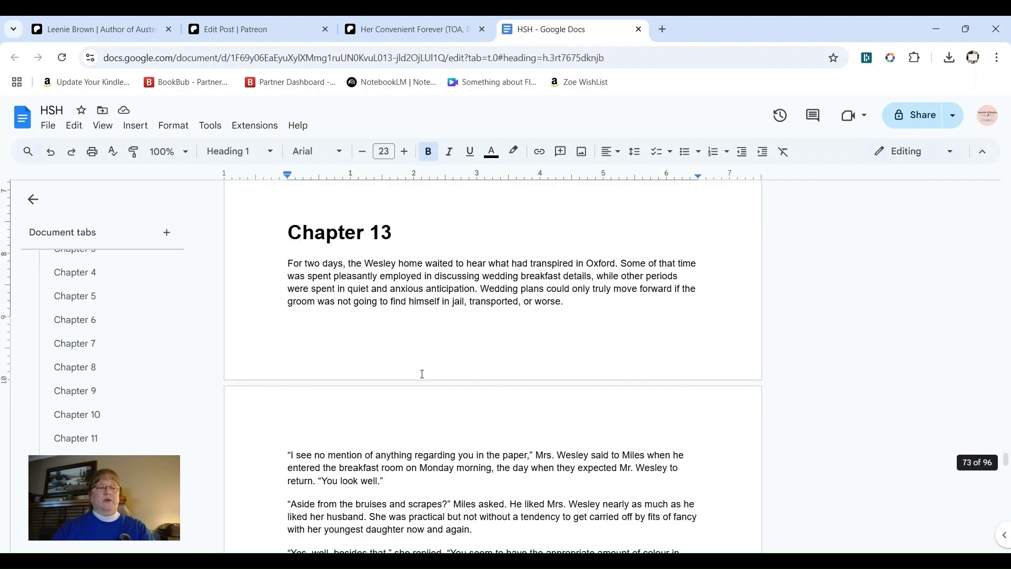
left_click_drag(289, 227, 312, 547)
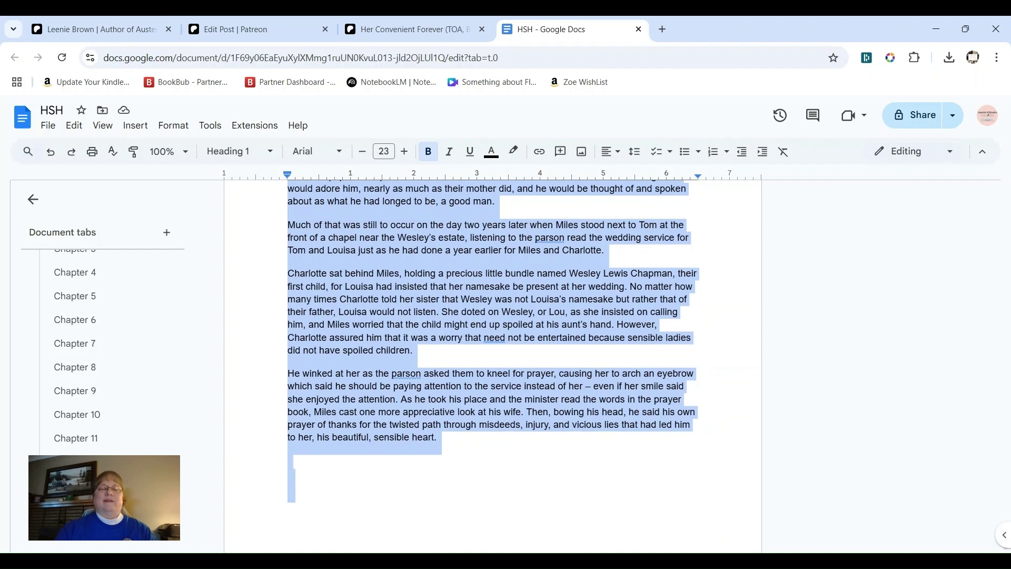
left_click_drag(837, 552, 491, 435)
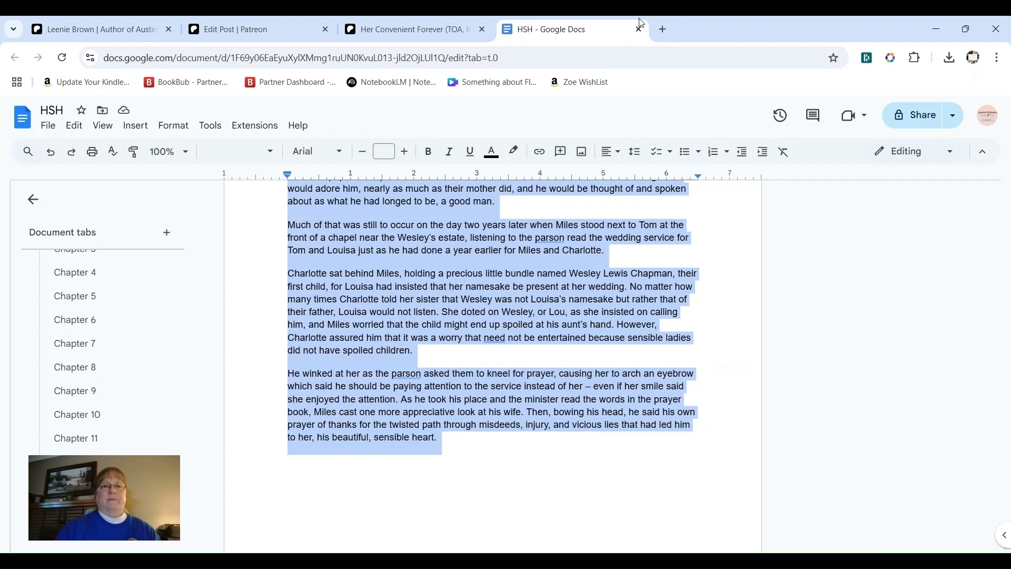
- Return to the Patreon post being edited and paste the copied chapters on the empty line above the hyphen divider
left_click(399, 36)
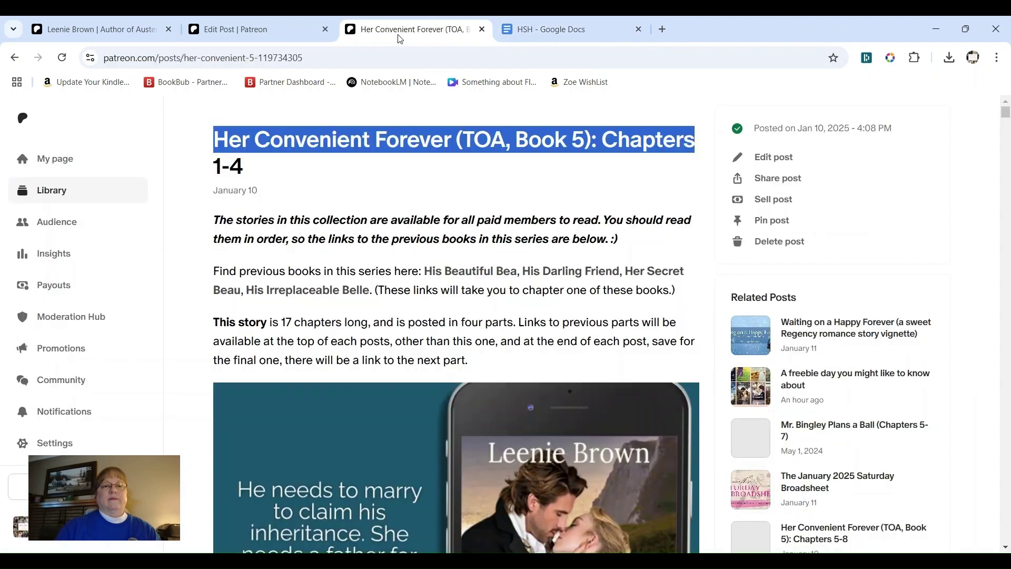
left_click(266, 31)
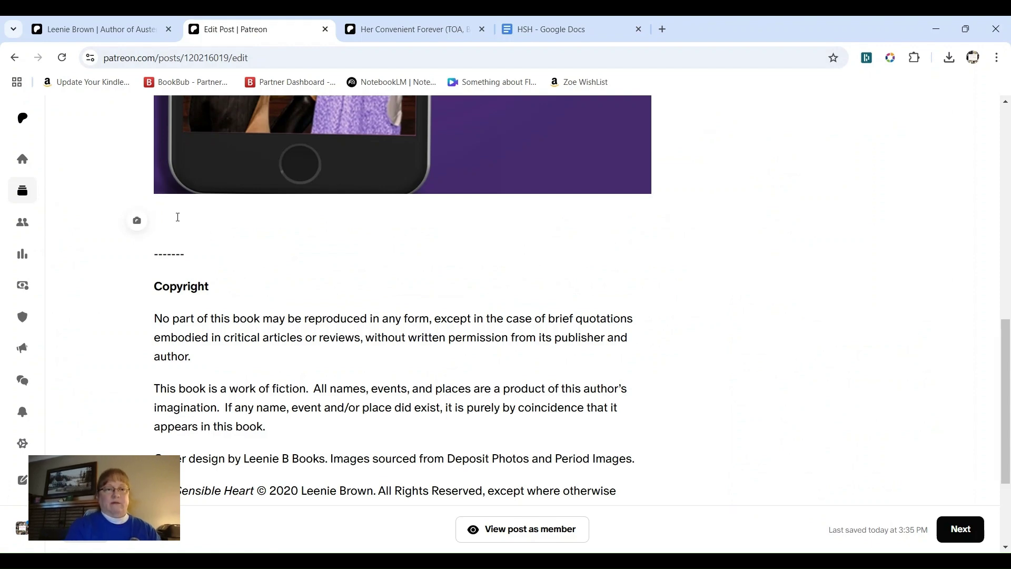
key("ctrl+v")
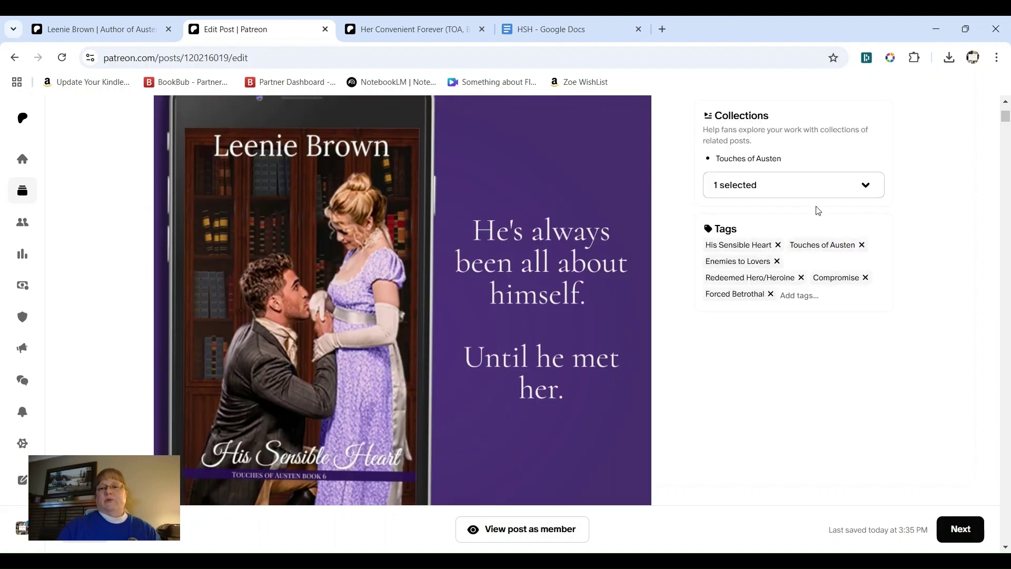
- Review the pasted text of Chapters 13-15 through to the hyphen divider and copyright section at the end of the post
scroll(840, 277, "down", 8)
scroll(836, 287, "down", 20)
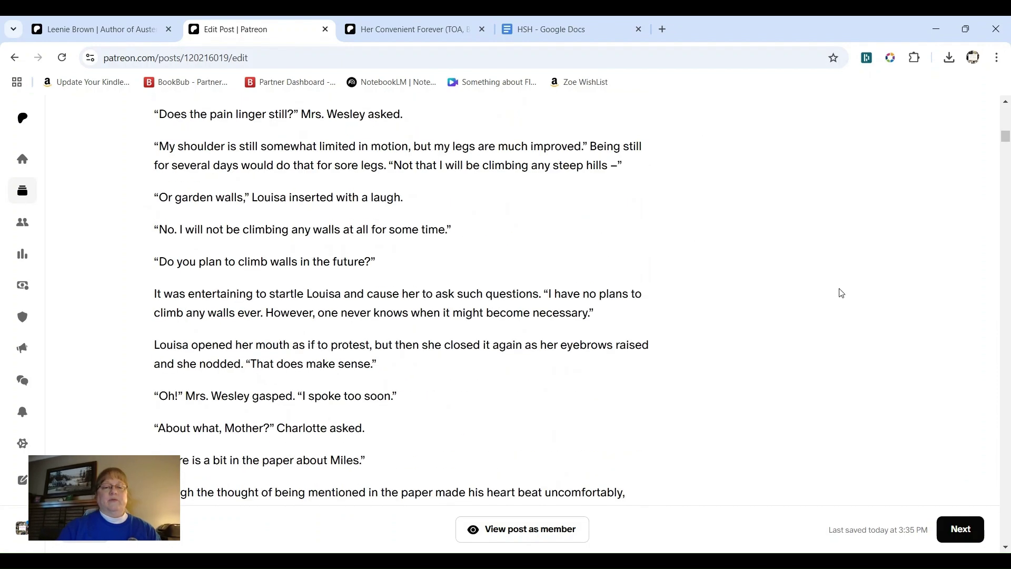
scroll(842, 297, "down", 20)
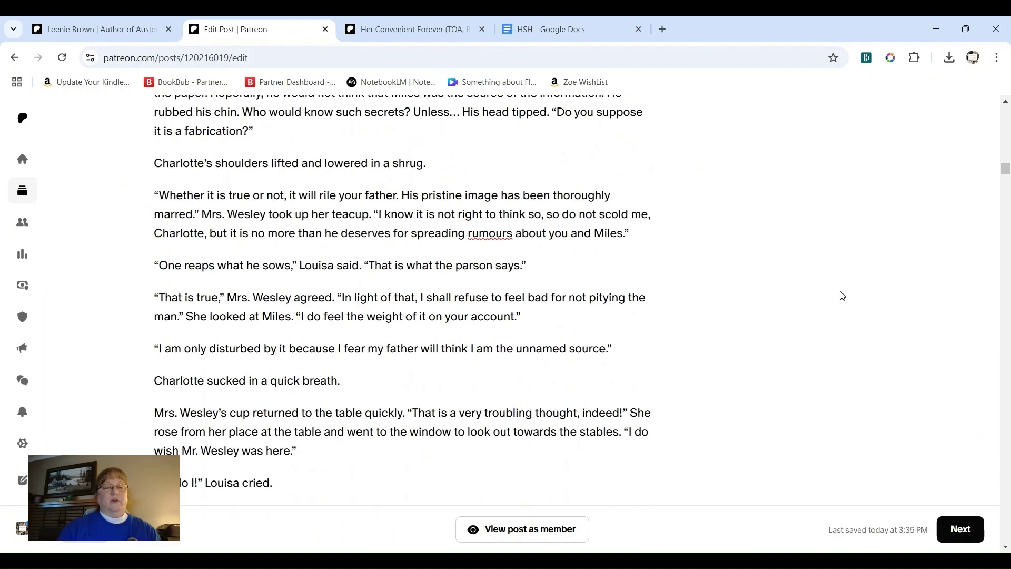
scroll(842, 303, "down", 20)
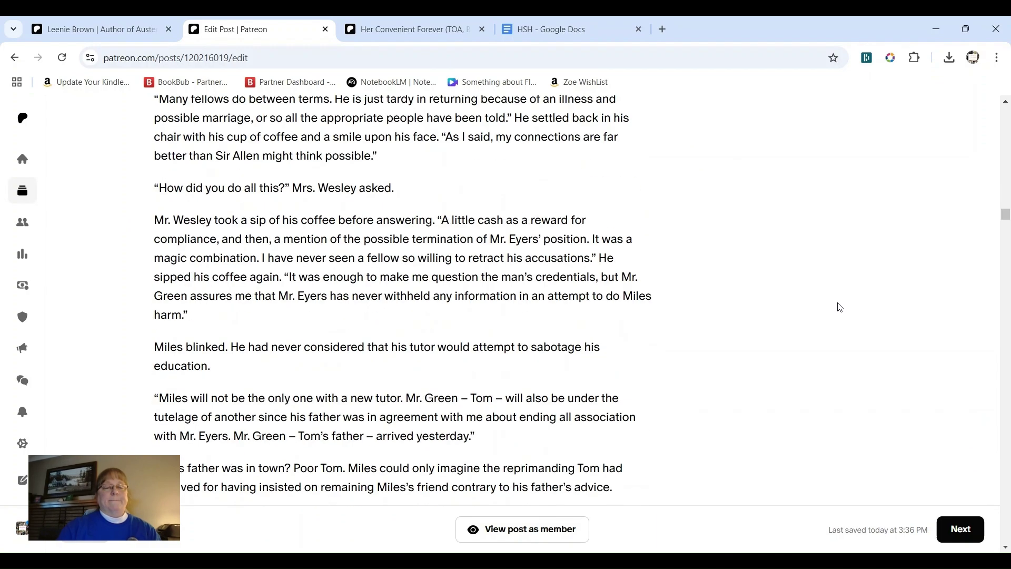
scroll(841, 313, "down", 20)
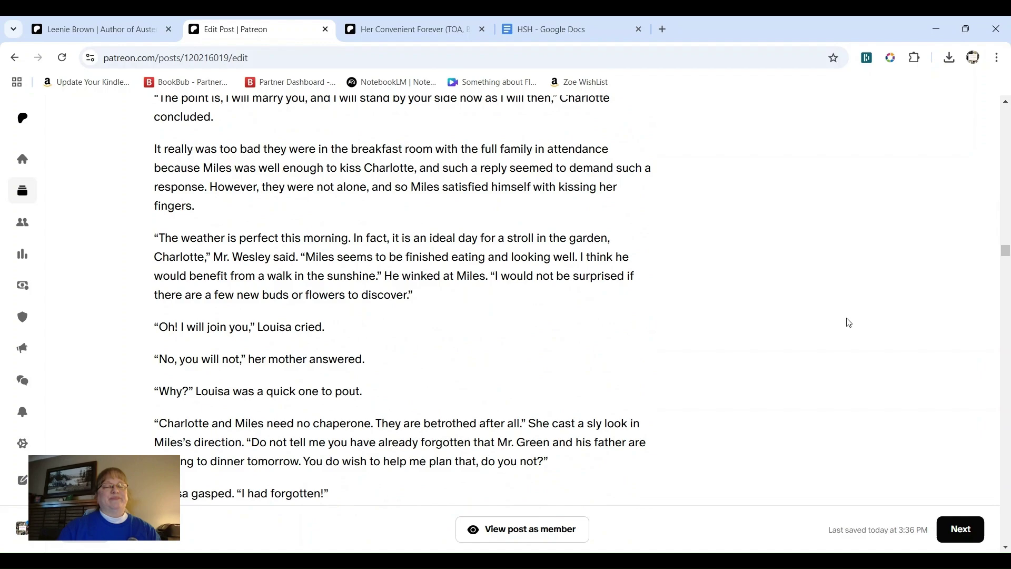
scroll(849, 324, "down", 20)
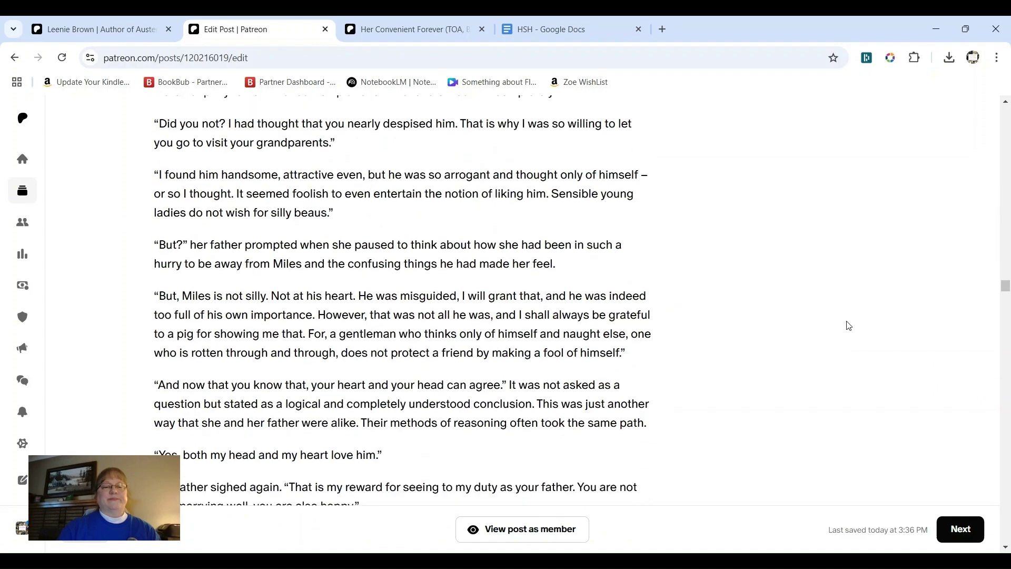
scroll(848, 328, "down", 20)
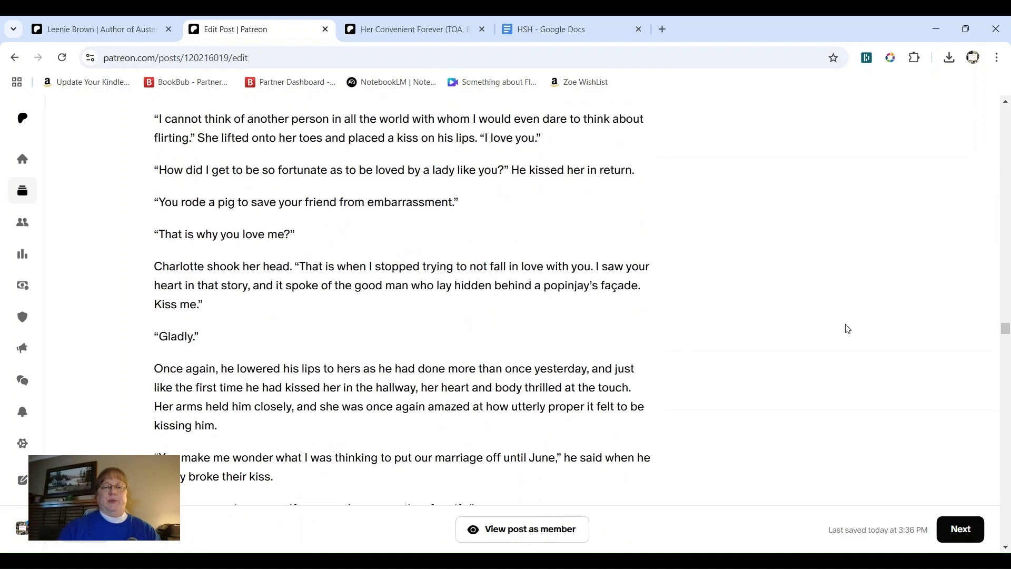
scroll(841, 331, "down", 20)
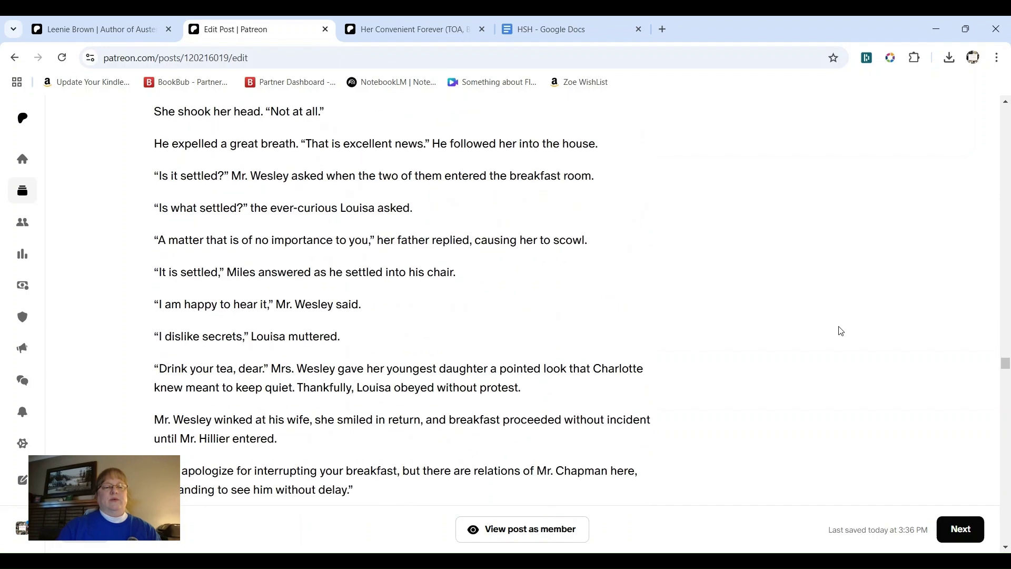
scroll(846, 331, "down", 8)
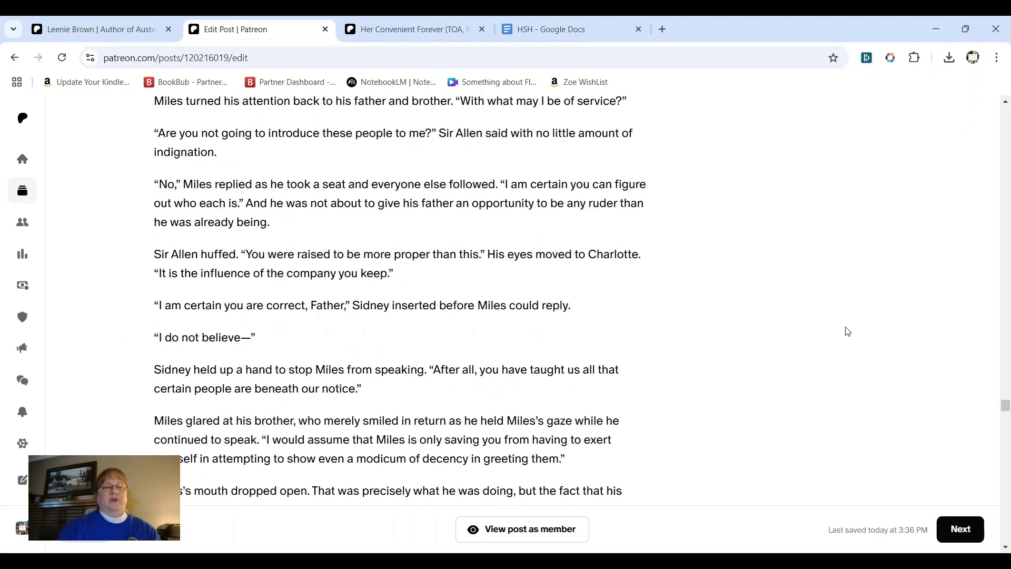
scroll(847, 332, "up", 8)
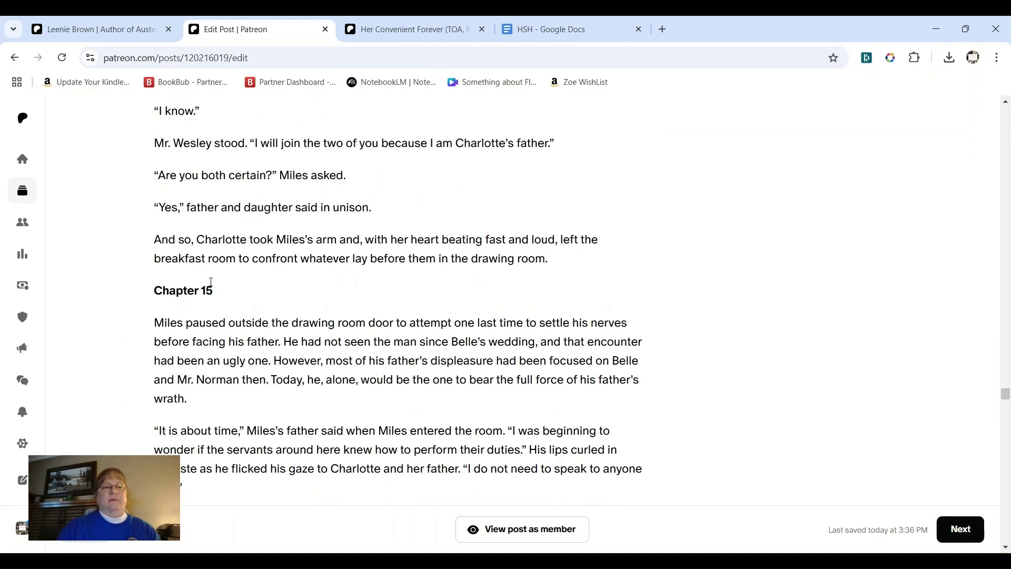
scroll(700, 316, "down", 20)
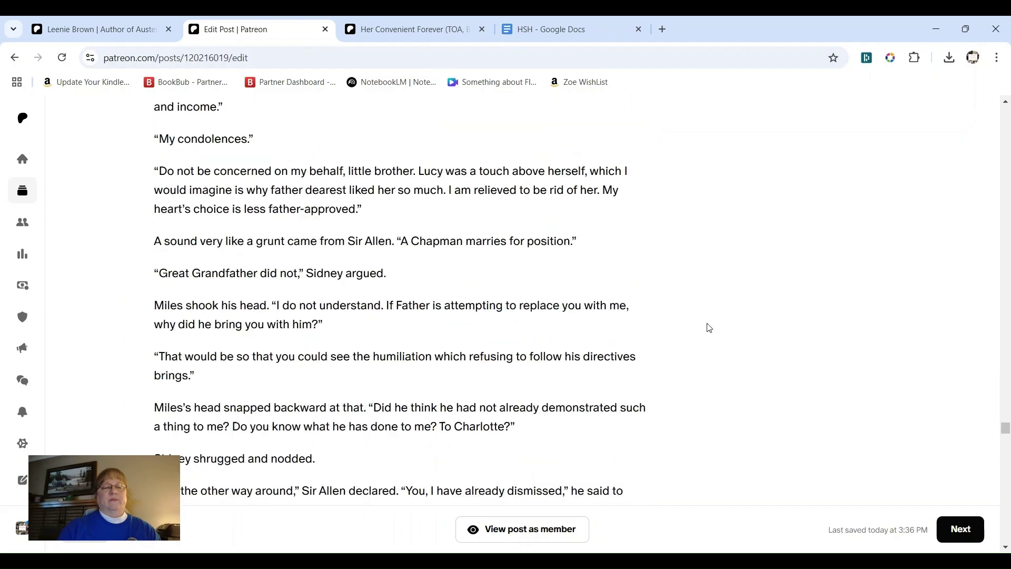
scroll(709, 329, "down", 20)
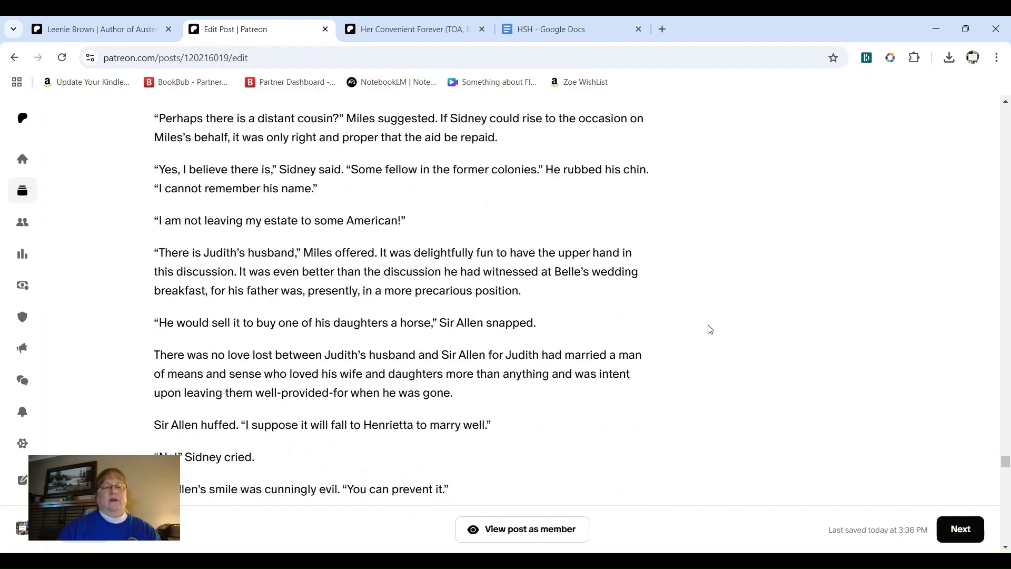
scroll(711, 330, "down", 20)
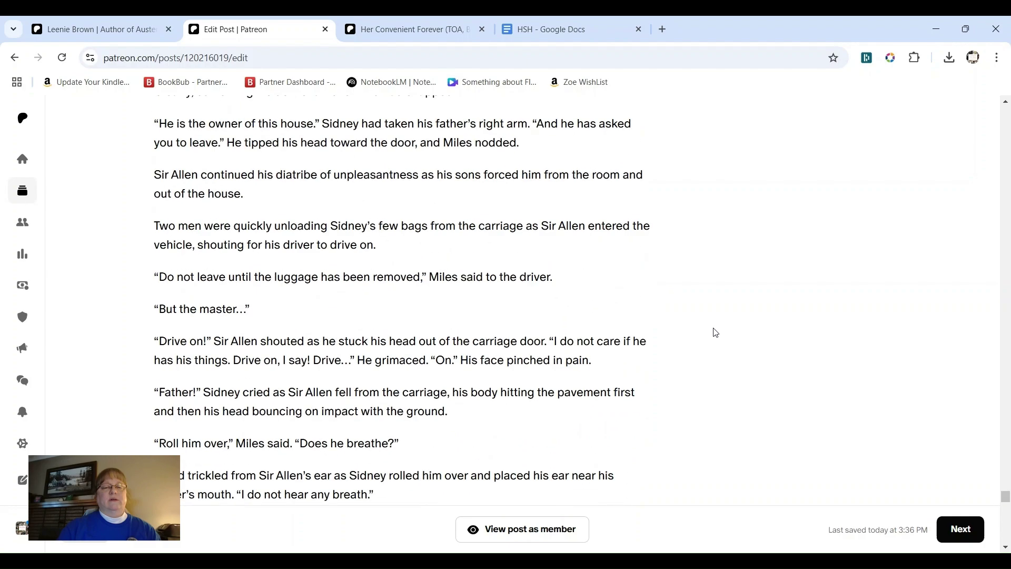
scroll(720, 335, "down", 20)
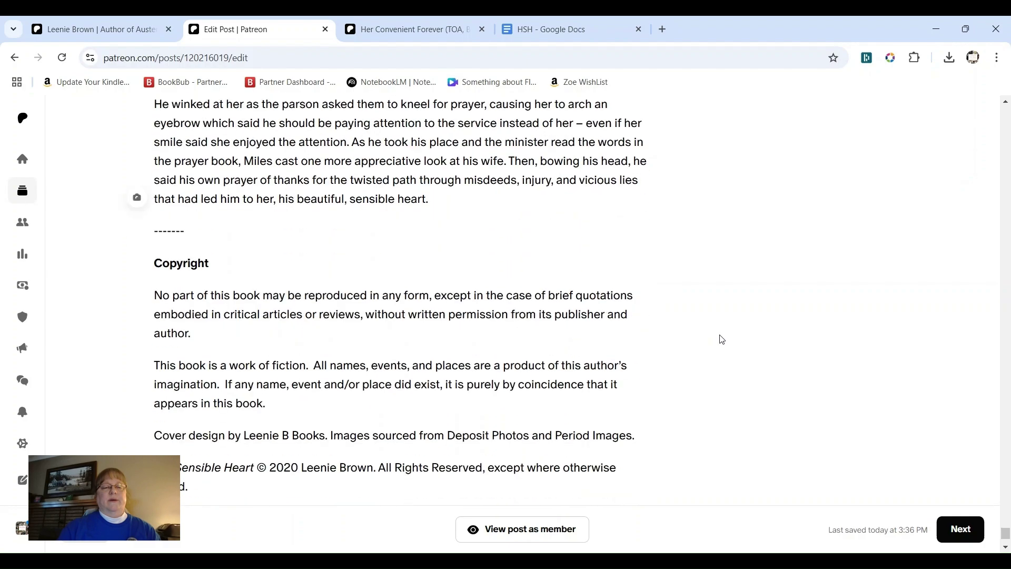
scroll(722, 339, "up", 3)
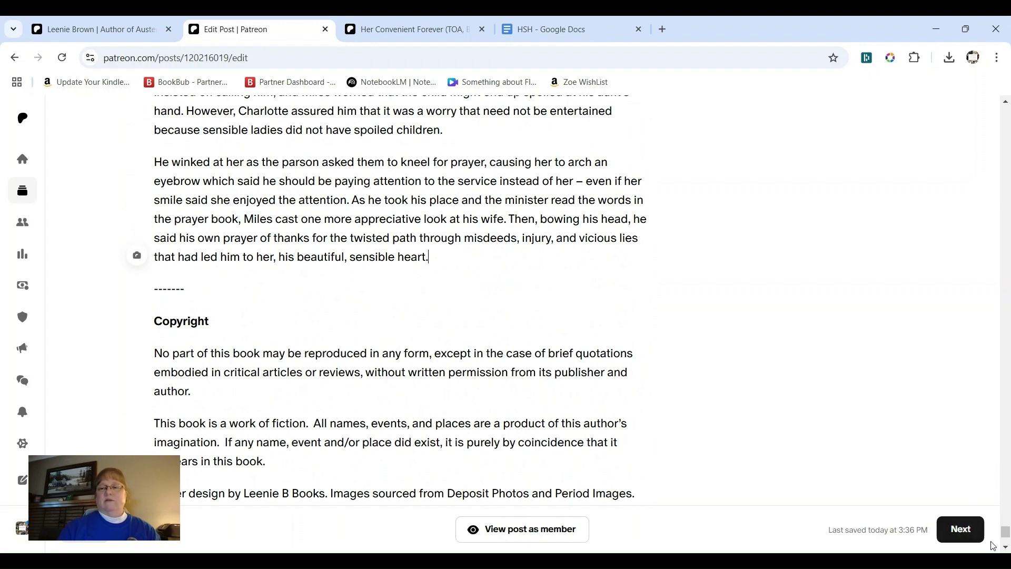
- Go to the post's publishing options, check the access and preview settings, and turn off notifying members when this post is published
left_click(964, 534)
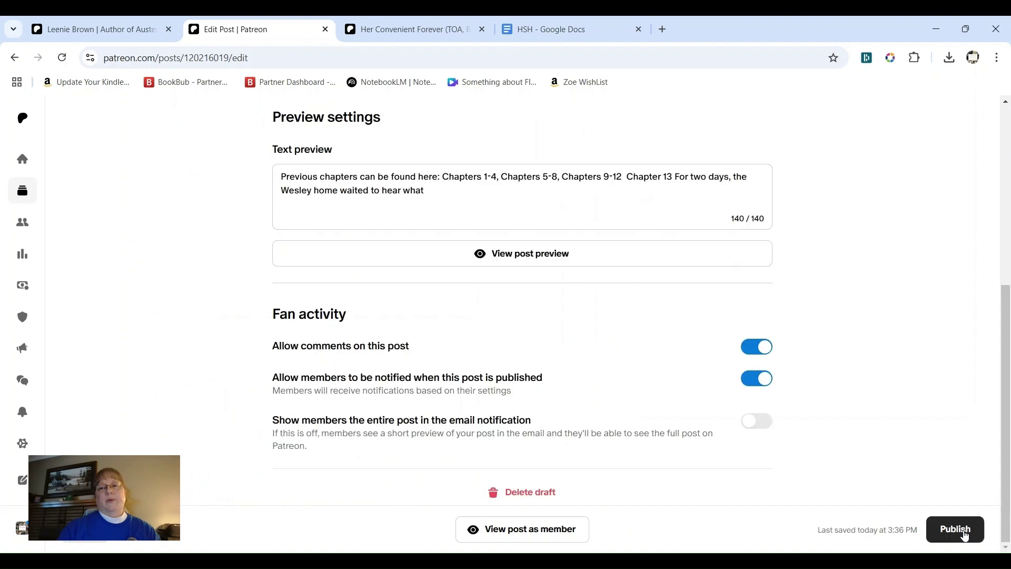
scroll(932, 340, "up", 6)
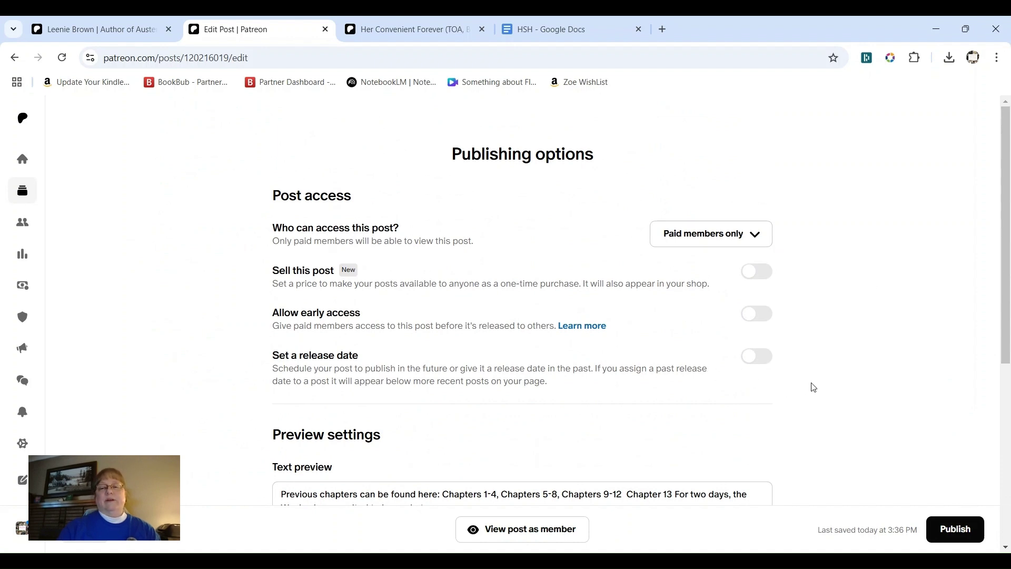
scroll(828, 347, "down", 2)
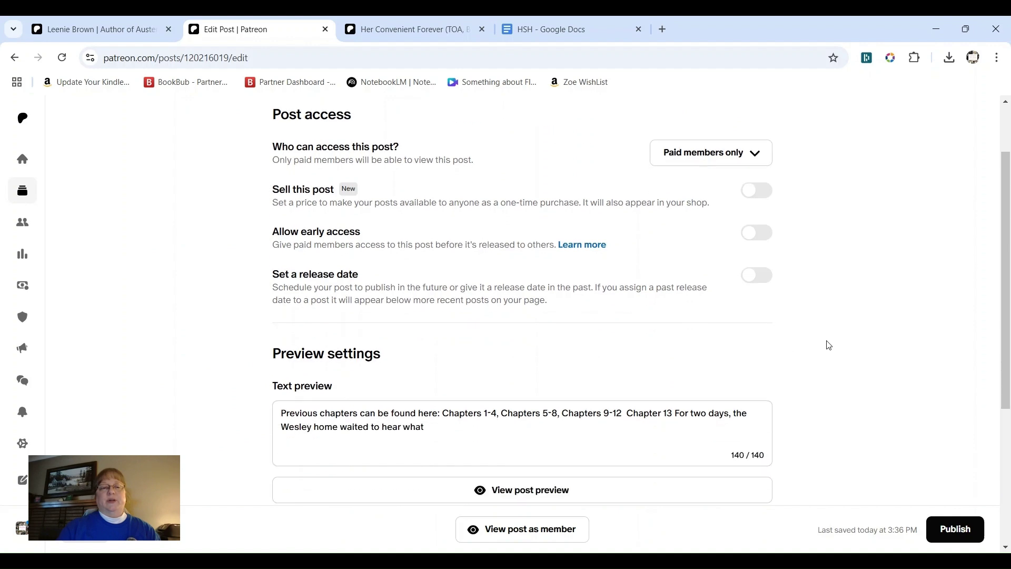
scroll(828, 345, "down", 2)
scroll(827, 345, "up", 4)
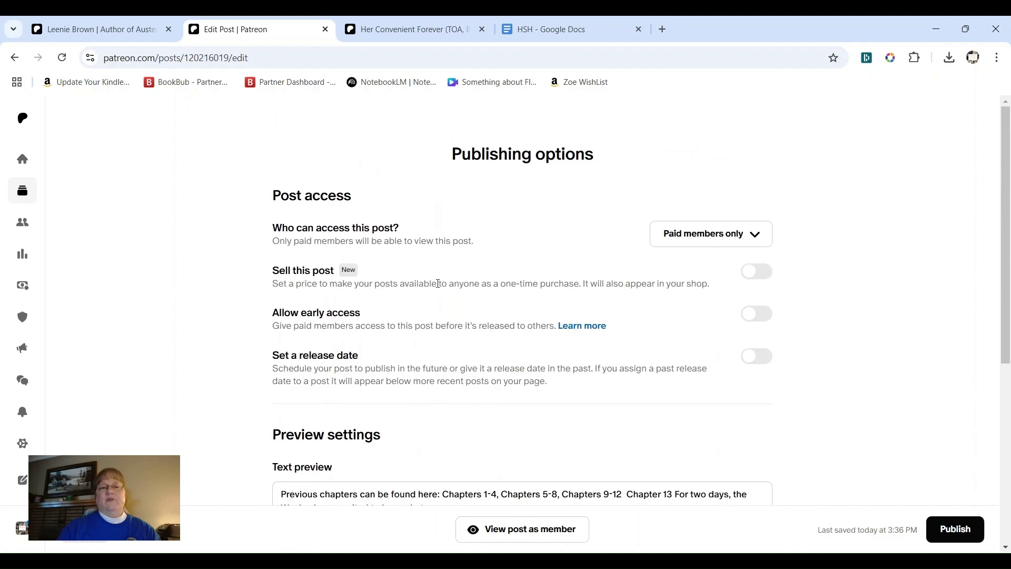
scroll(835, 315, "down", 5)
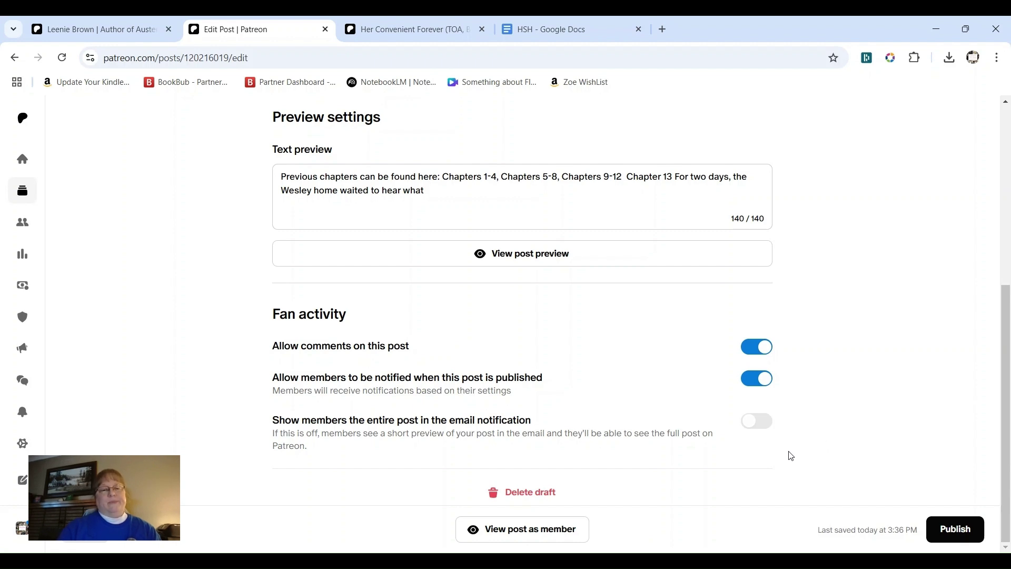
left_click(753, 386)
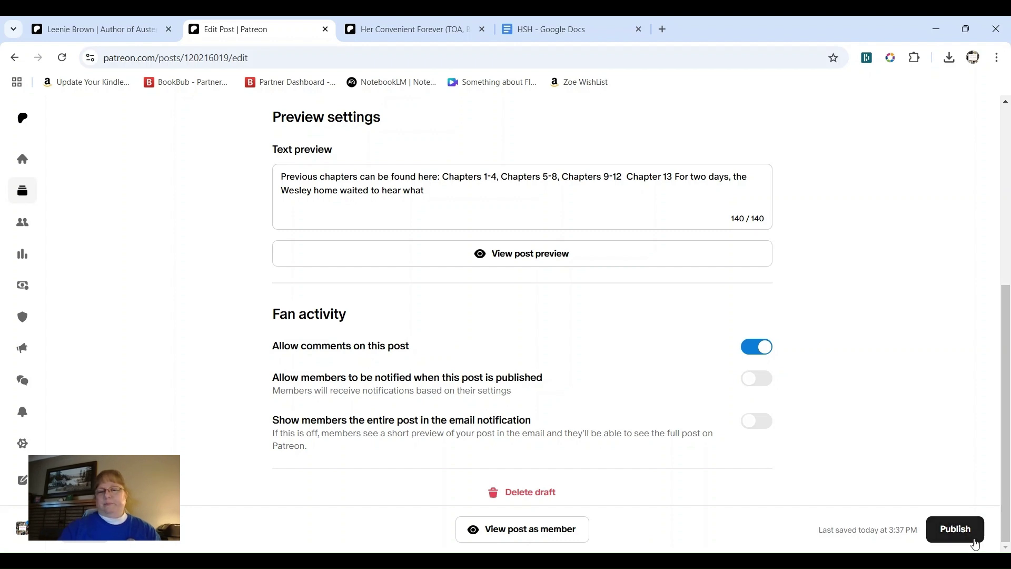
- Publish the Chapters 13-15 post and dismiss the sharing dialog
left_click(955, 529)
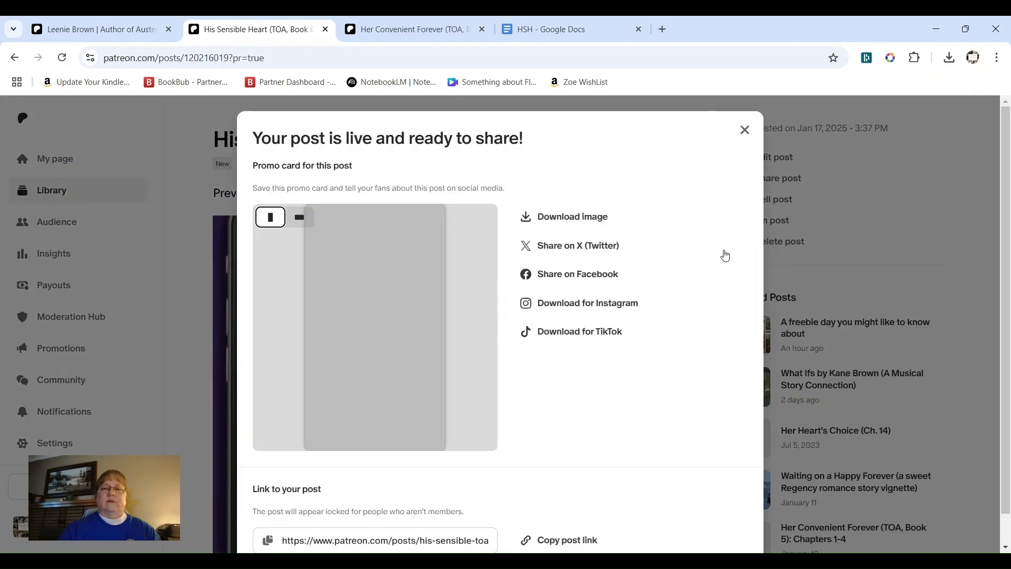
left_click(745, 131)
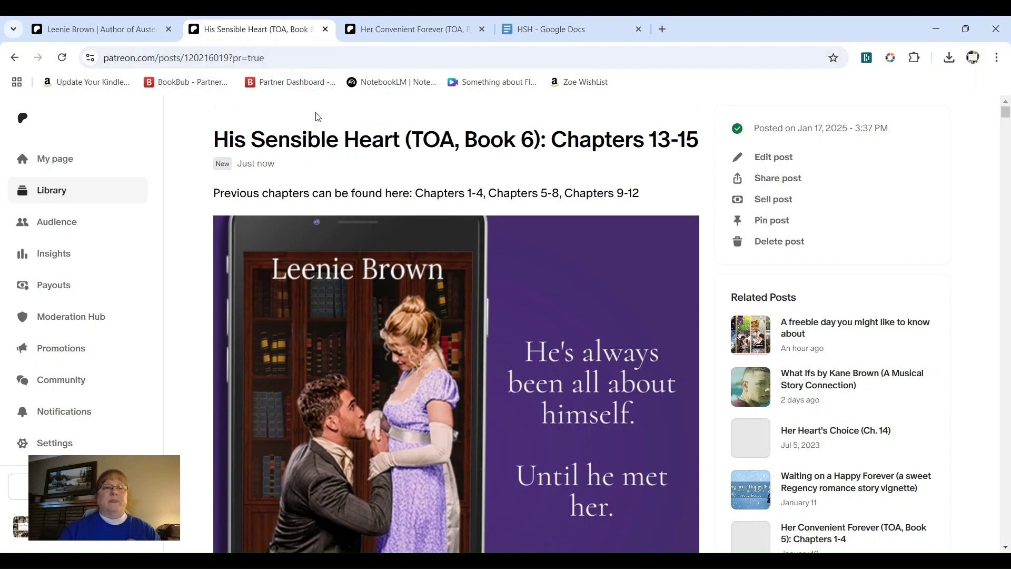
- Remove the "?pr=true" ending from the published post's web address and load the shortened address
left_click(281, 57)
left_click(281, 56)
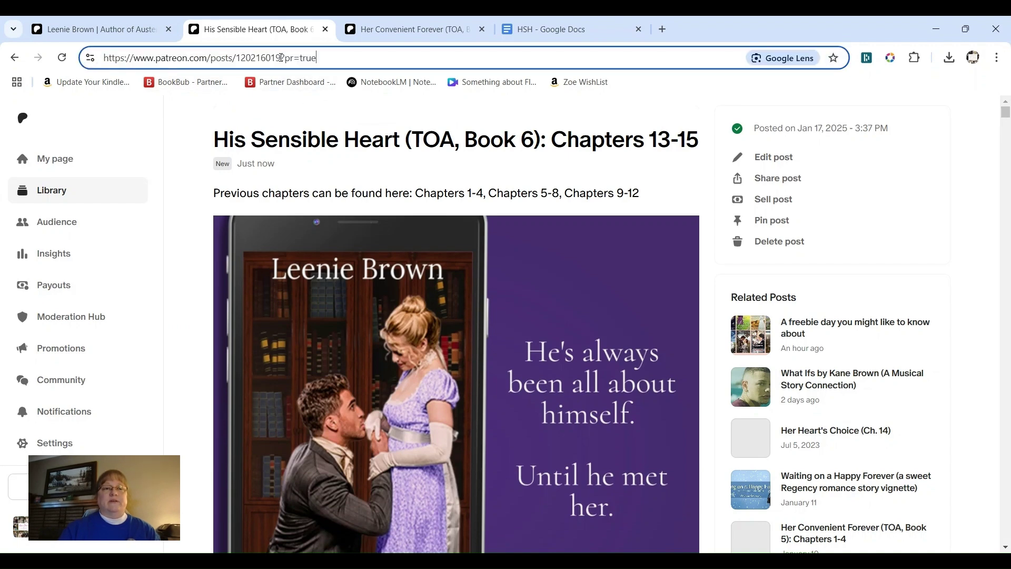
key("BackSpace")
key("BackSpace")
key("BackSpace")
key("BackSpace")
key("BackSpace")
key("BackSpace")
key("BackSpace")
key("BackSpace")
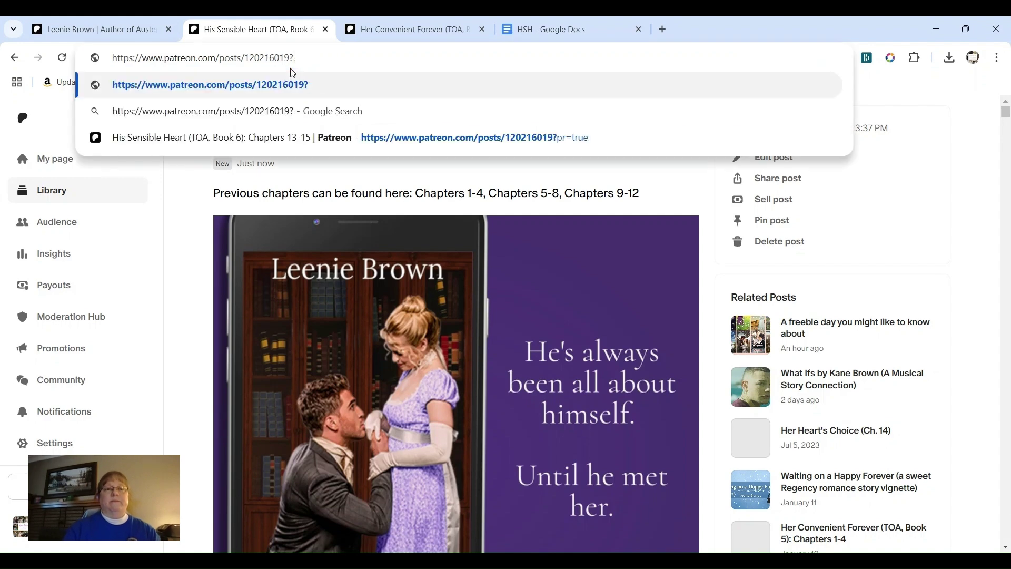
key("Return")
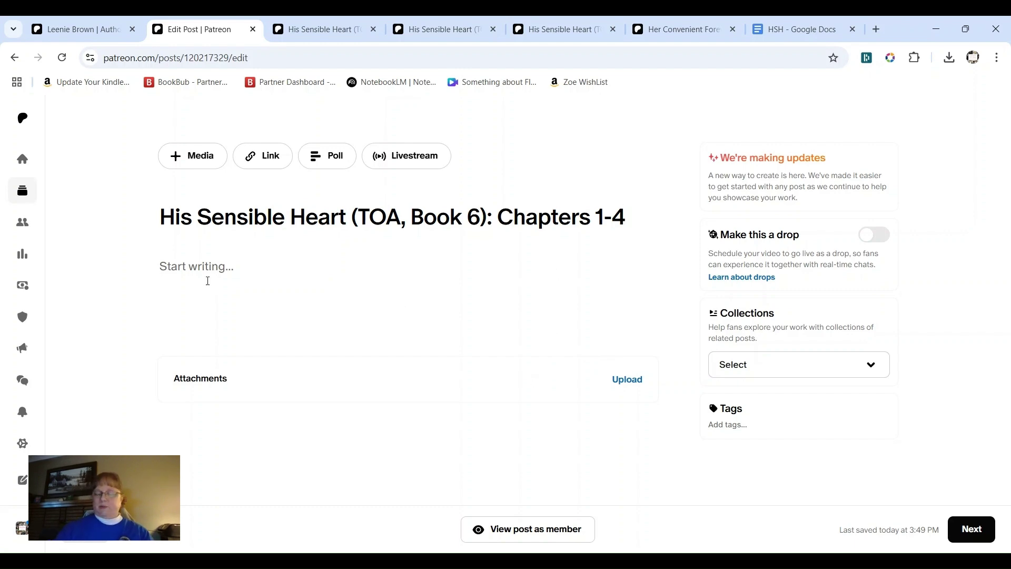
- In the Chapters 1-4 post, leave an empty first line and insert the His Sensible Heart promotional graphic below it
key("Return")
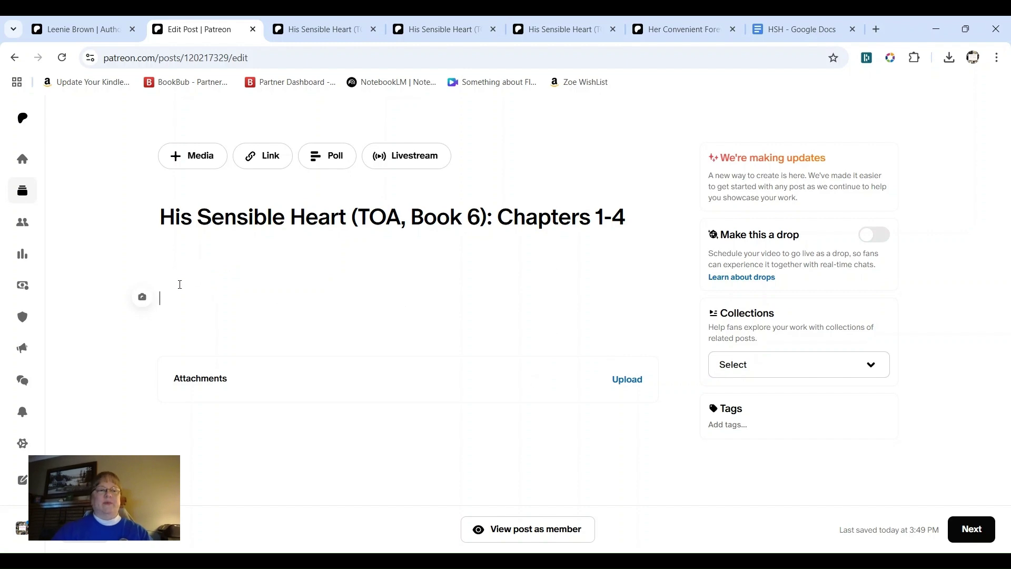
left_click(143, 298)
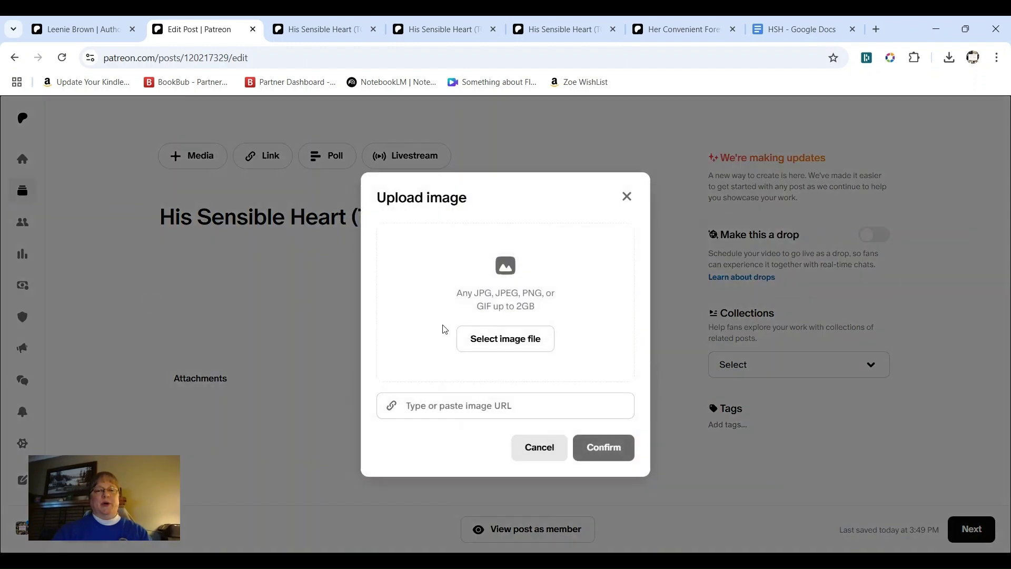
left_click(486, 336)
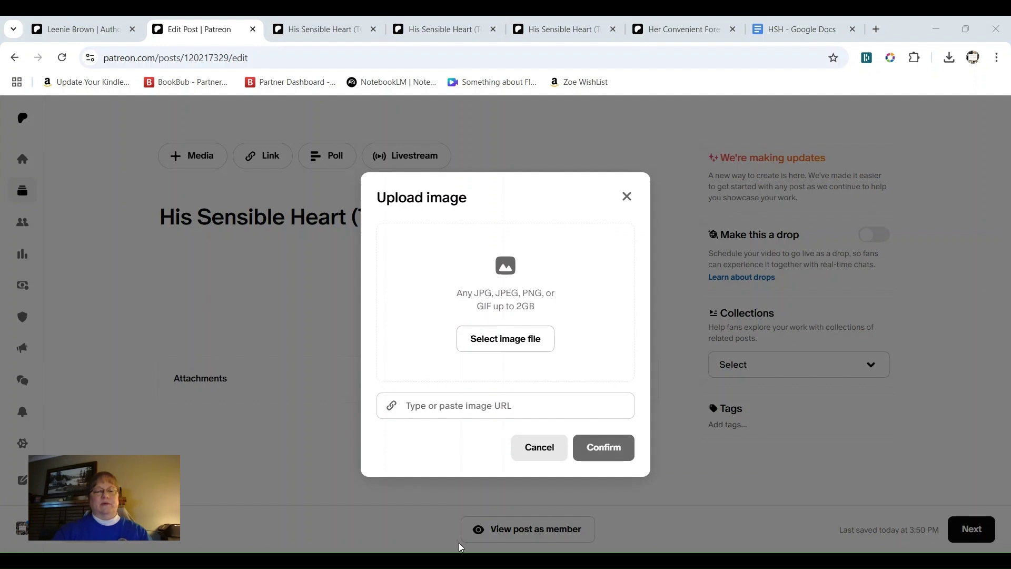
double_click(176, 159)
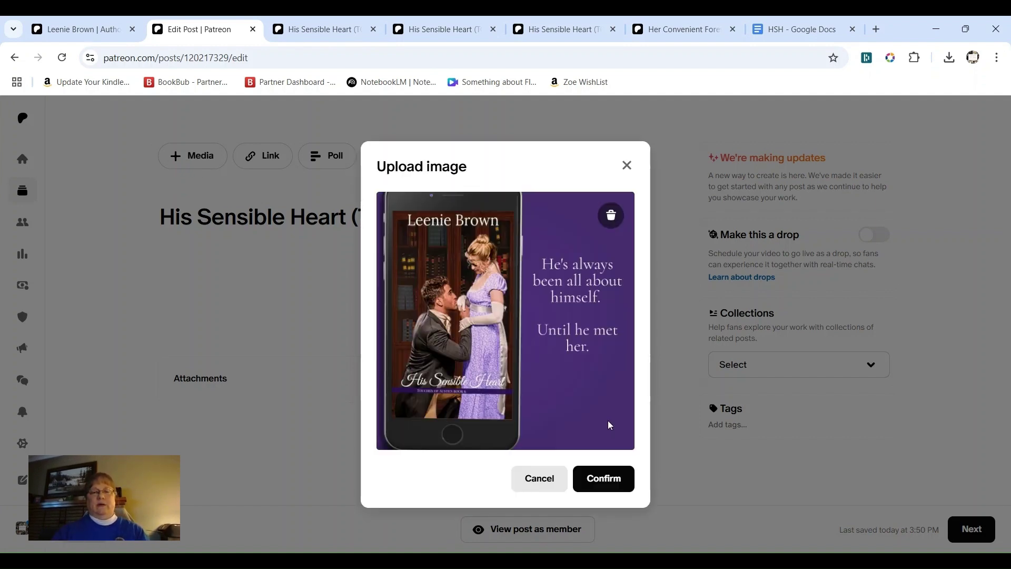
left_click(618, 477)
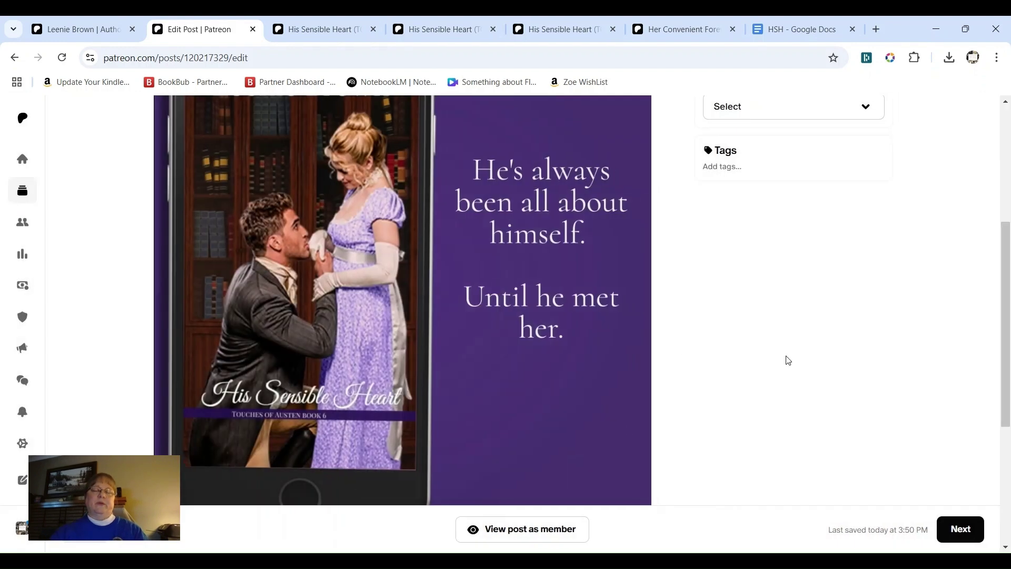
- Add the Chapters 1-4 post to the Touches of Austen collection
left_click(865, 304)
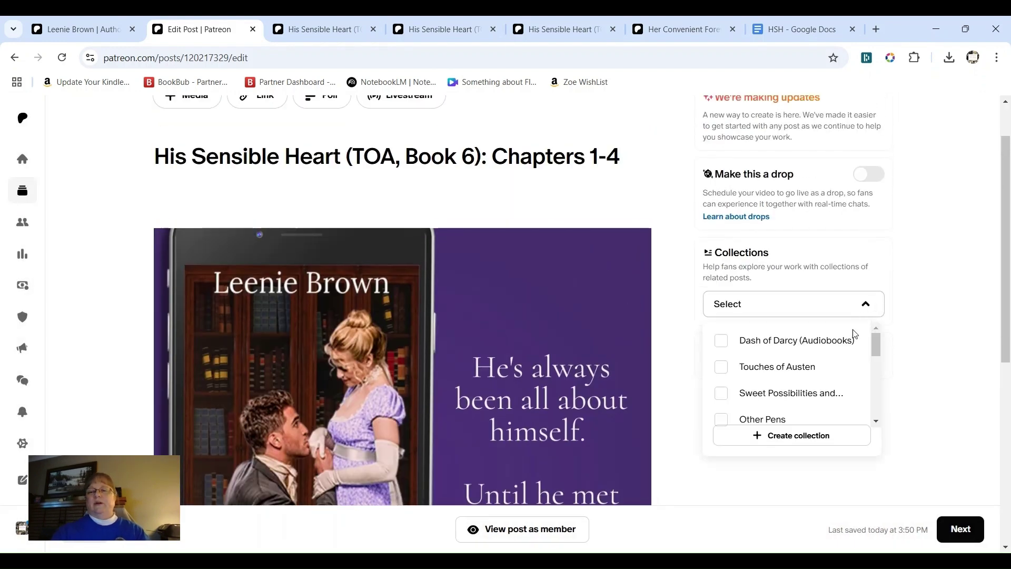
left_click(853, 368)
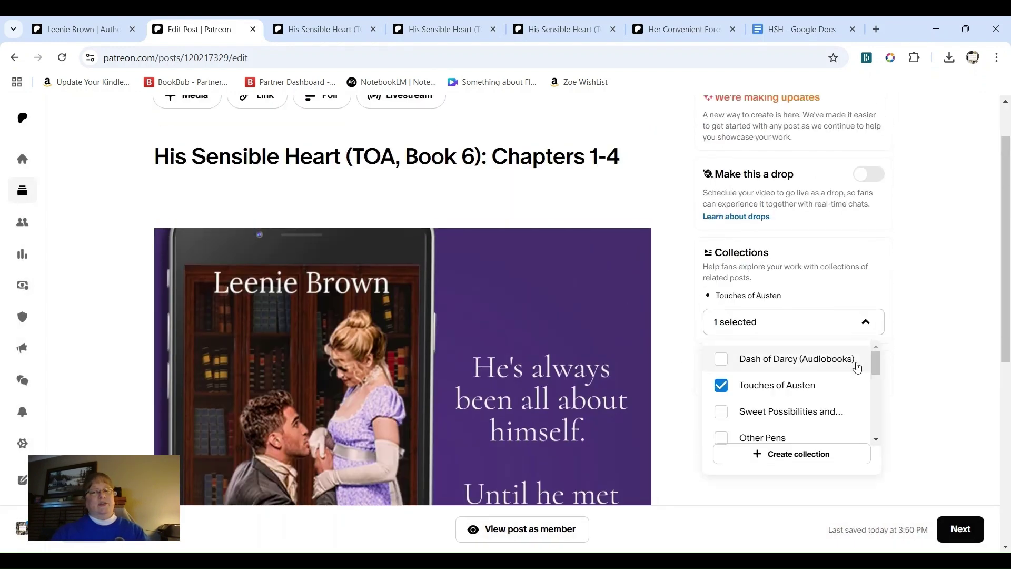
left_click(887, 325)
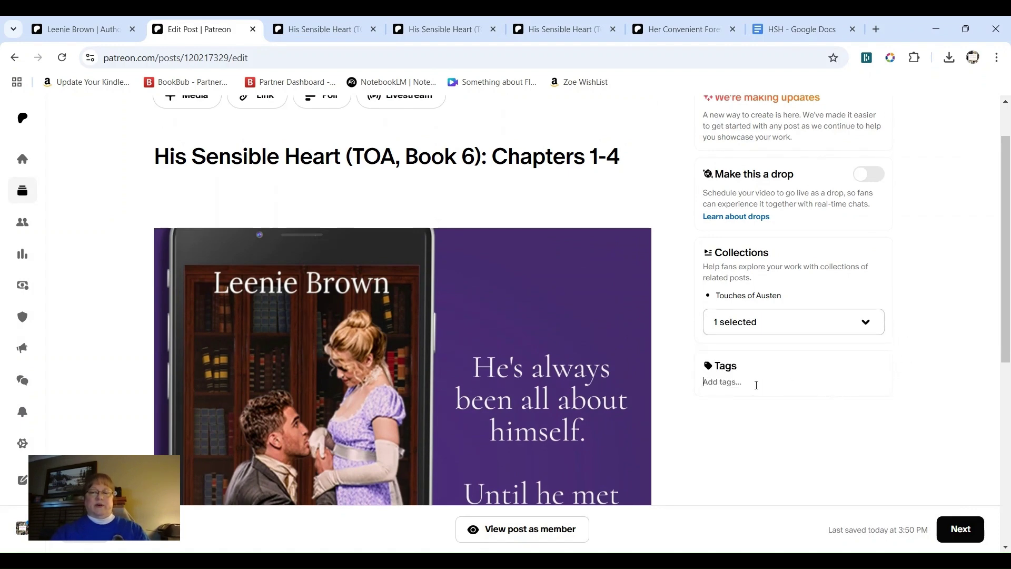
- Add the tags Touches of Austen, His Sensible Heart and Enemies to Lovers to the Chapters 1-4 post
type("to")
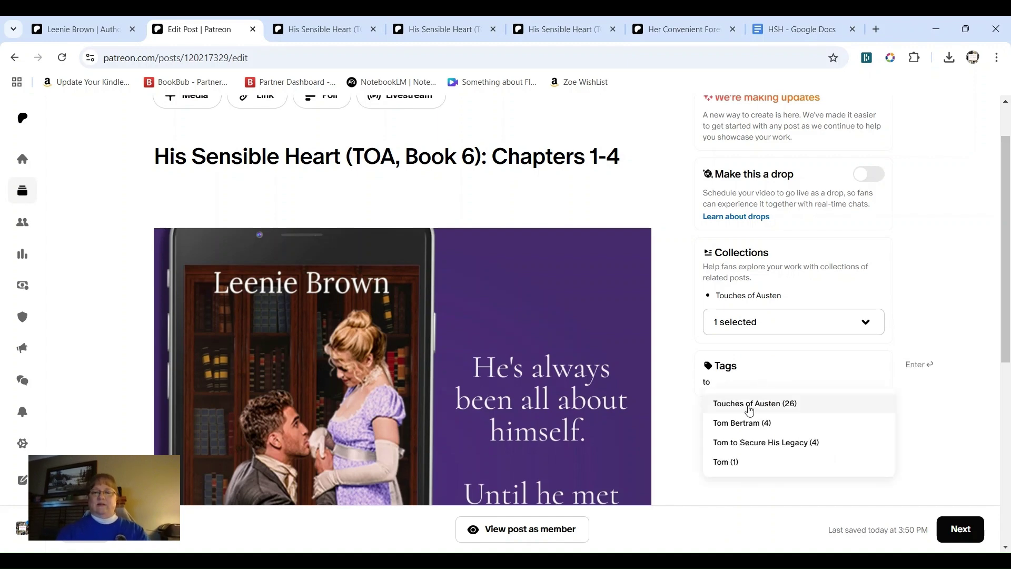
left_click(746, 410)
type("his ")
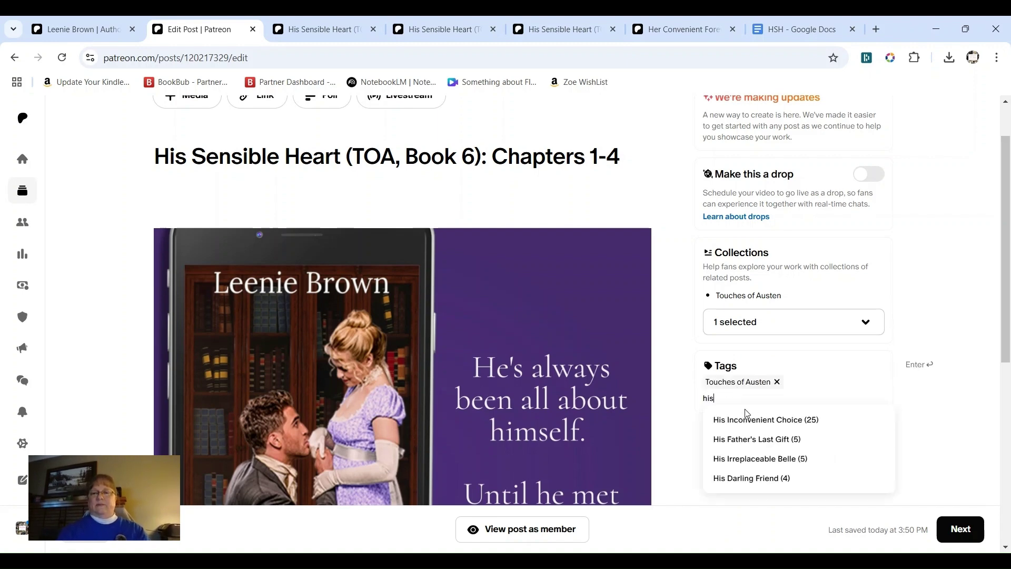
type("s")
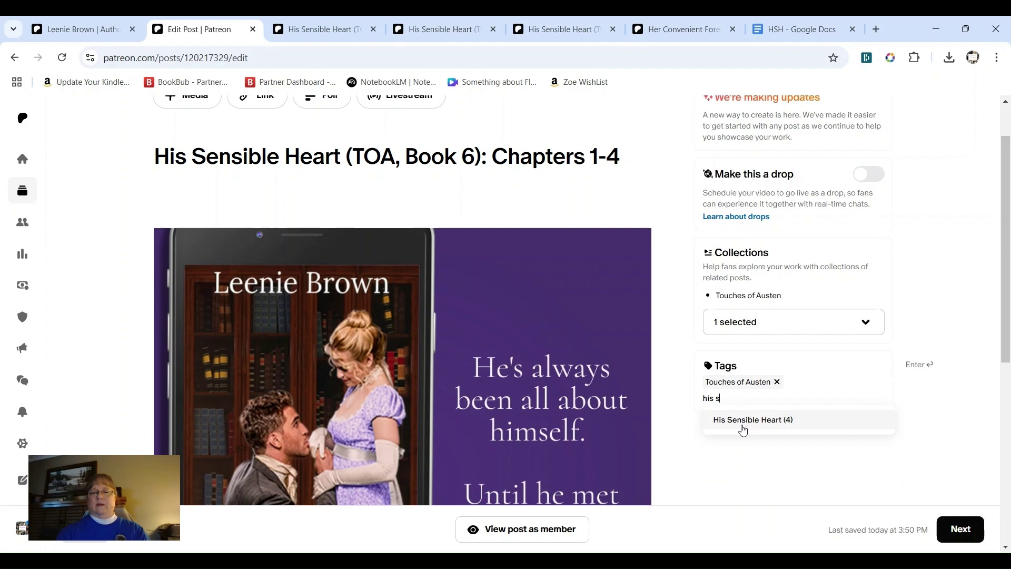
left_click(743, 424)
type("en")
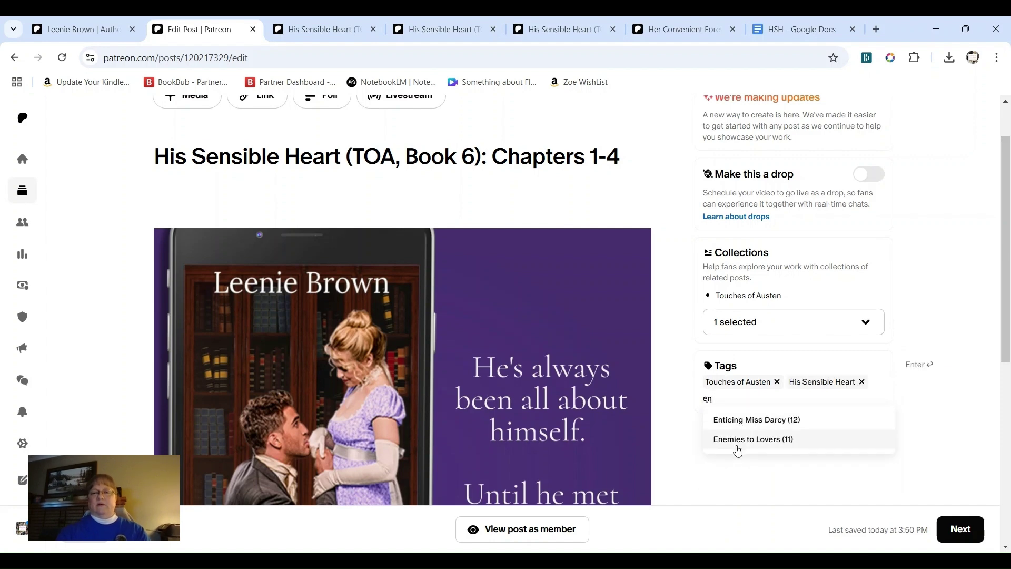
left_click(737, 445)
- Add the tags Redeemed Hero/Heroine, Forced Betrothal and Parental Disapproval to the Chapters 1-4 post
type("re")
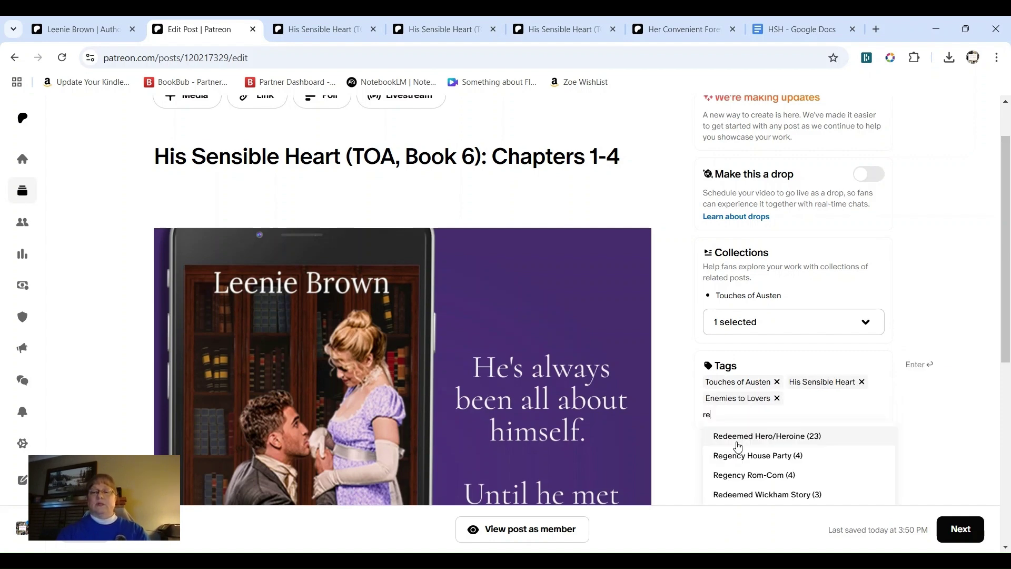
left_click(741, 441)
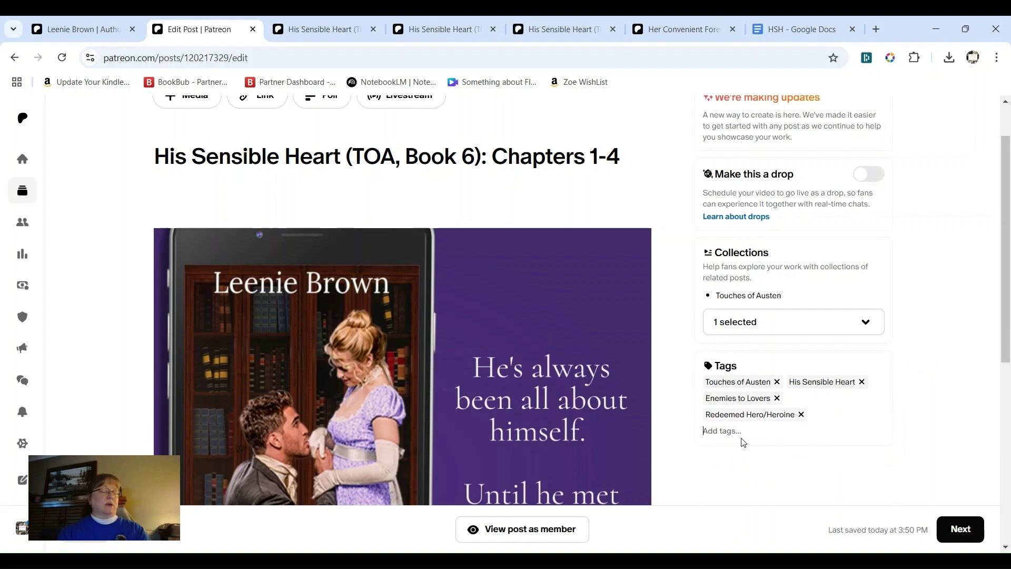
type("f")
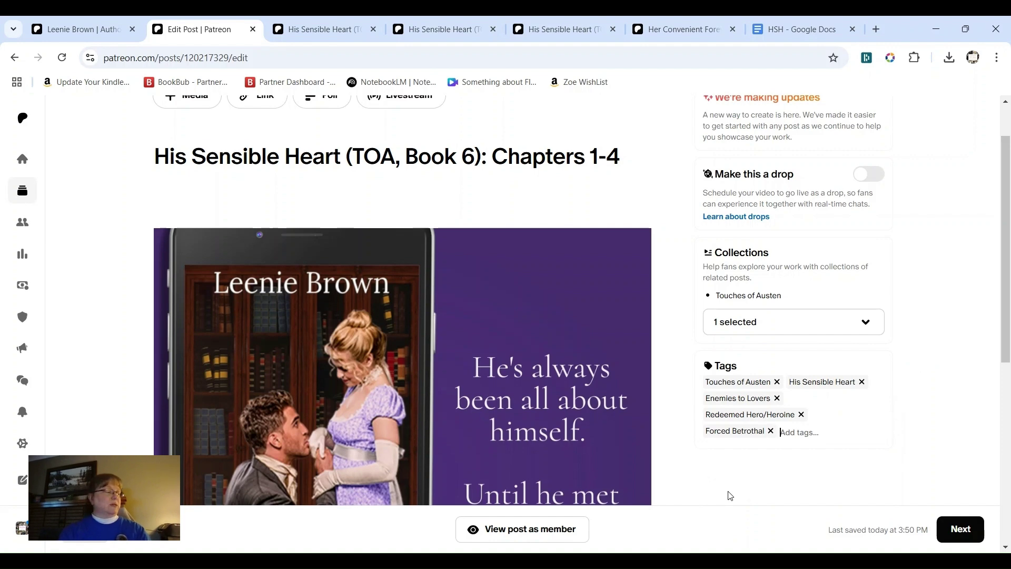
type("P")
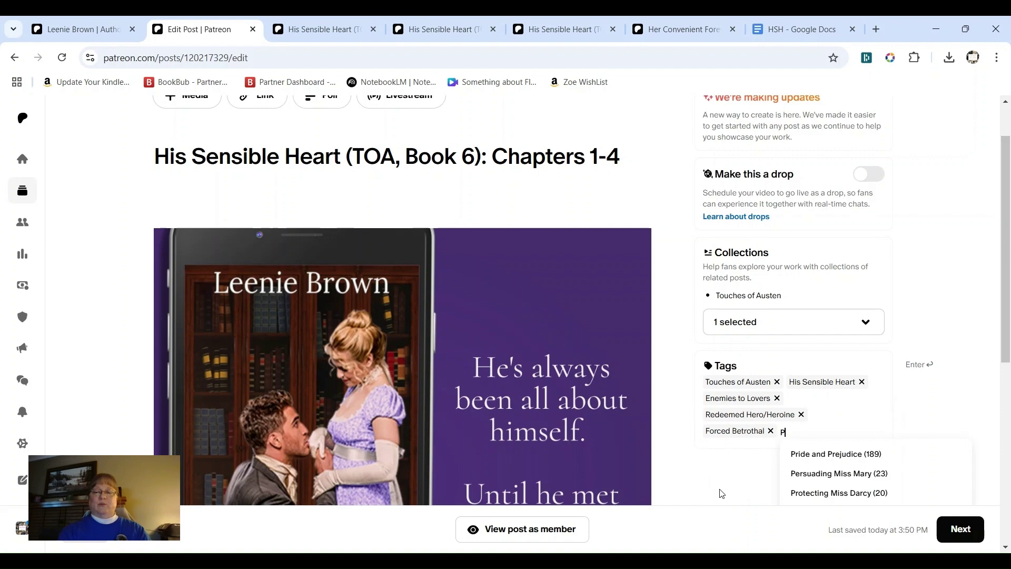
type("a")
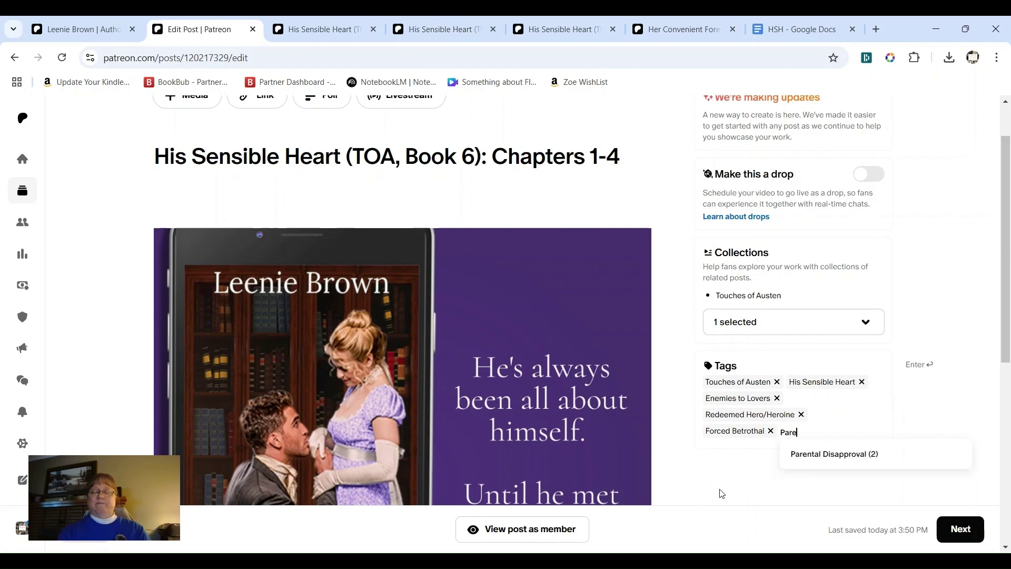
type("re")
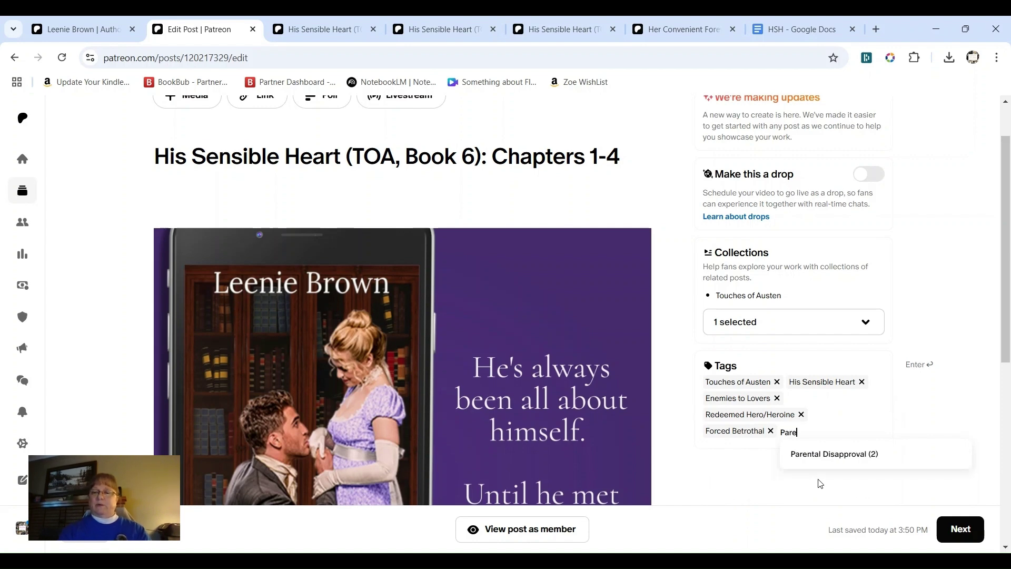
left_click(841, 459)
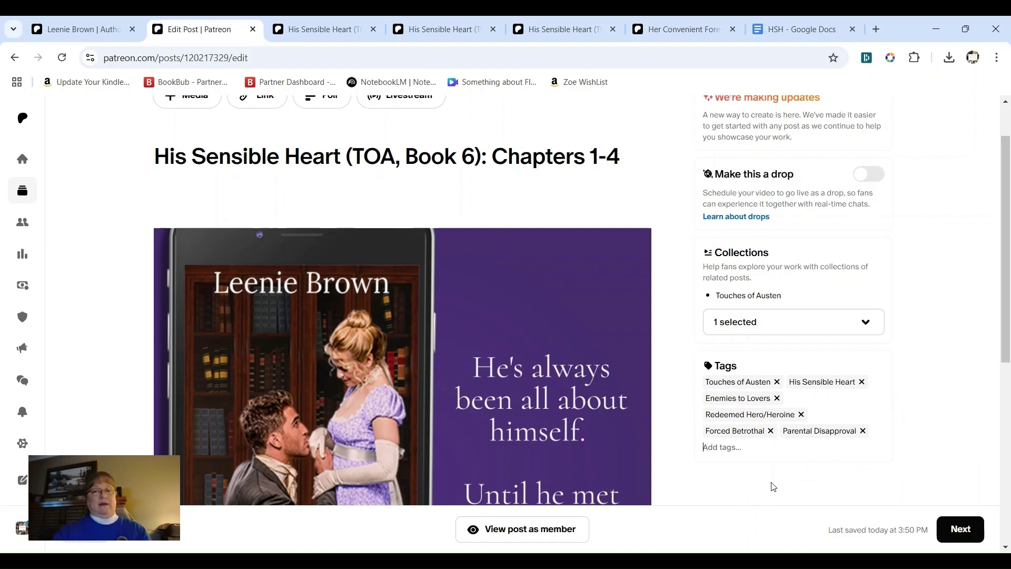
- Place the text cursor below the post's graphic, and in the HSH Google Docs document copy everything from the Chapter 1 heading to Chapter 4's end
scroll(654, 419, "down", 7)
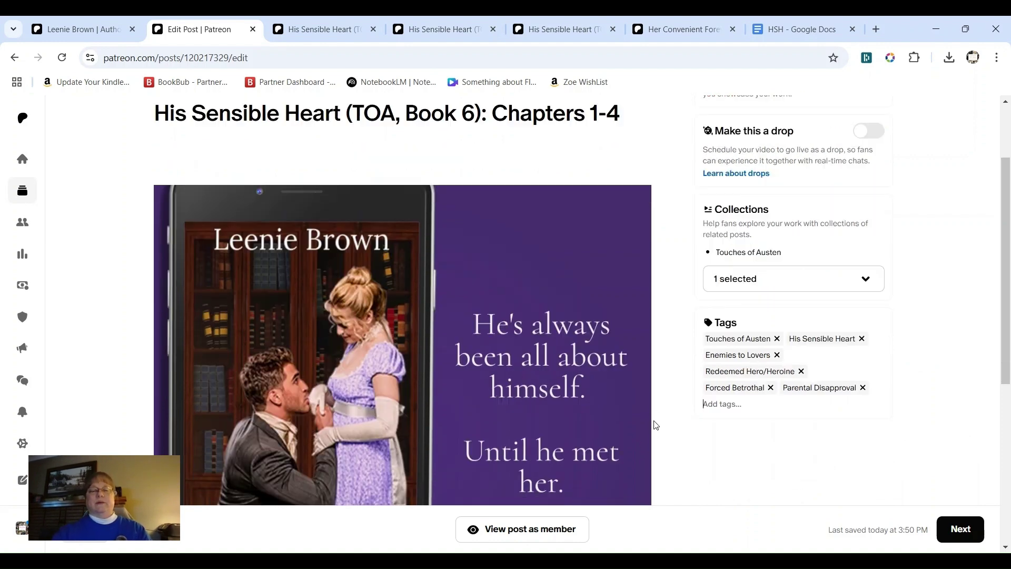
scroll(653, 425, "up", 6)
scroll(653, 428, "down", 5)
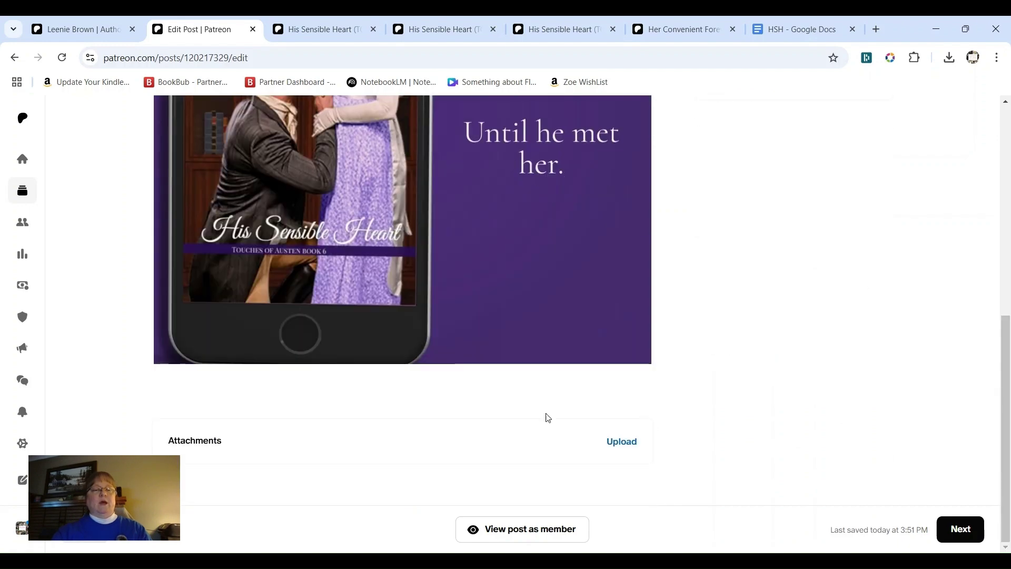
left_click(467, 384)
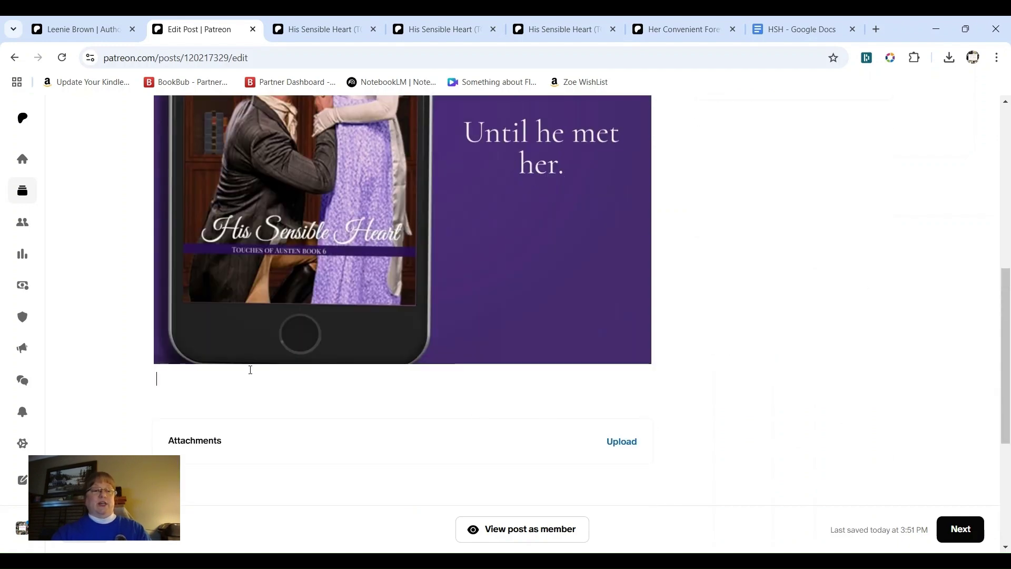
left_click(793, 30)
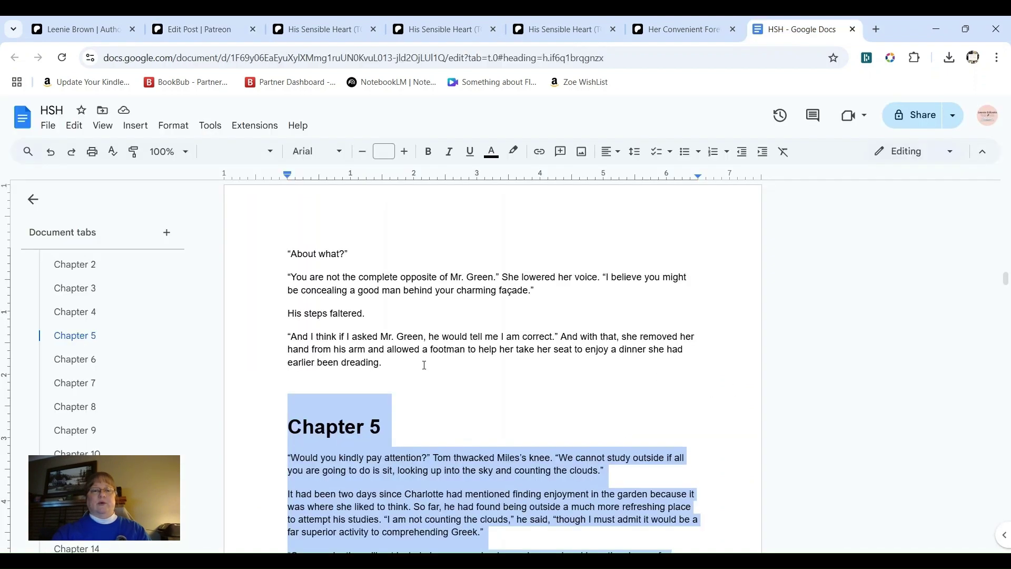
left_click(381, 363)
left_click_drag(383, 362, 390, 278)
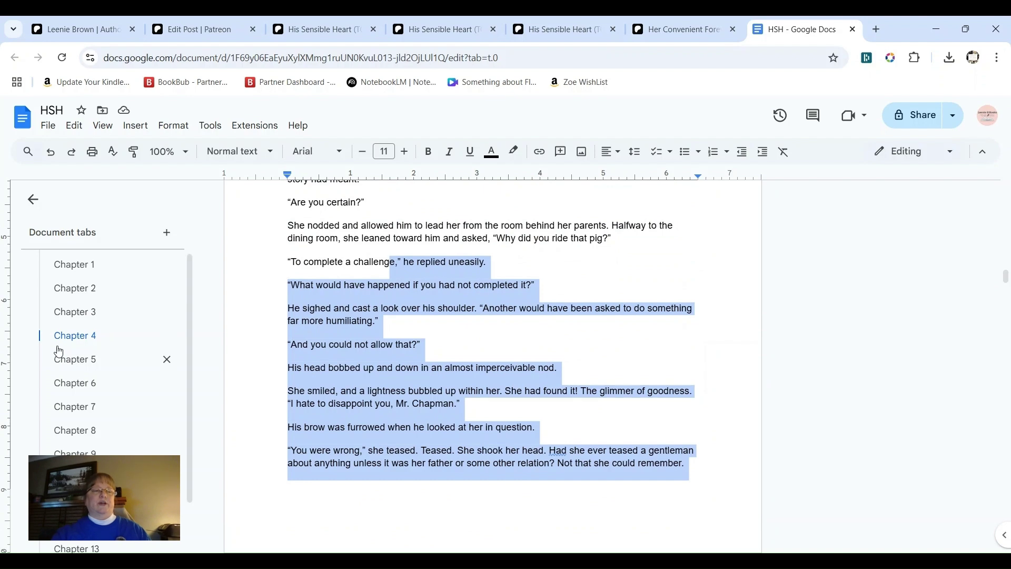
scroll(632, 359, "down", 6)
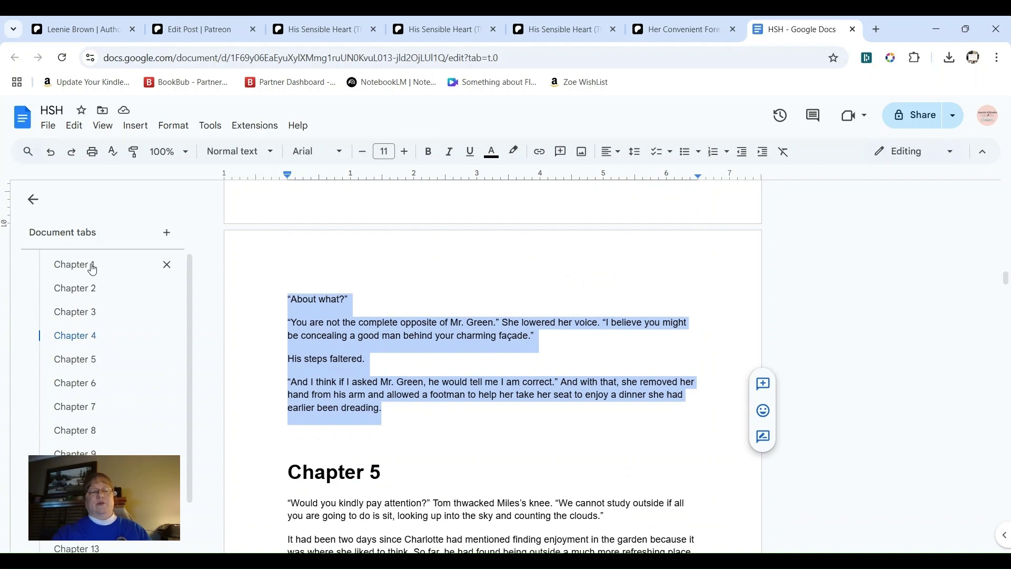
left_click(403, 433)
left_click_drag(394, 412, 239, 155)
left_click_drag(431, 153, 277, 338)
key("ctrl+c")
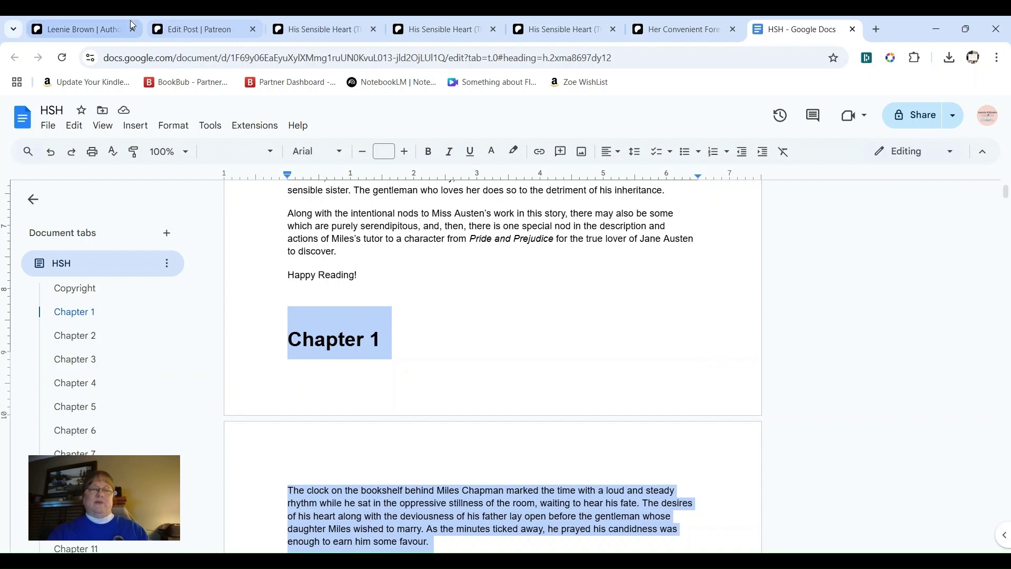
- Return to the Patreon Chapters 1-4 post and paste the copied chapters below the promotional graphic
left_click(181, 32)
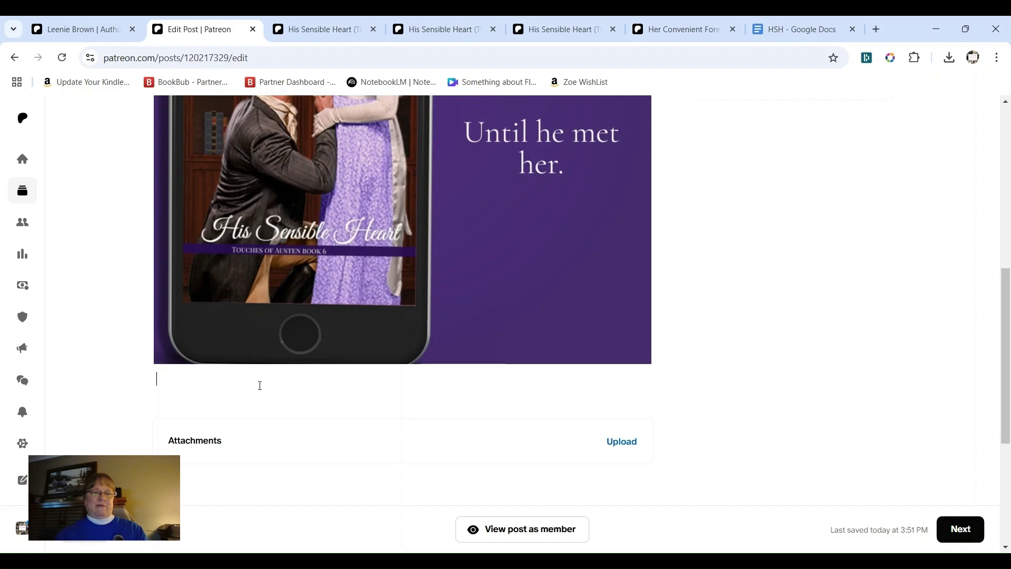
key("ctrl+v")
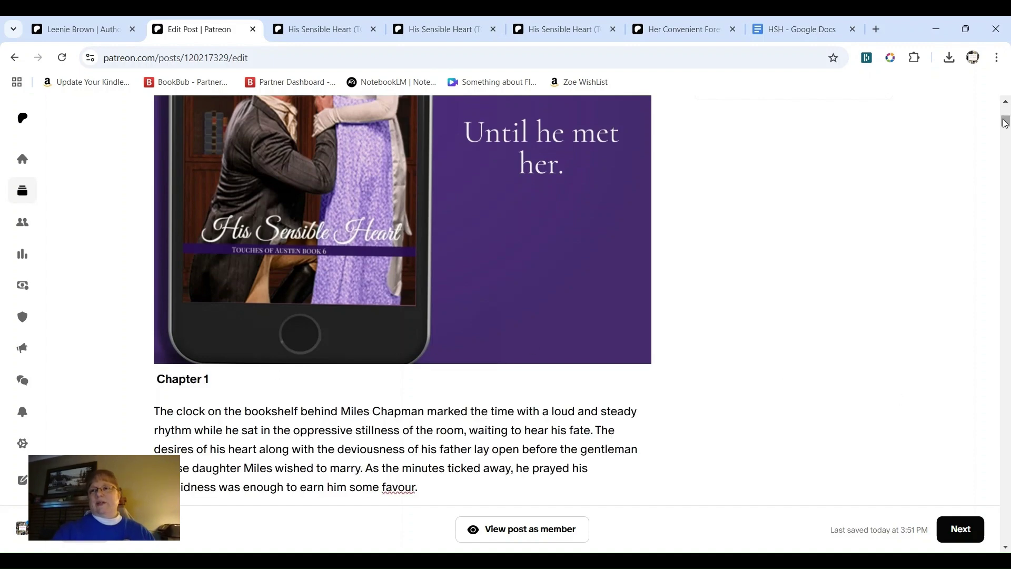
left_click_drag(1006, 121, 975, 550)
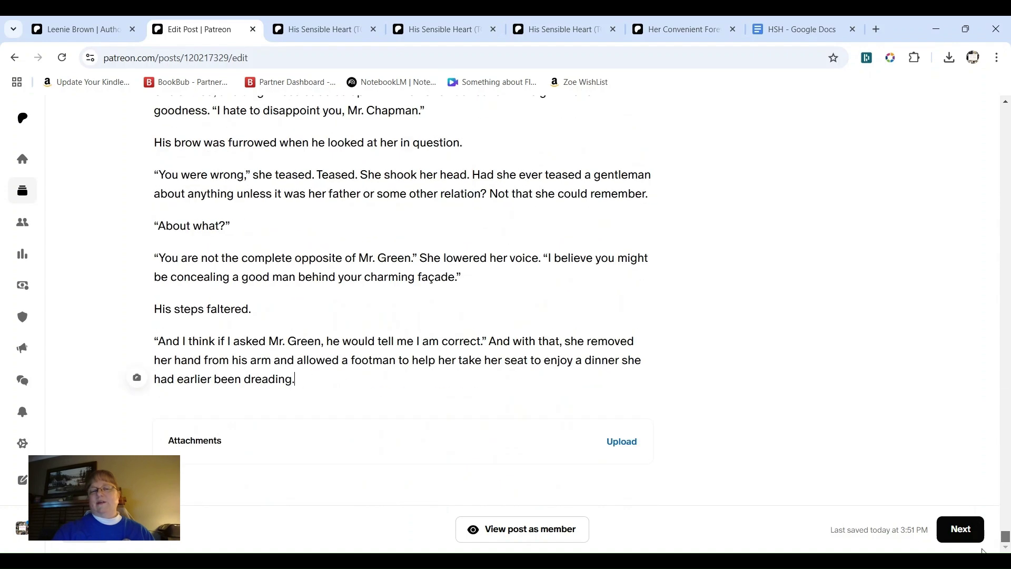
- Below the final paragraph, add a separator line of seven hyphens and the line "Continue Reading Here"
key("Return")
type("-")
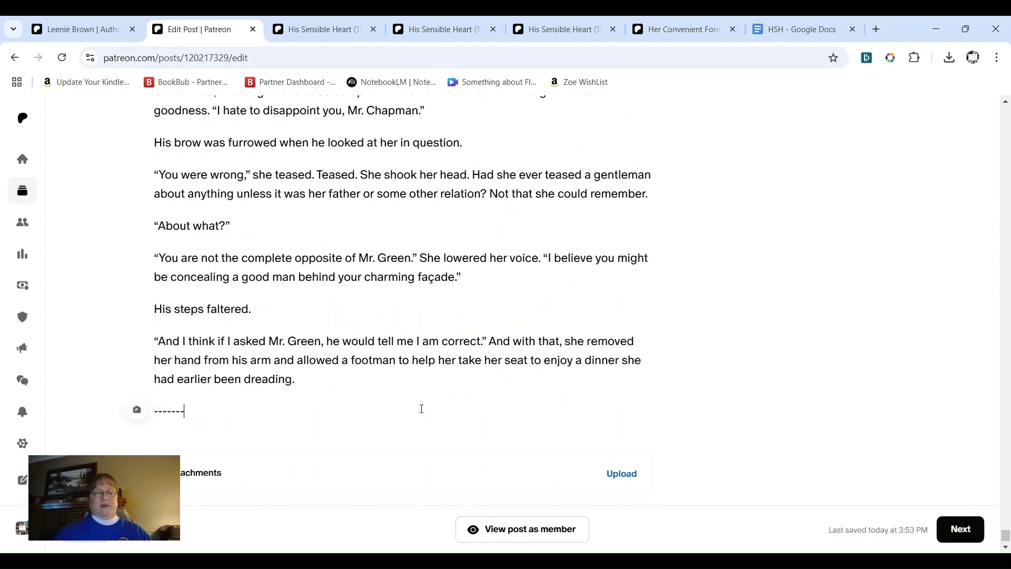
type("------")
key("Return")
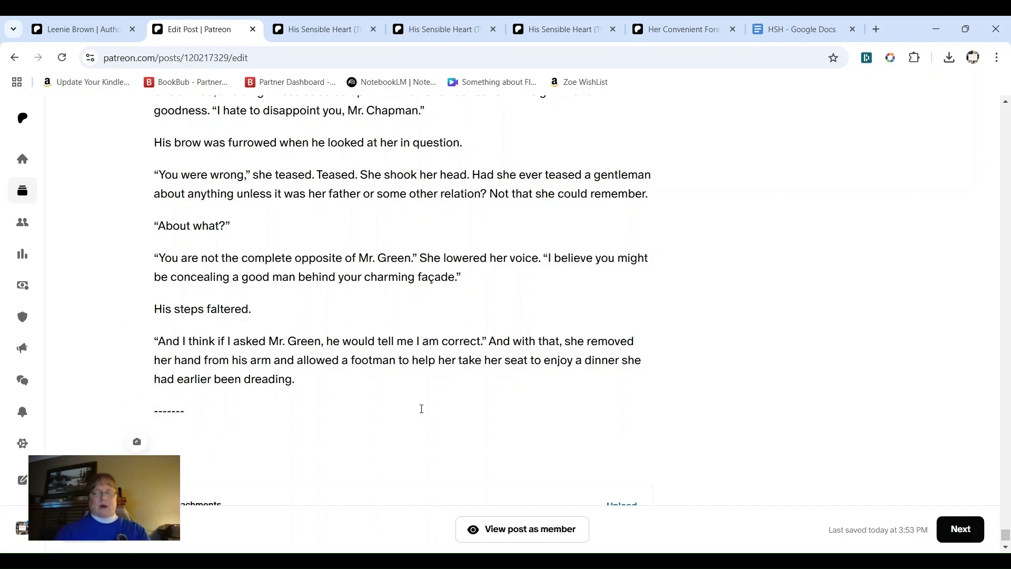
type("Continue")
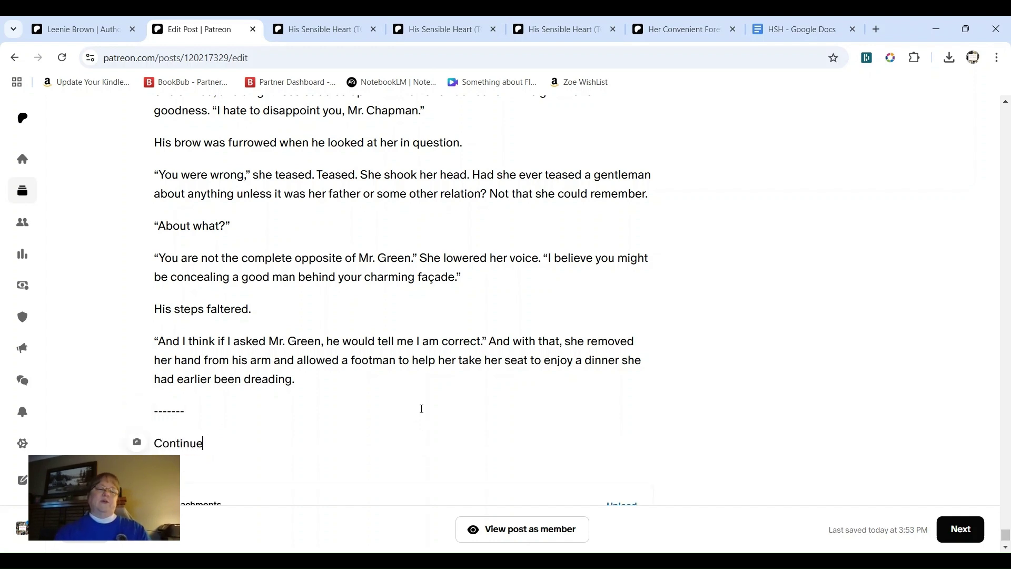
type(" Reading Here")
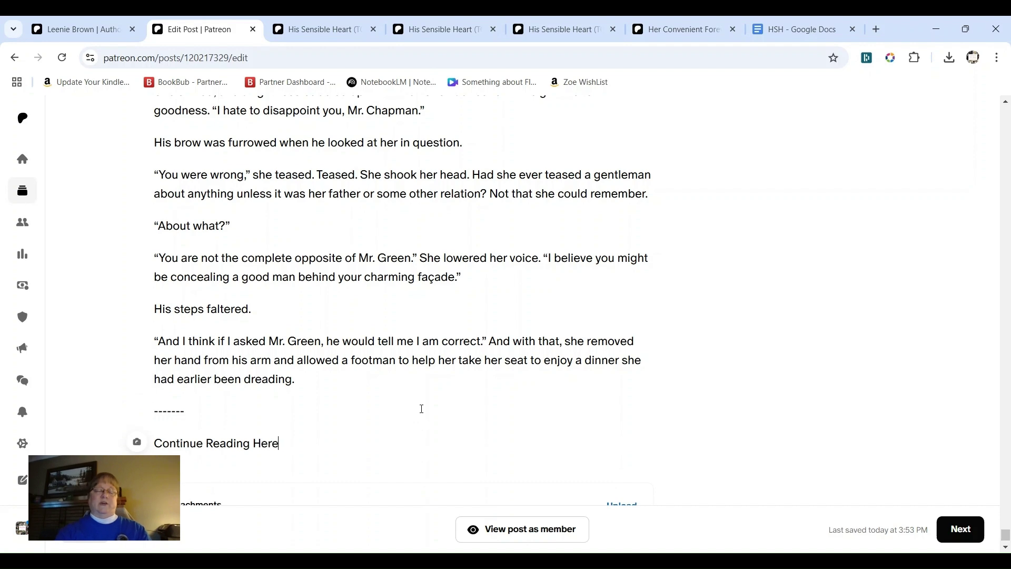
- Copy the web address of the published Chapters 5-8 post and link the text "Continue Reading Here" to it
left_click(311, 29)
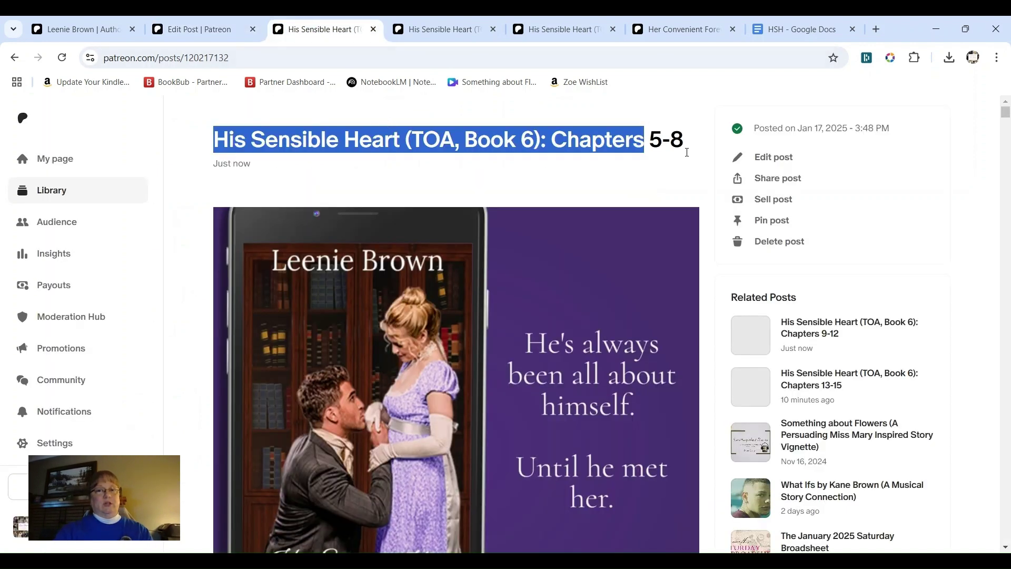
left_click(263, 58)
key("ctrl+c")
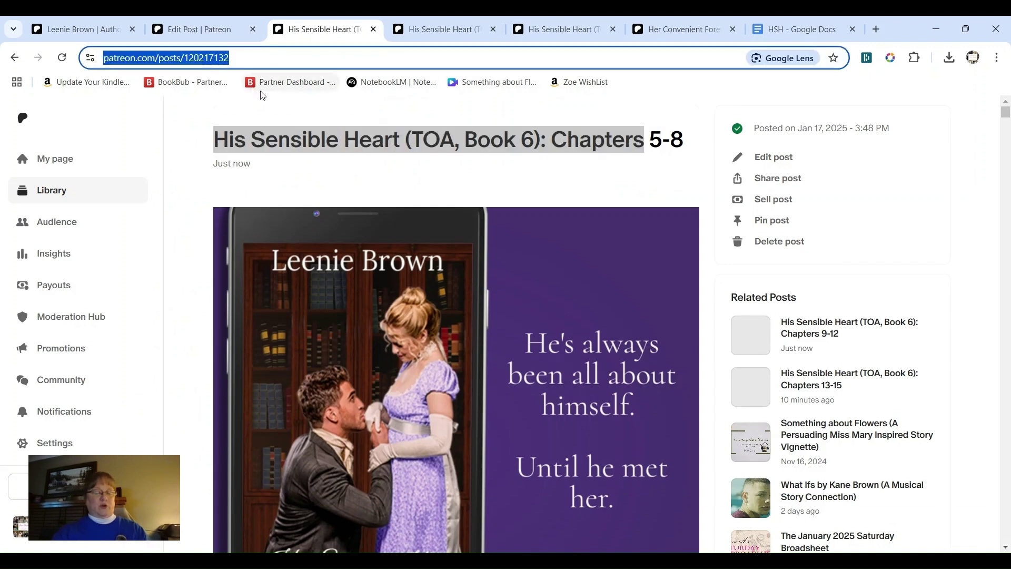
left_click(209, 27)
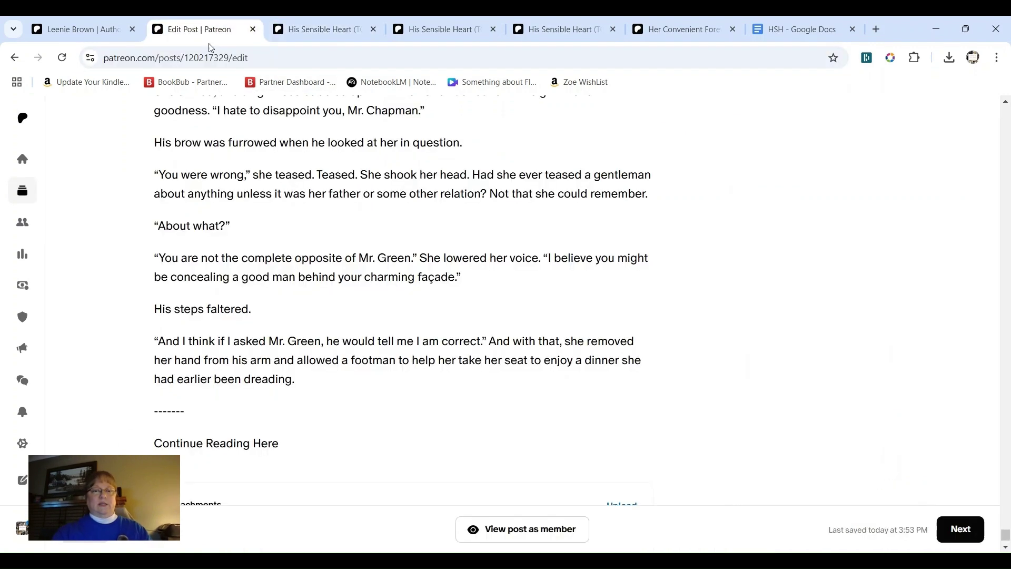
left_click_drag(282, 443, 149, 443)
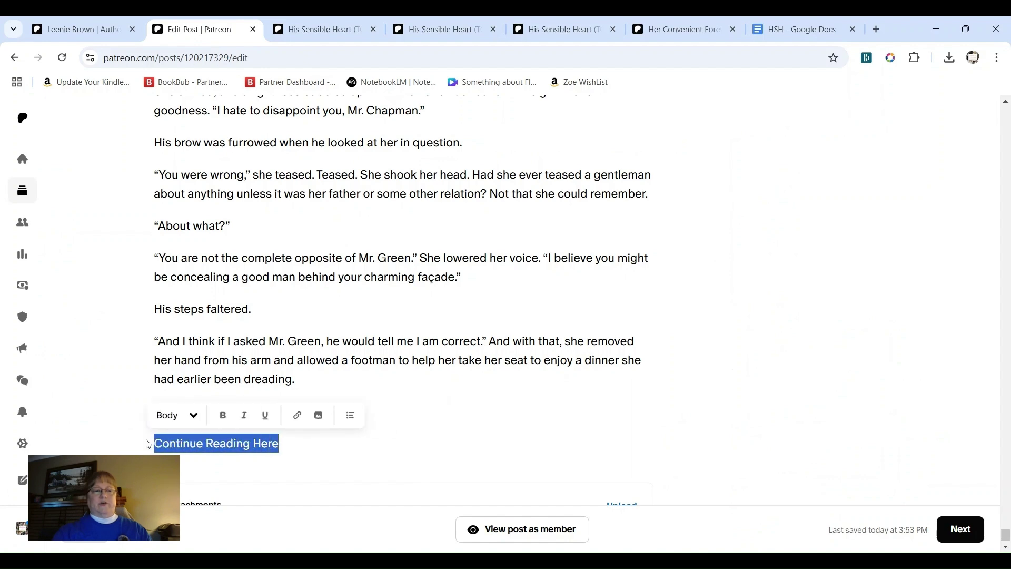
left_click(296, 416)
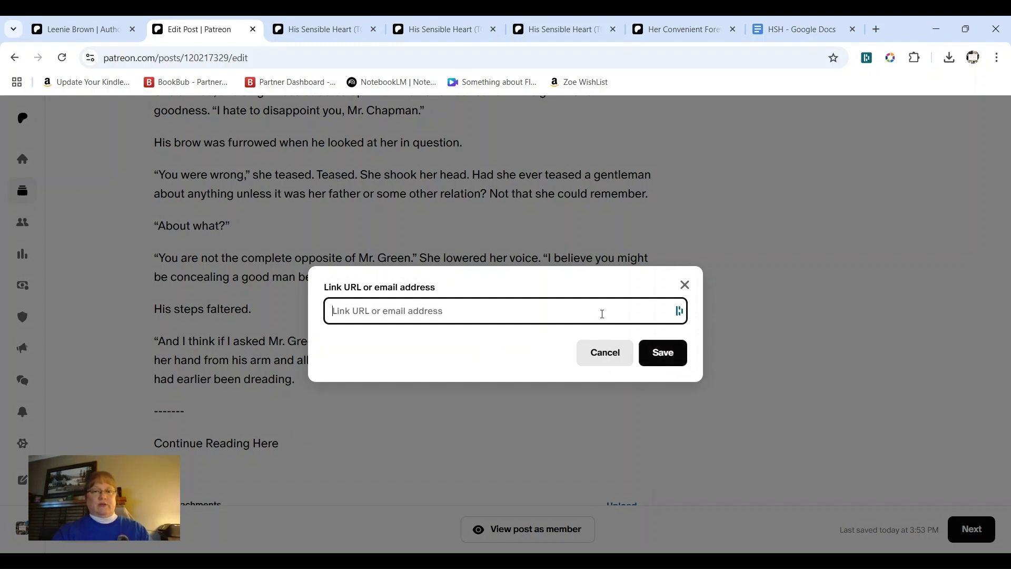
key("ctrl+v")
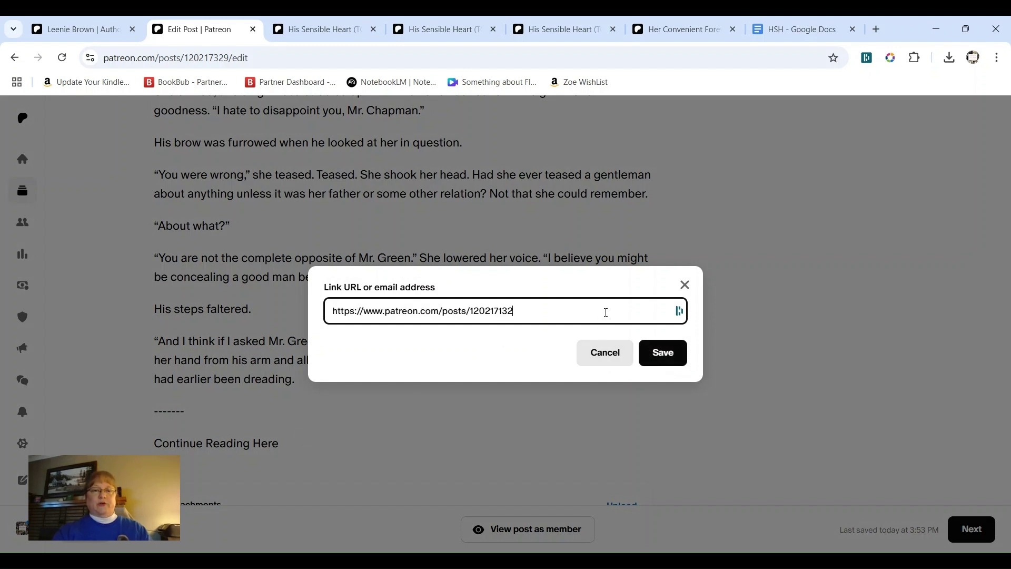
left_click(666, 358)
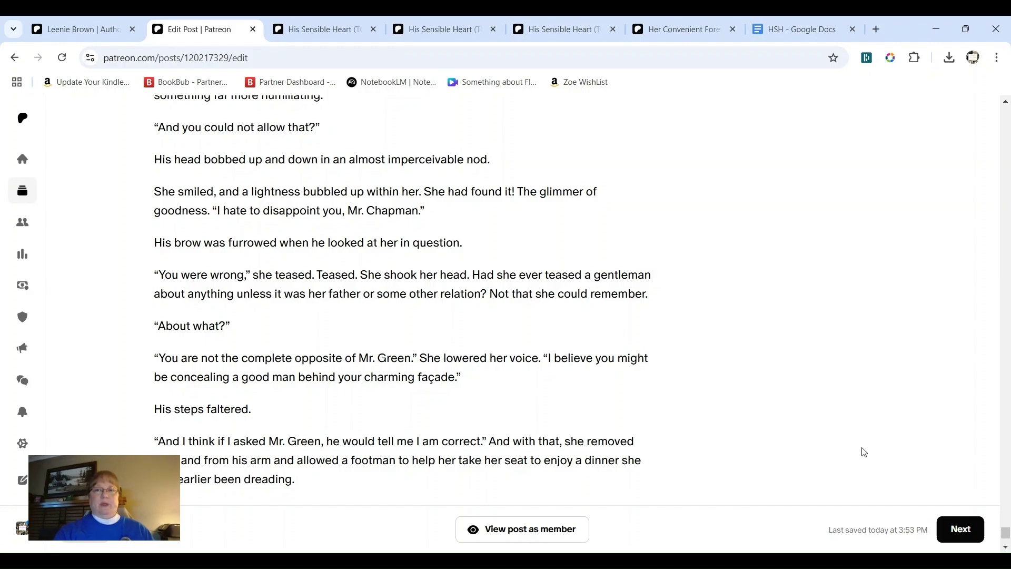
- Copy the three introductory paragraphs from the Her Convenient Forever Chapters 1-4 post and paste them above the promotional graphic in the His Sensible Heart draft
left_click_drag(1005, 533, 1006, 109)
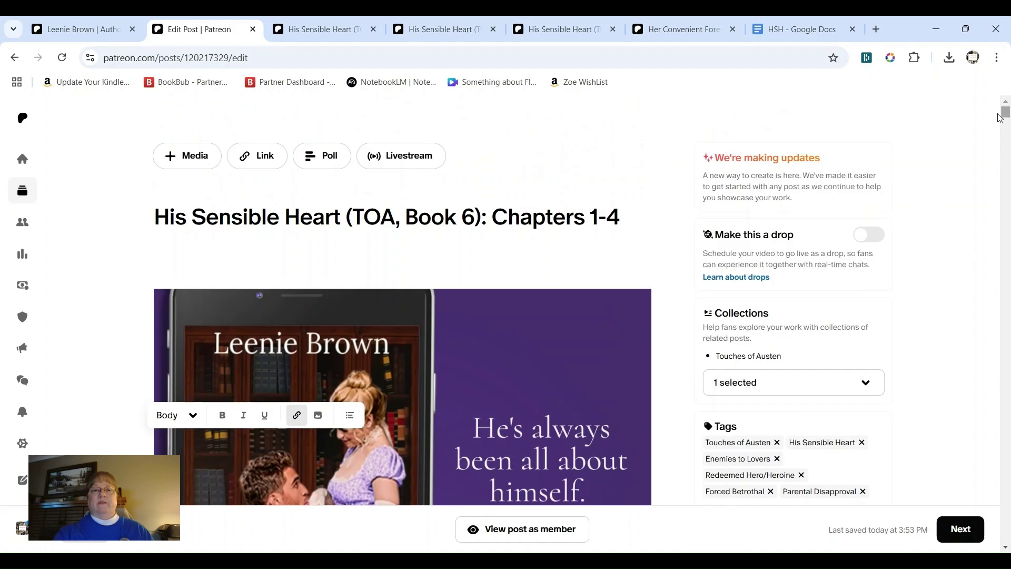
left_click(361, 262)
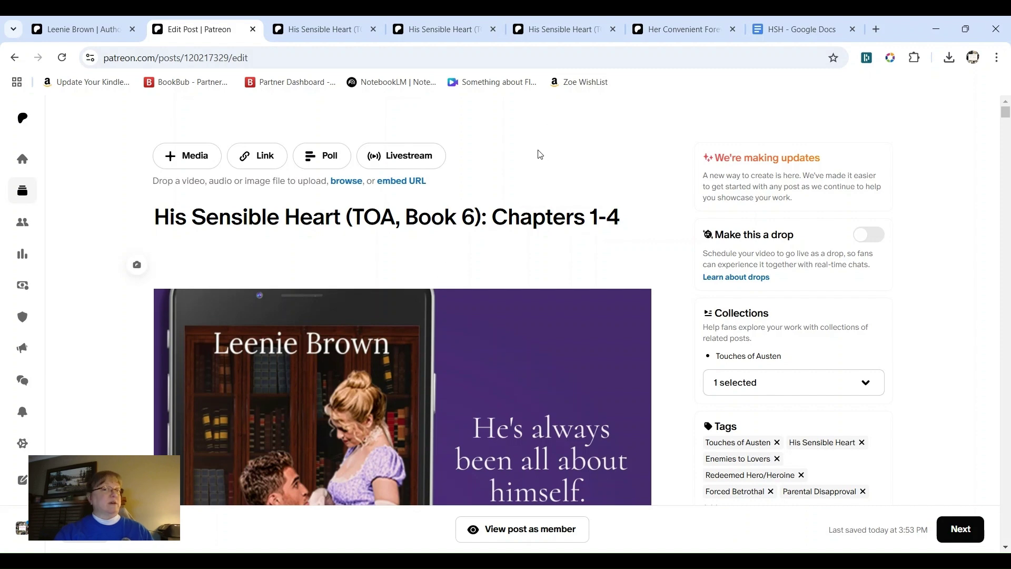
left_click(684, 28)
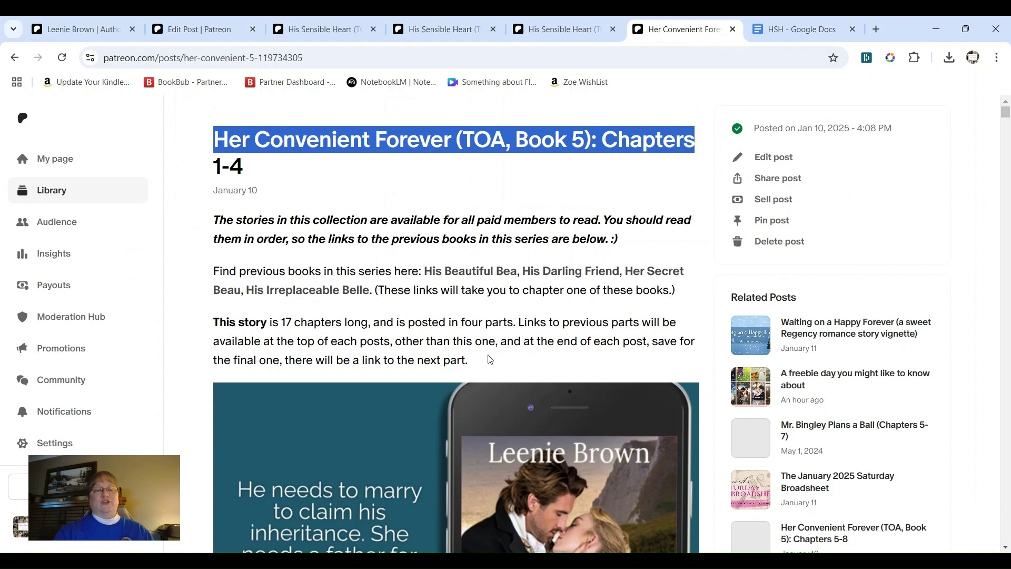
left_click_drag(469, 360, 211, 207)
key("ctrl+c")
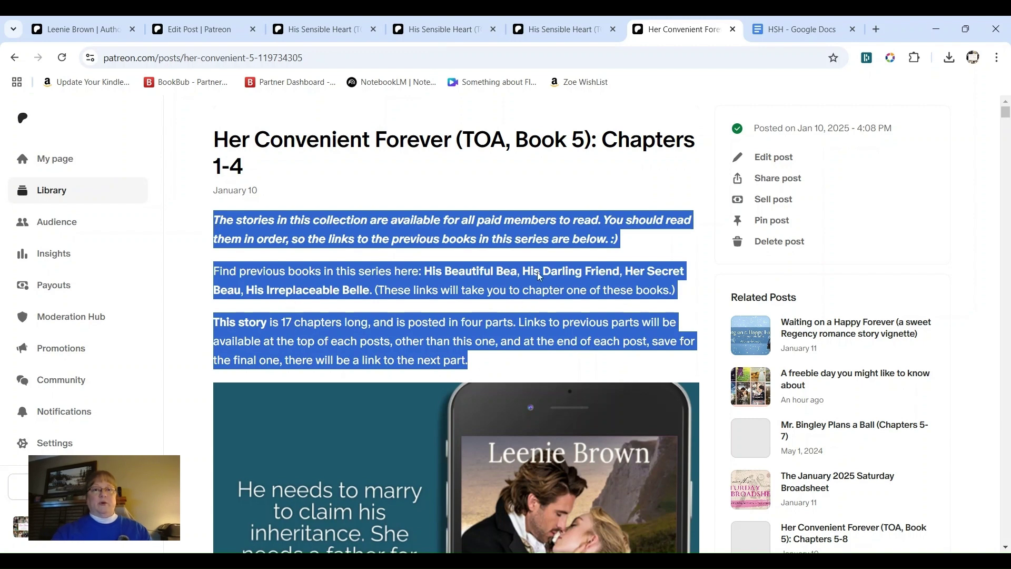
left_click(210, 38)
left_click(266, 263)
key("ctrl+v")
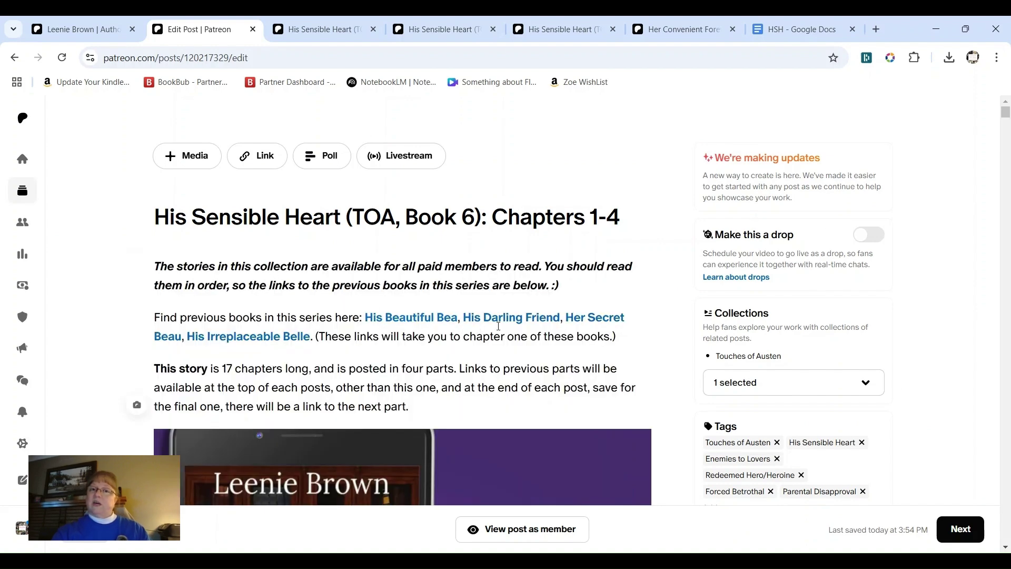
- Change the chapter count in the pasted "This story" paragraph to 15
left_click(233, 369)
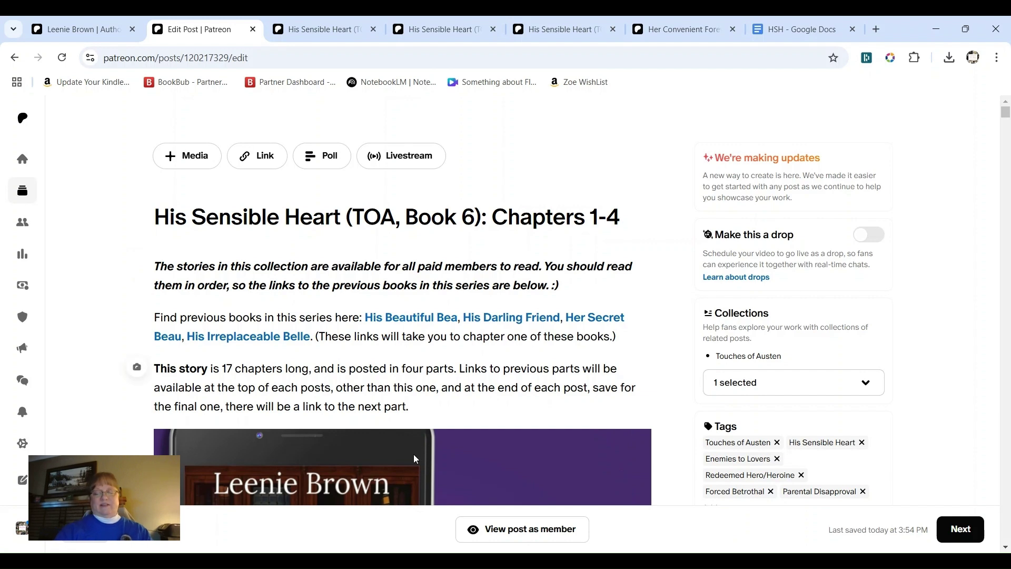
key("BackSpace")
type("5")
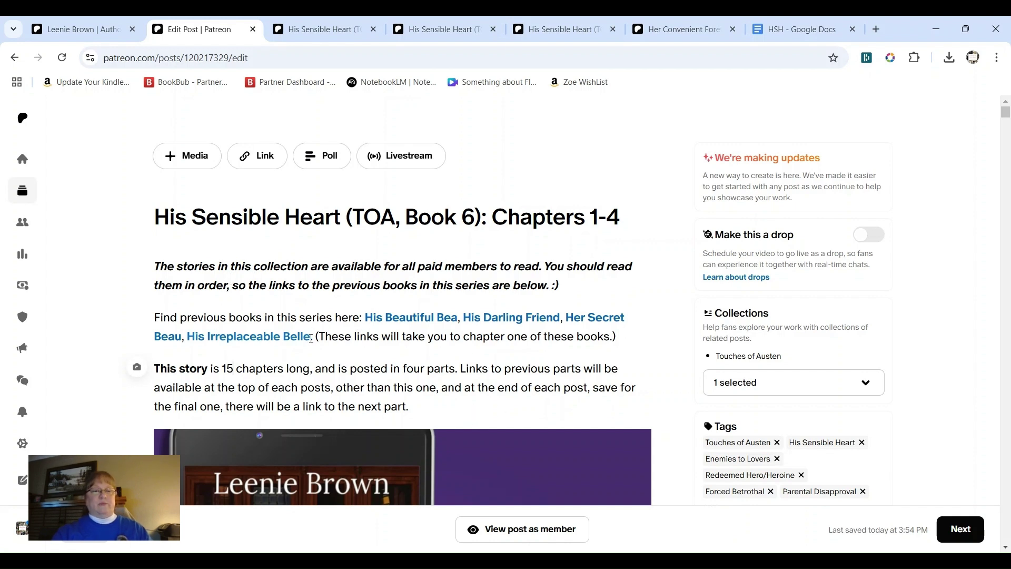
- Add ", Her Convenient Forever" after "His Irreplaceable Belle" in the list of previous books
left_click(311, 338)
type(", ")
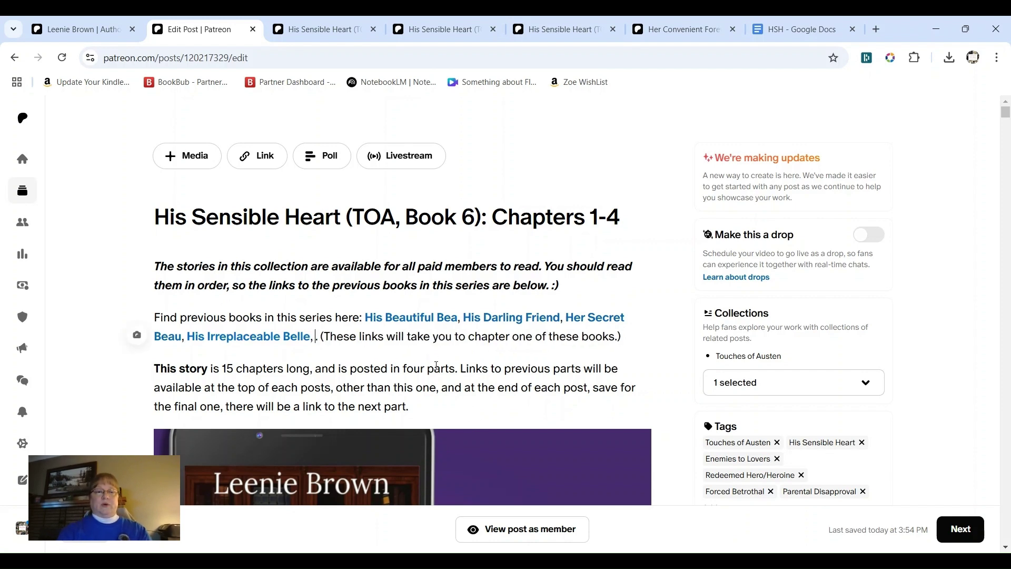
type("Her Con")
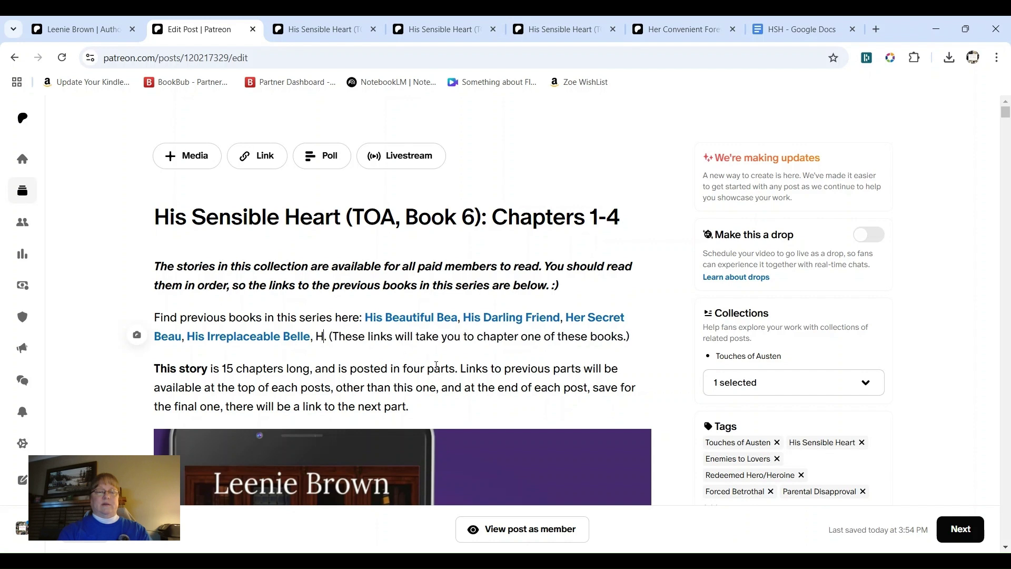
type("venient Fo")
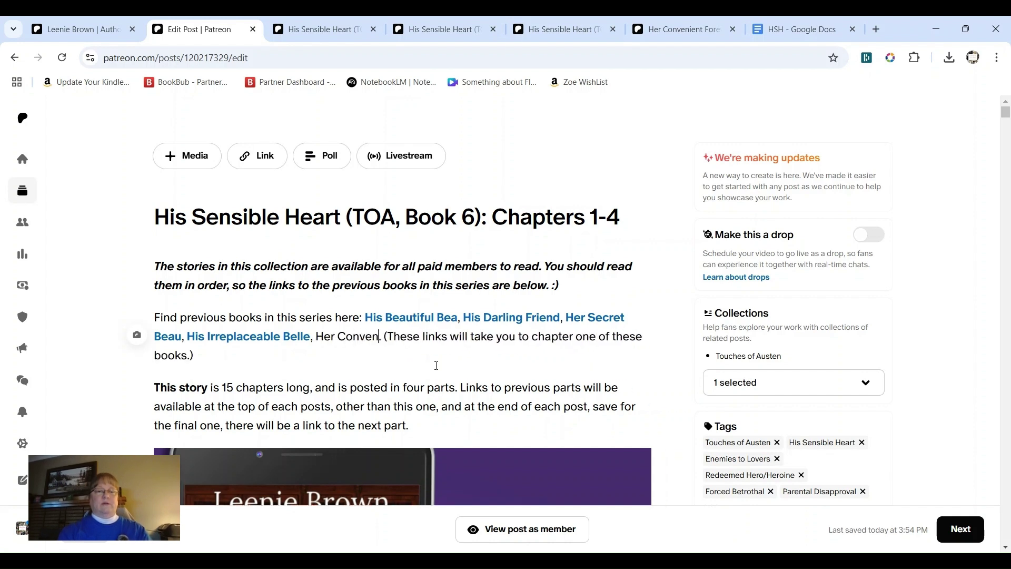
type("rever")
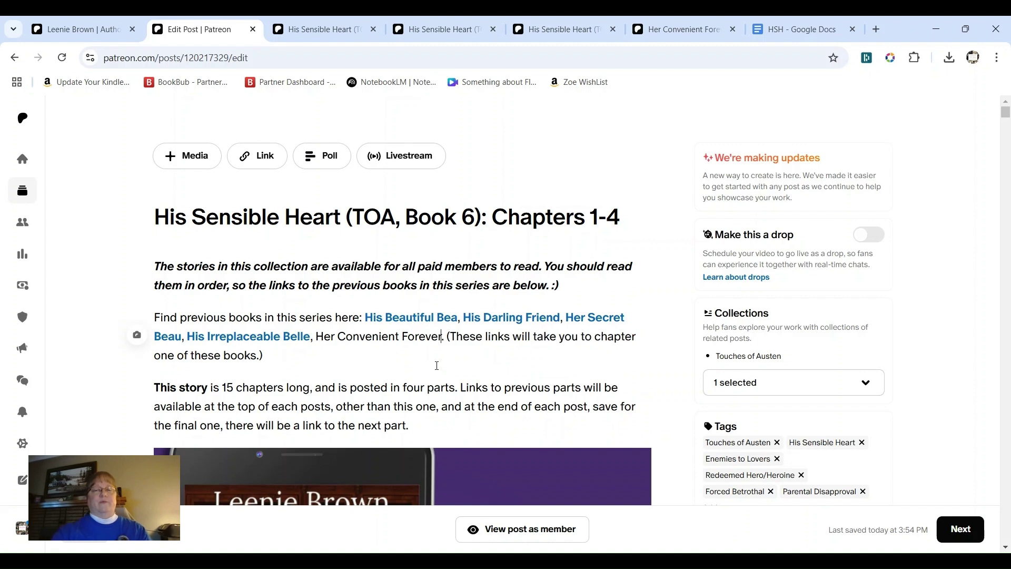
- Copy the web address of the Her Convenient Forever Chapters 1-4 post and link the text "Her Convenient Forever" in the introduction to it
left_click(666, 32)
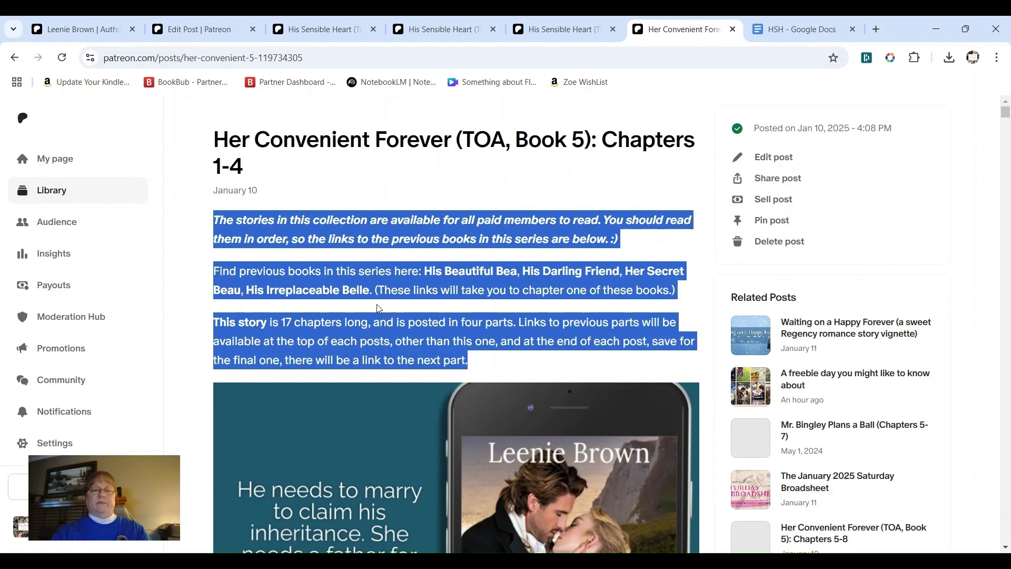
left_click(337, 55)
key("ctrl+c")
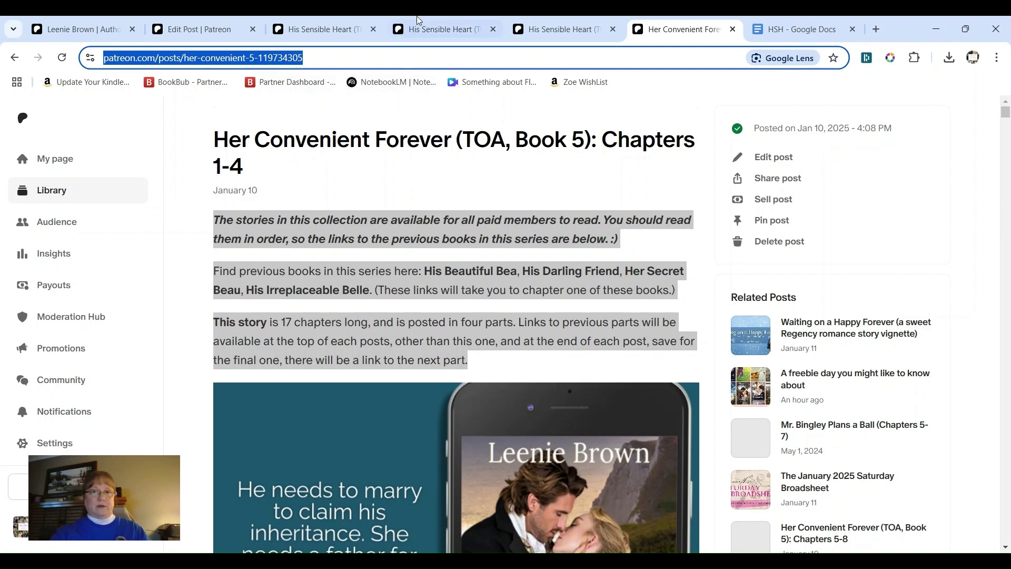
left_click(209, 35)
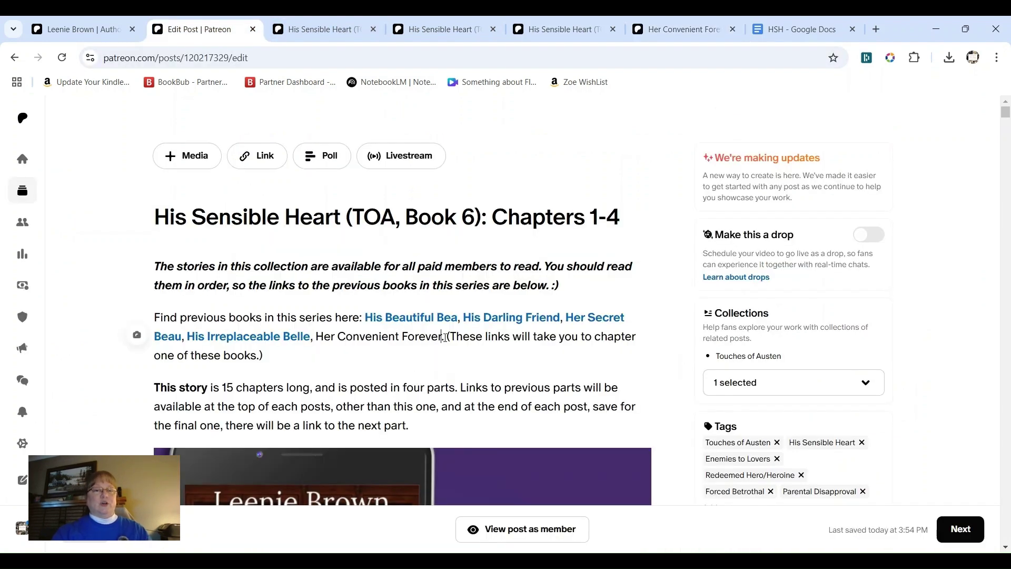
left_click_drag(442, 336, 317, 336)
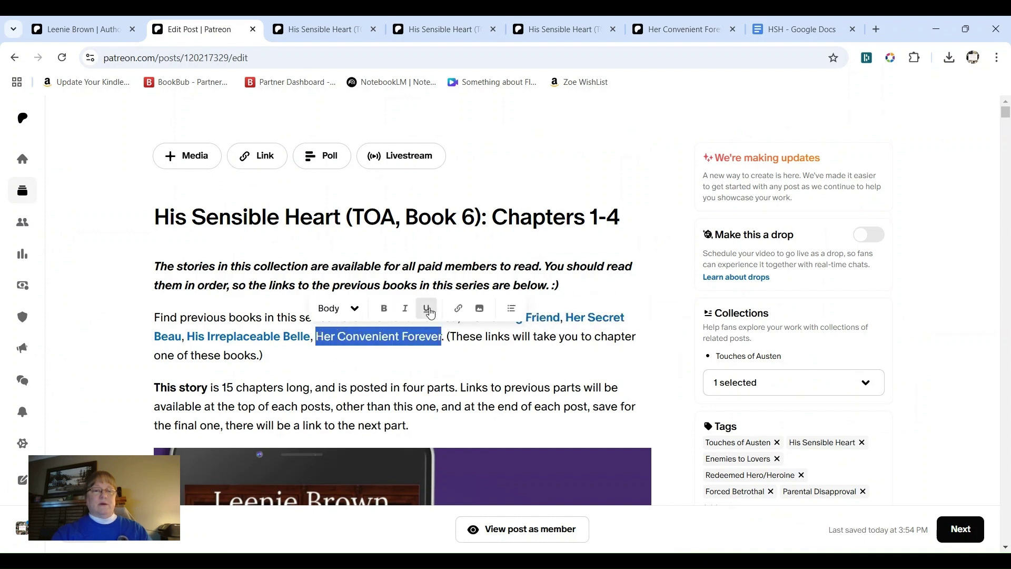
left_click(458, 309)
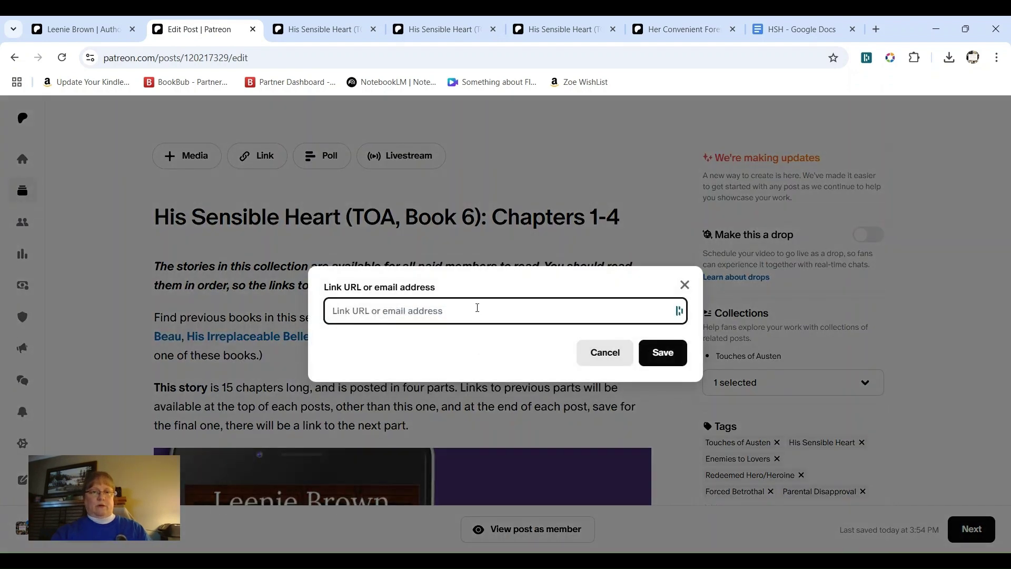
key("ctrl+v")
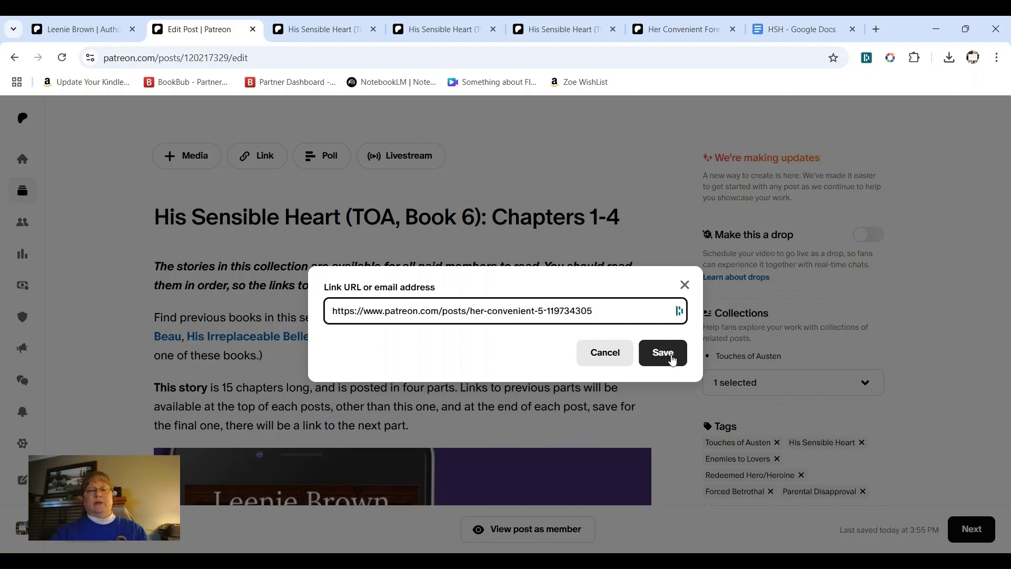
left_click(662, 353)
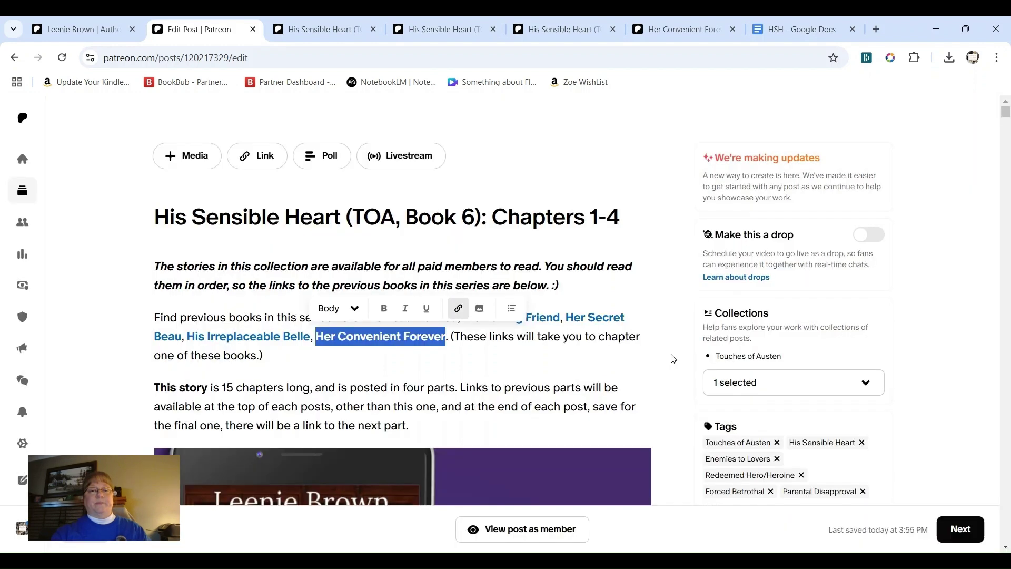
left_click(604, 367)
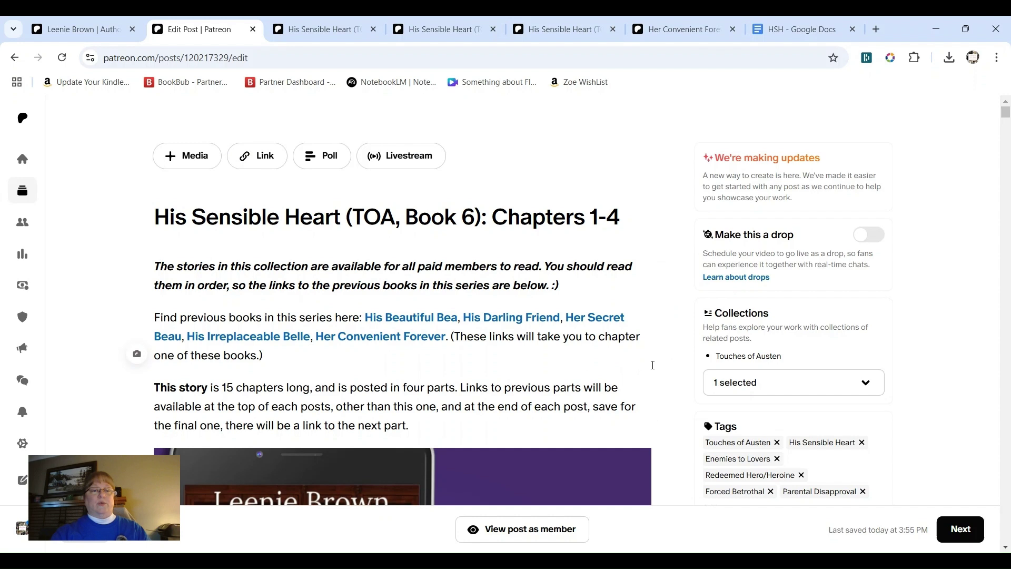
left_click(444, 337)
type(".")
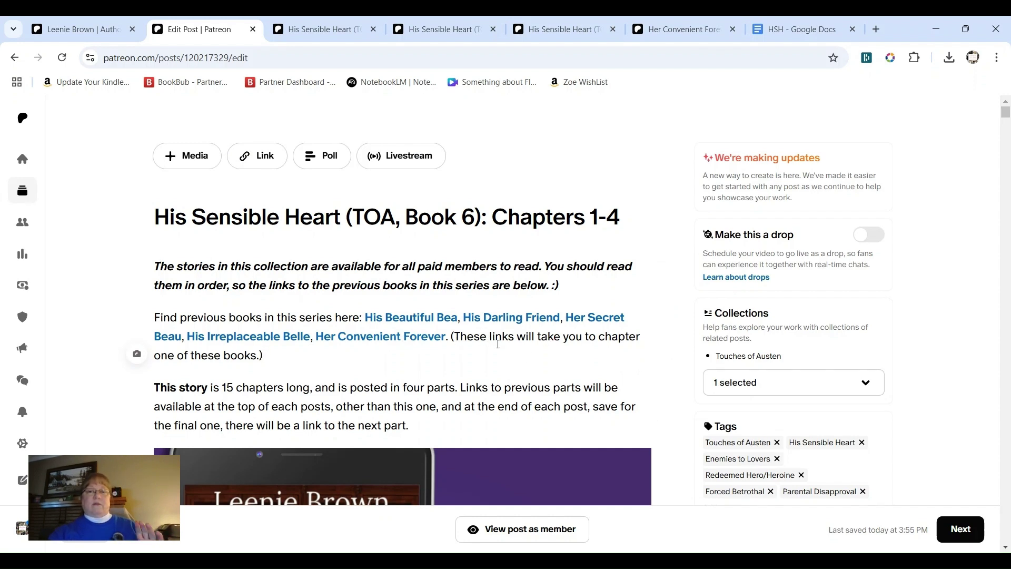
- Review the Chapters 1-4 post's access, preview and notification settings, and publish it for paid members only
scroll(751, 352, "down", 6)
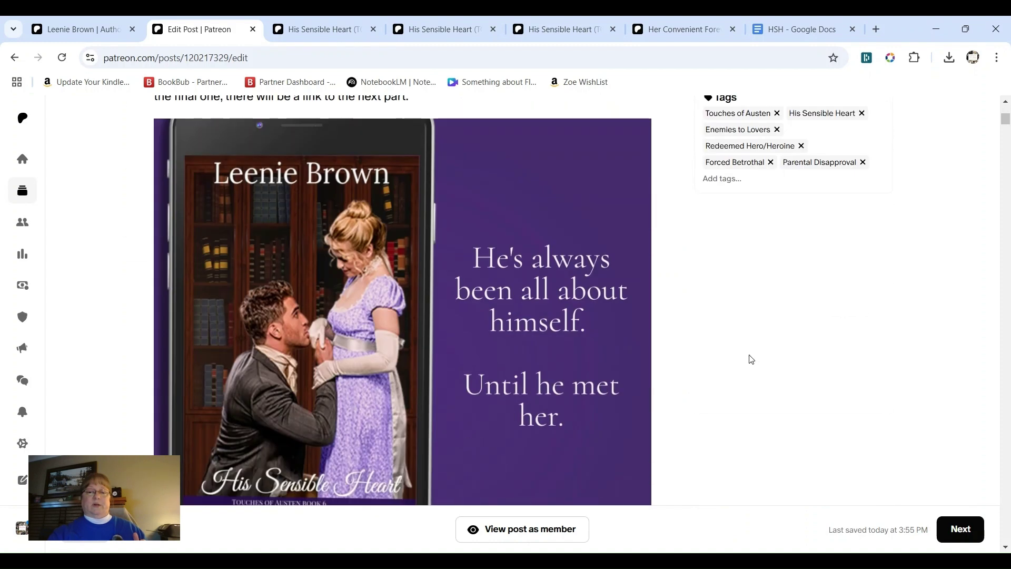
left_click(961, 529)
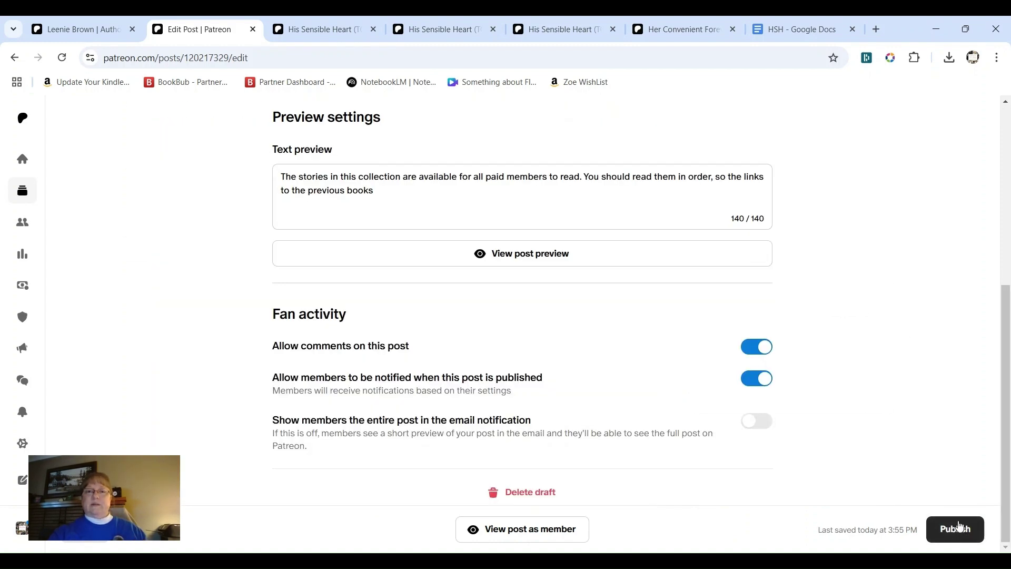
scroll(779, 310, "up", 3)
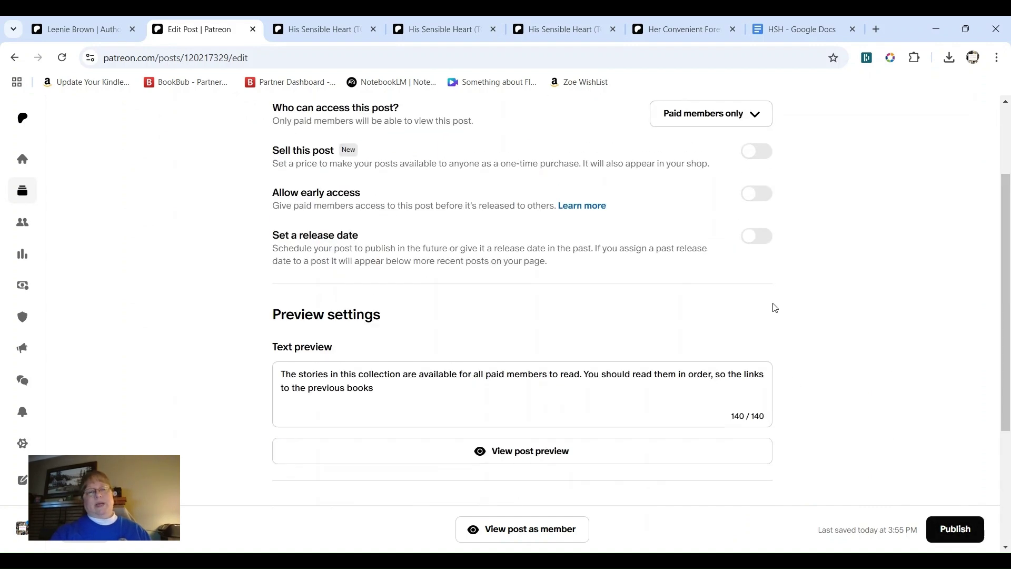
scroll(799, 429, "down", 4)
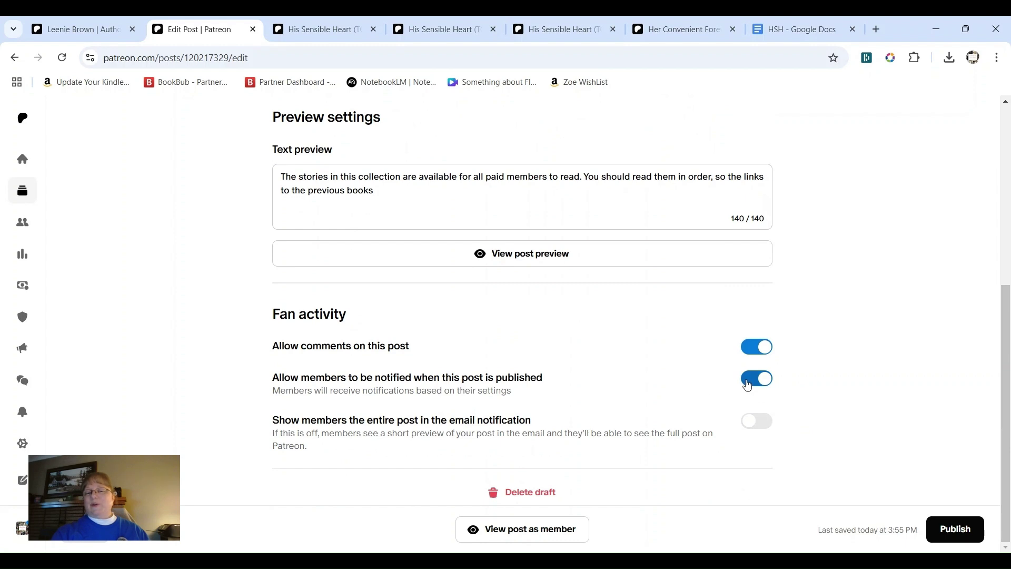
left_click(955, 530)
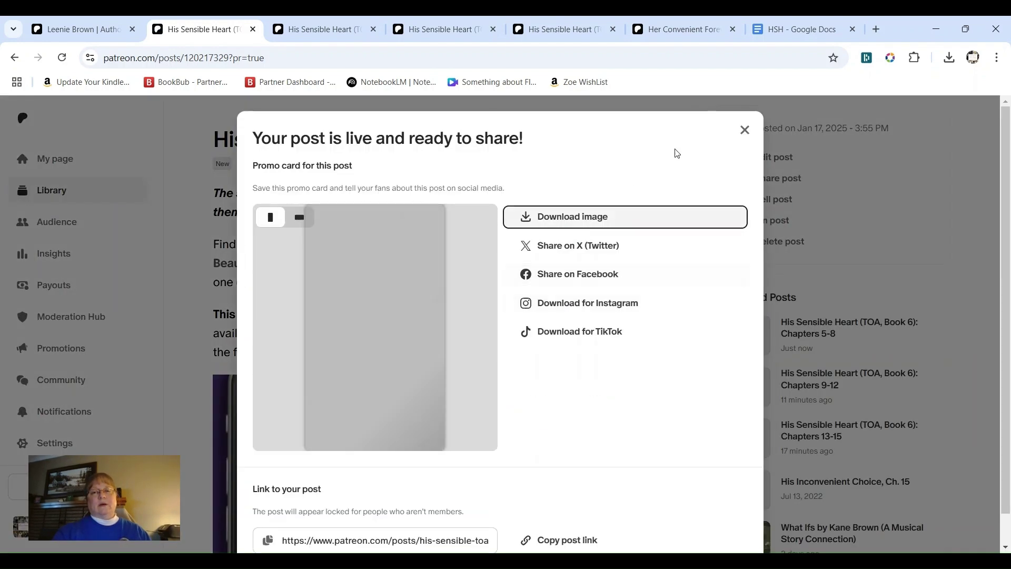
- Dismiss the sharing dialog, reload the published Chapters 1-4 post without "?pr=true" in its address, and copy the shortened address
left_click(745, 130)
left_click(274, 59)
left_click(281, 59)
key("Delete")
key("Delete")
key("Delete")
key("Delete")
key("Delete")
key("Delete")
key("Delete")
key("Delete")
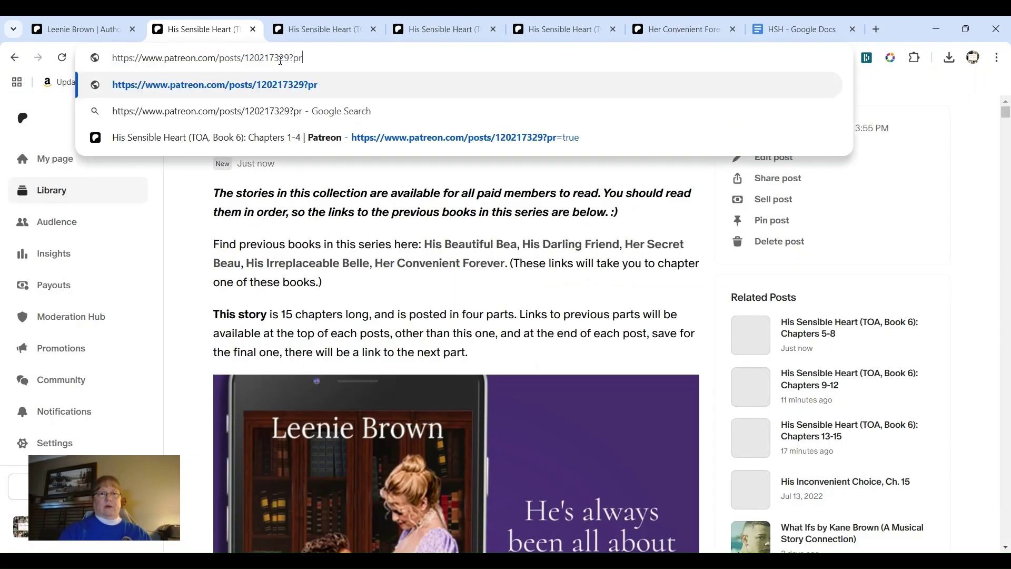
key("Return")
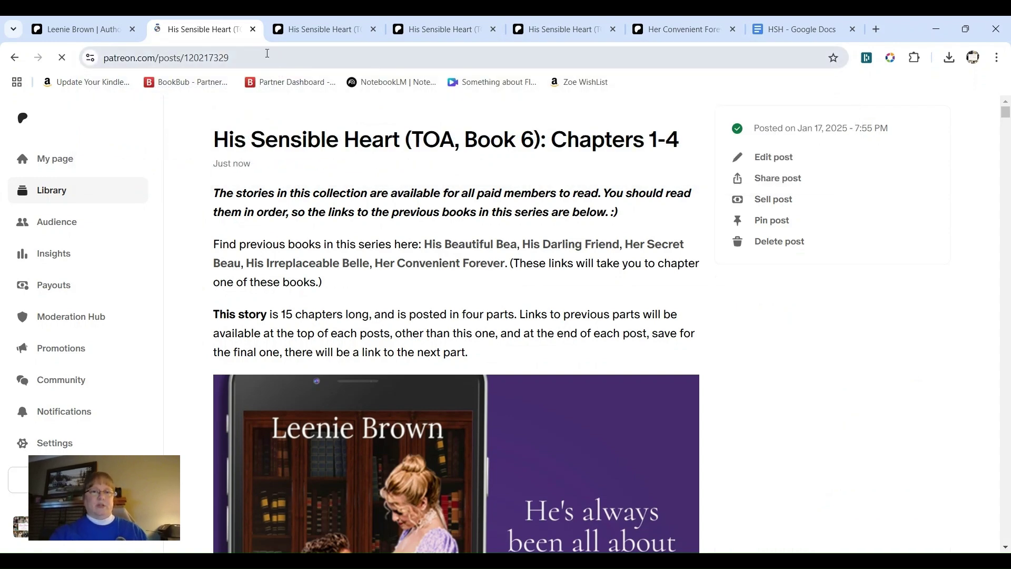
left_click(261, 58)
key("ctrl+c")
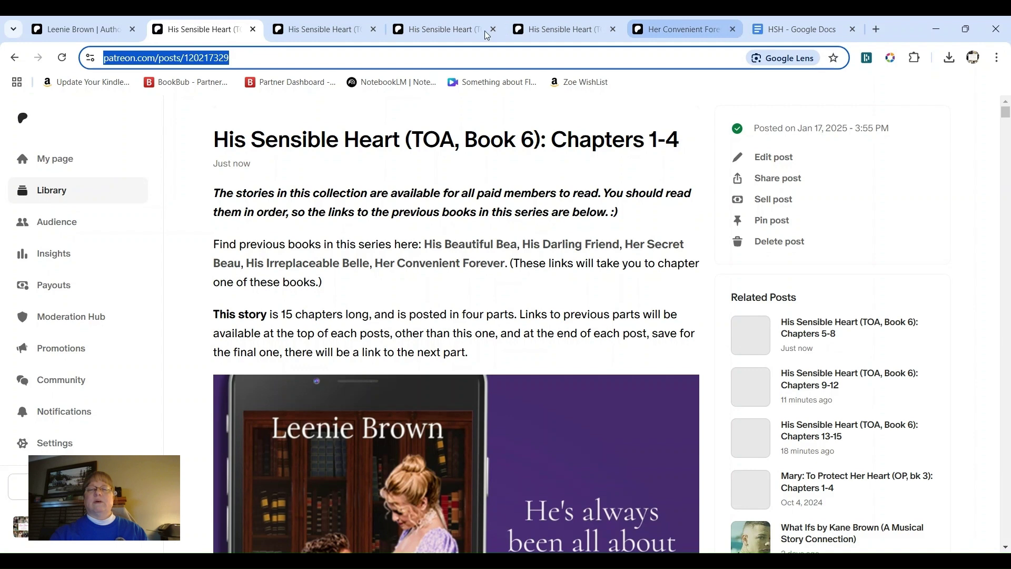
- Open the published Chapters 13-15 post for editing and add the tag "Parental Disapproval"
left_click(553, 28)
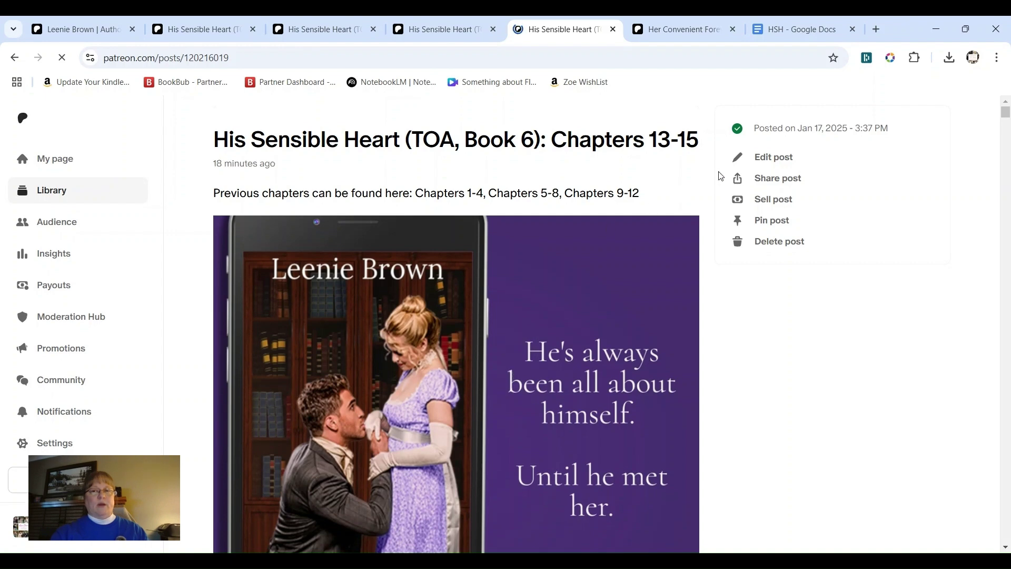
left_click(764, 160)
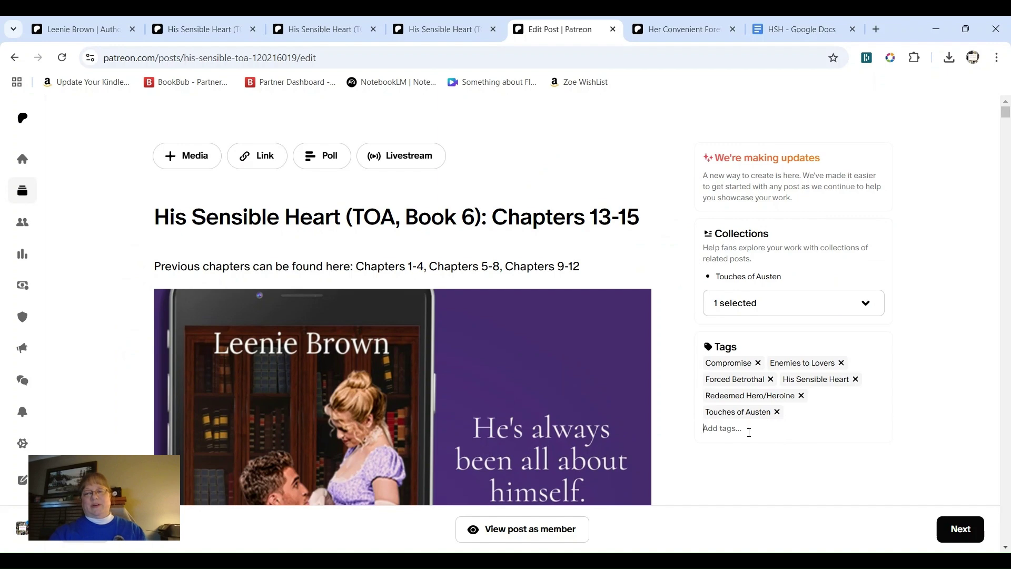
type("pa")
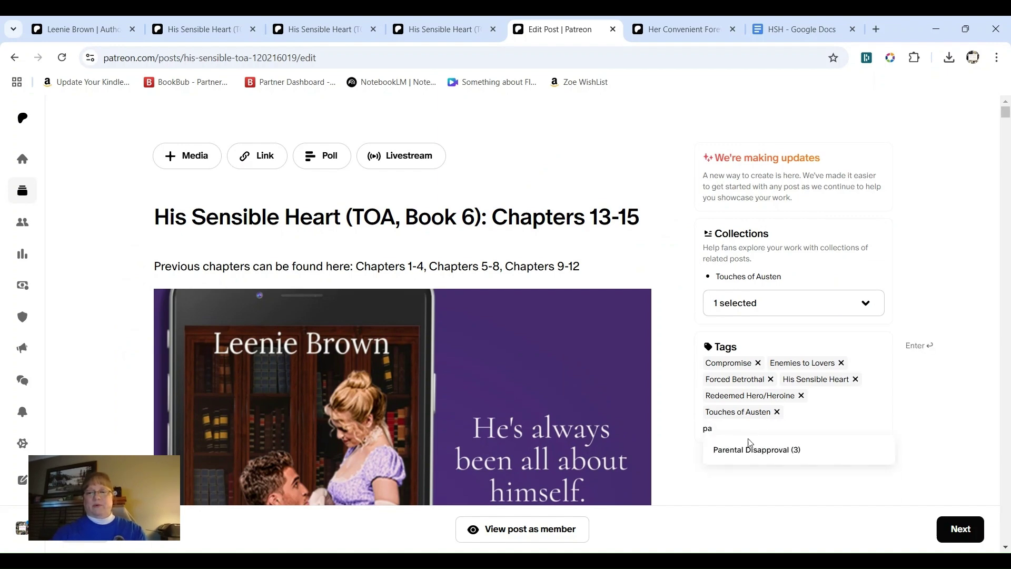
left_click(748, 450)
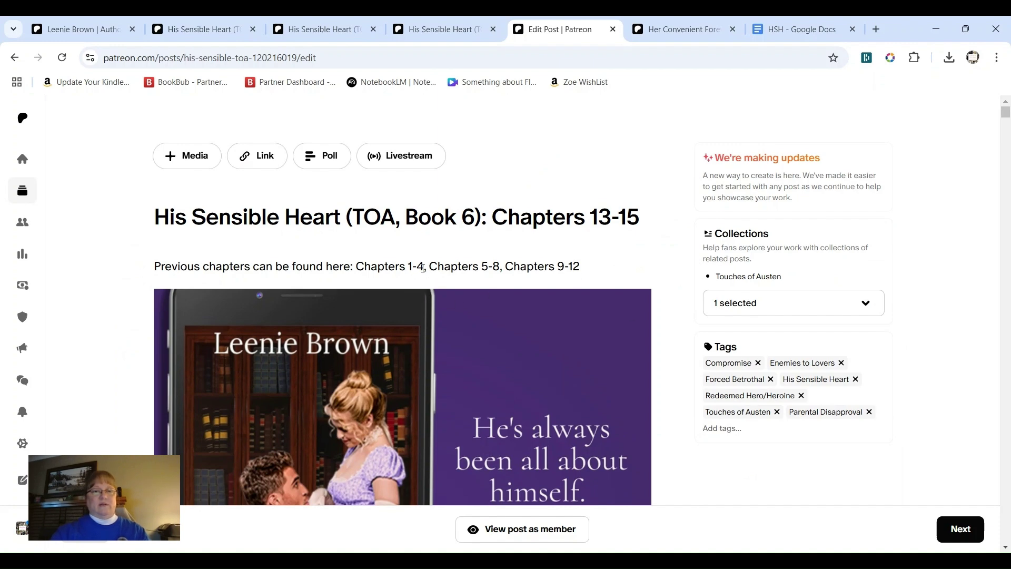
left_click_drag(425, 268, 359, 267)
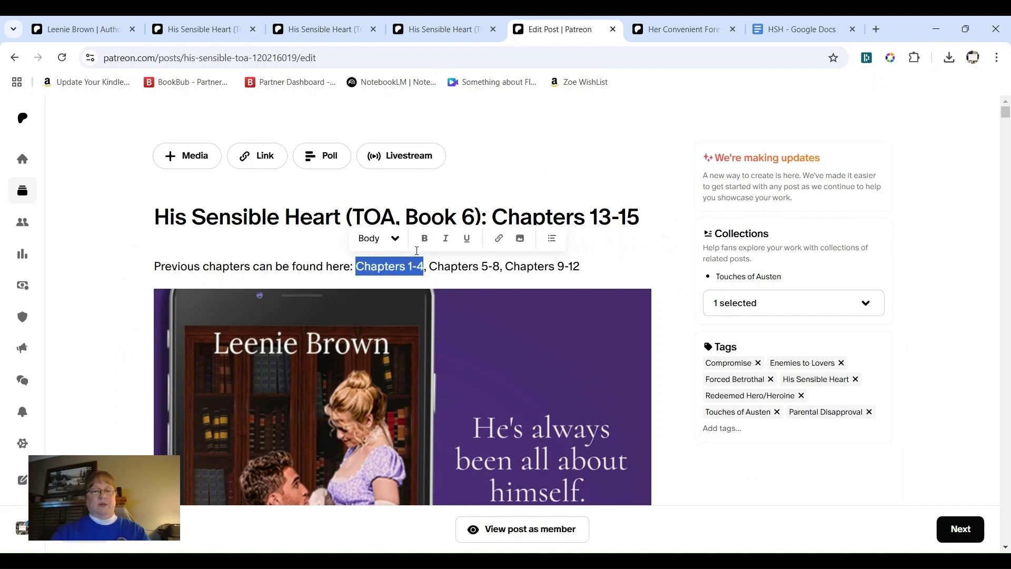
left_click(499, 238)
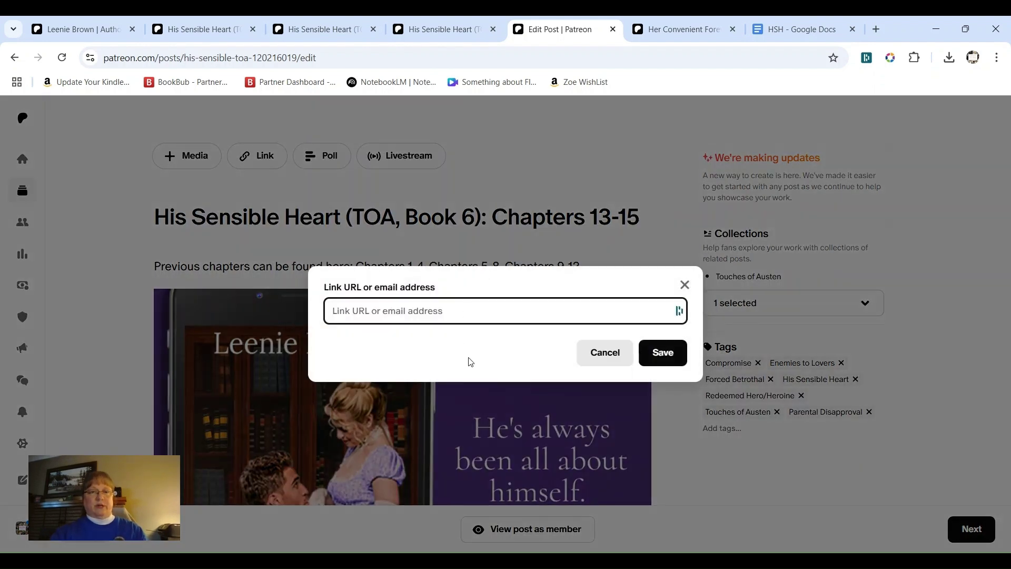
key("ctrl+v")
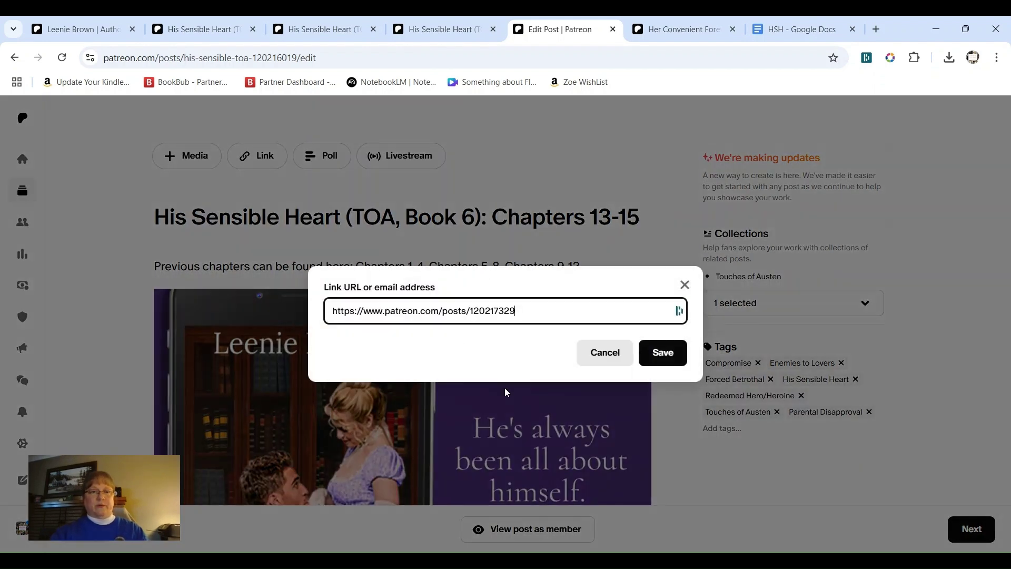
left_click(663, 352)
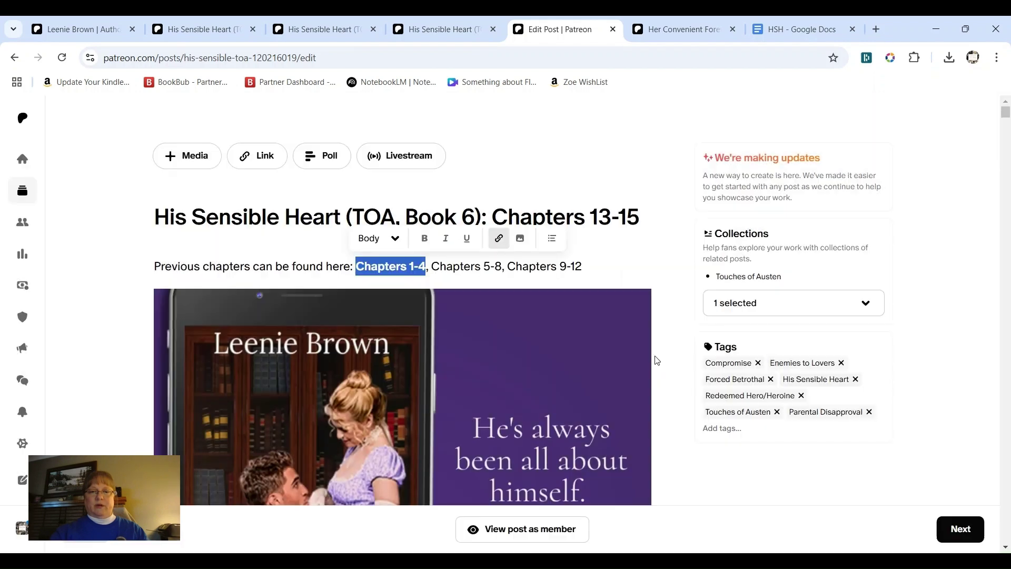
left_click(437, 278)
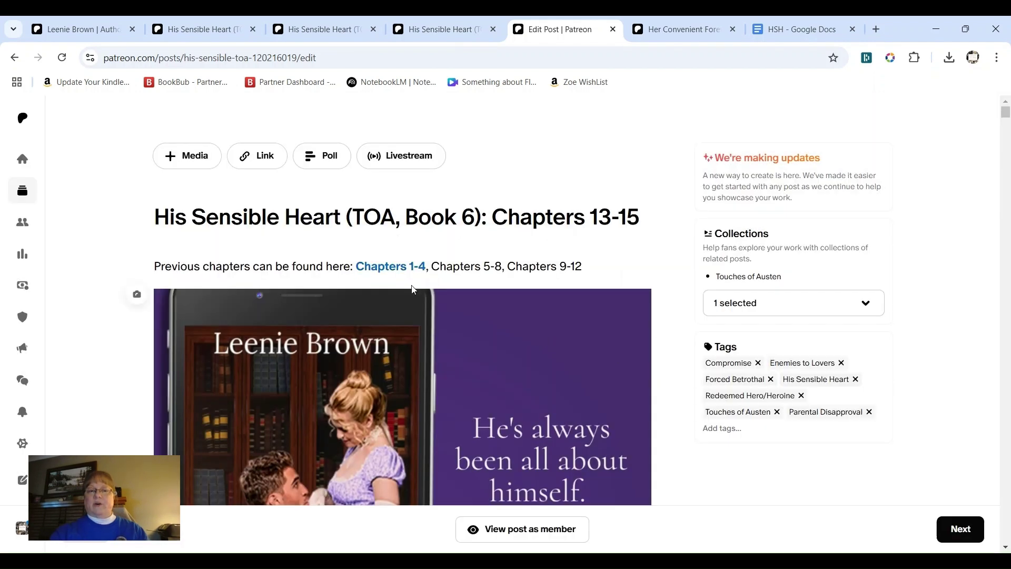
- Close the published Chapters 1-4 post and copy the web address of the published Chapters 5-8 post
left_click(210, 27)
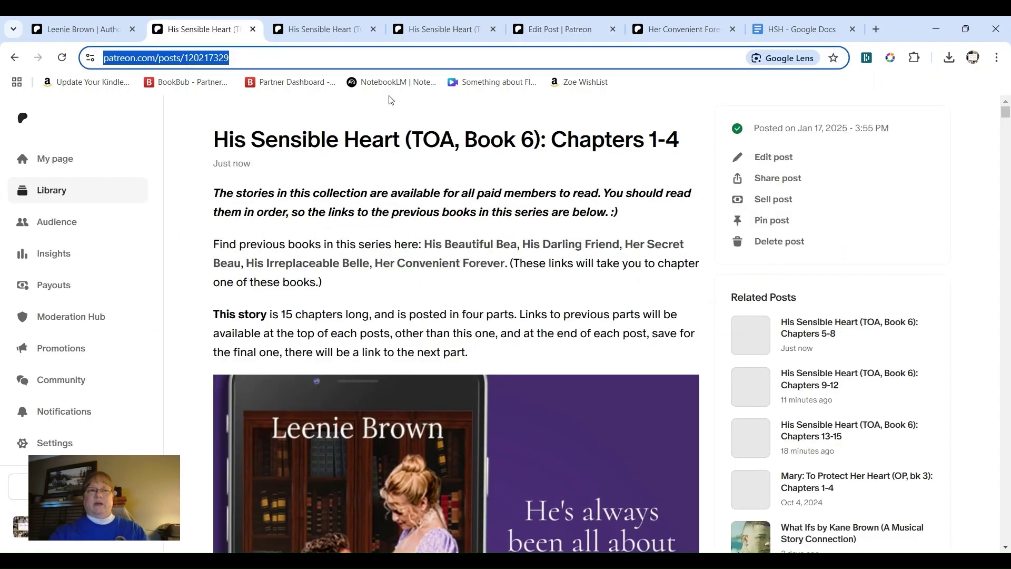
left_click(252, 29)
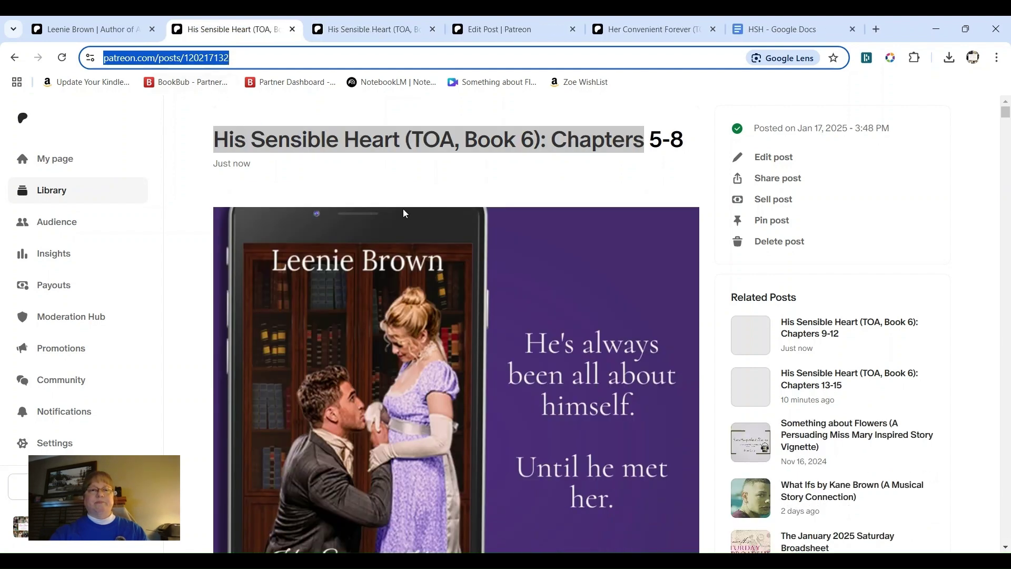
left_click(257, 59)
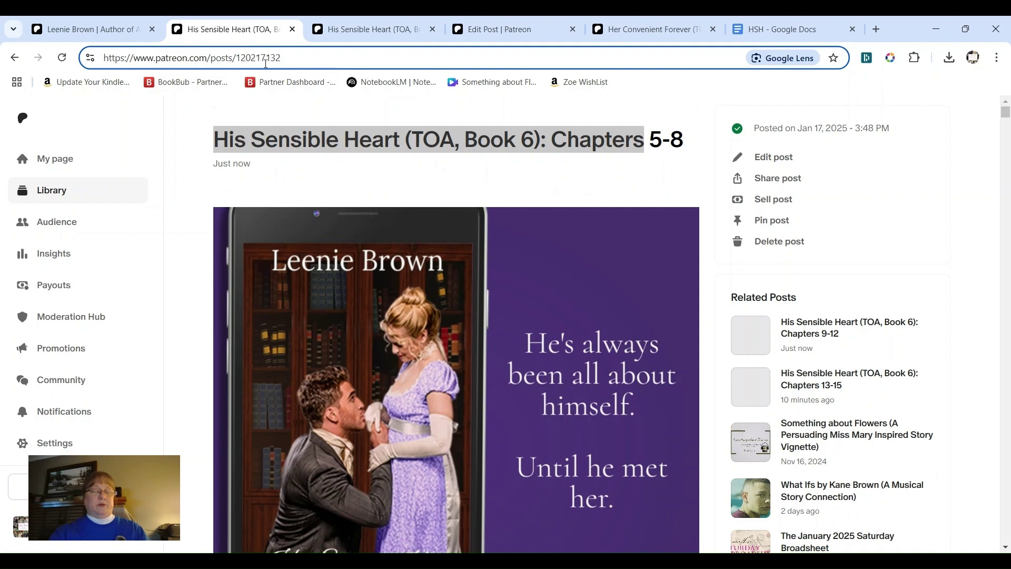
triple_click(266, 60)
key("ctrl+c")
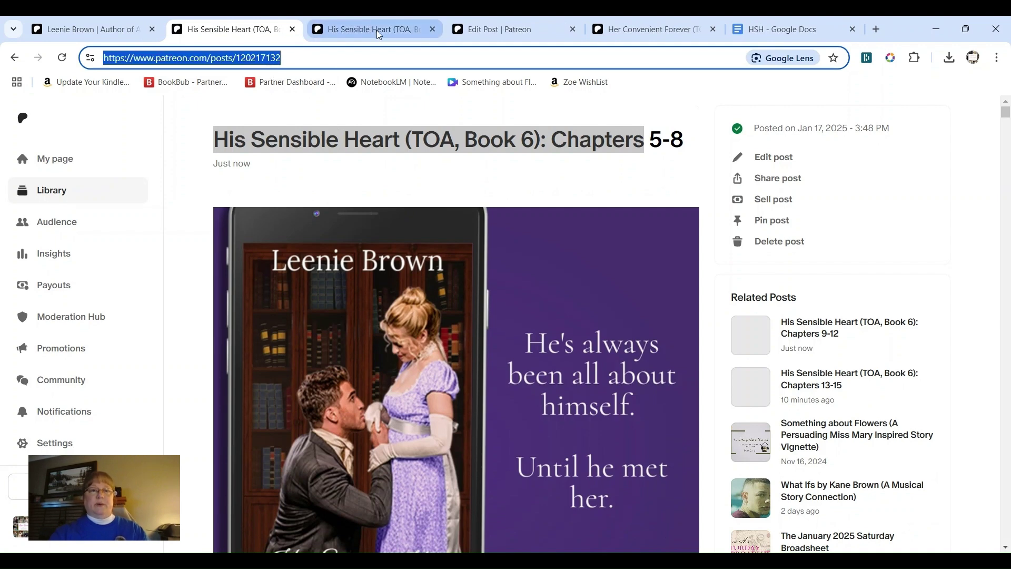
- Link the text "Chapters 5-8" in the Chapters 13-15 post's previous-chapters line to the copied Chapters 5-8 address
left_click(523, 29)
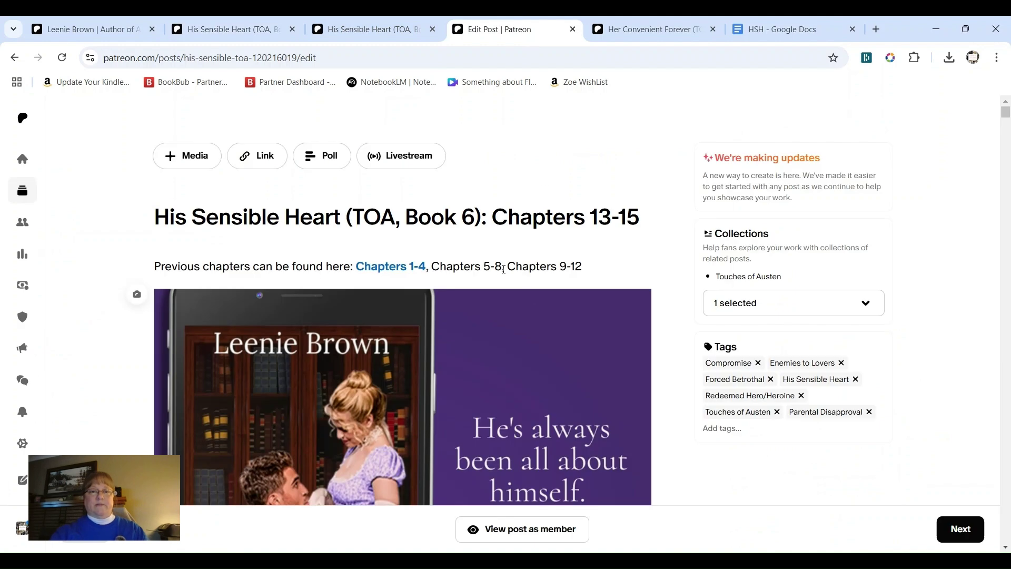
double_click(498, 266)
left_click_drag(498, 267, 430, 267)
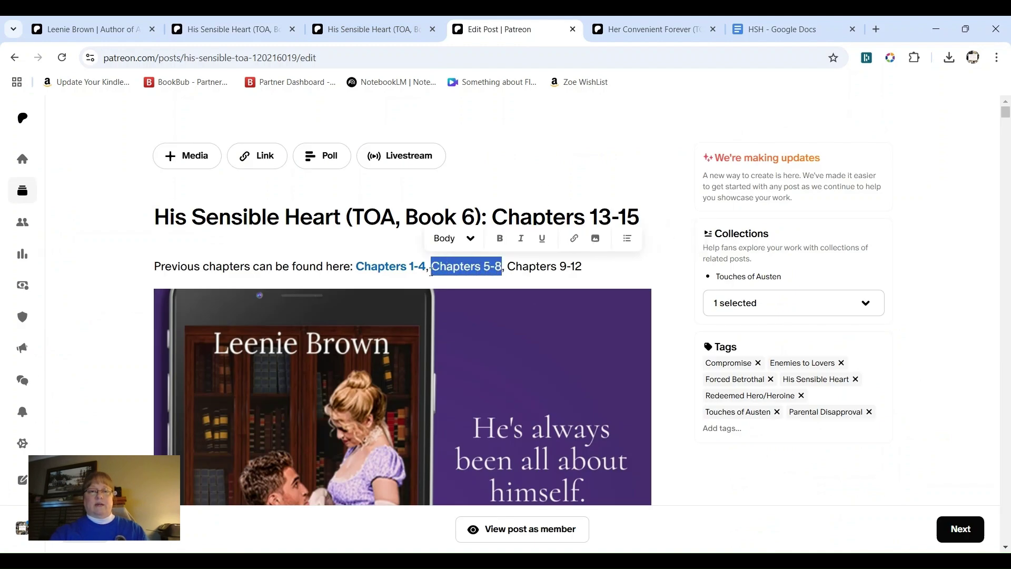
left_click(574, 239)
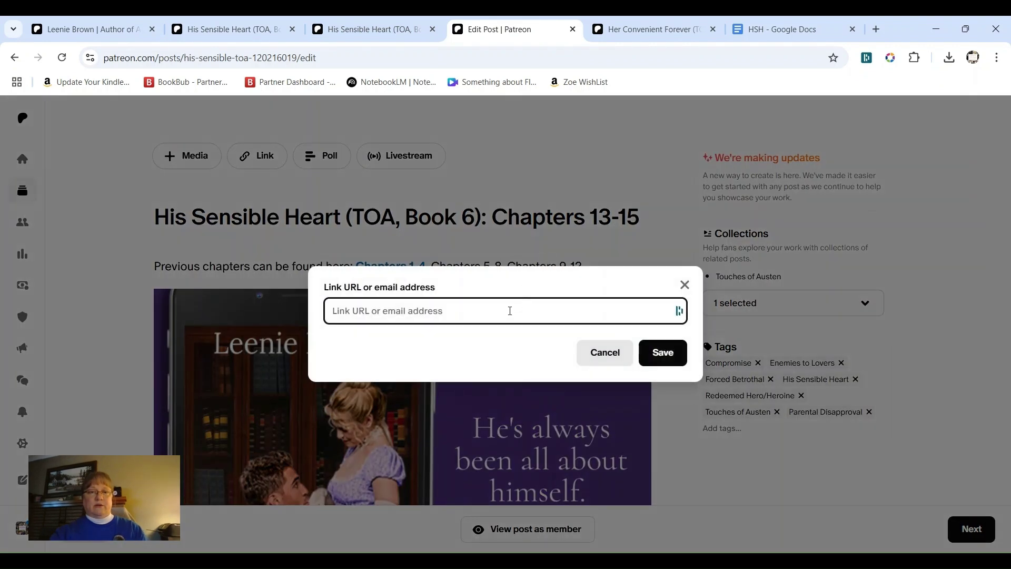
key("ctrl+v")
left_click(661, 352)
left_click(274, 32)
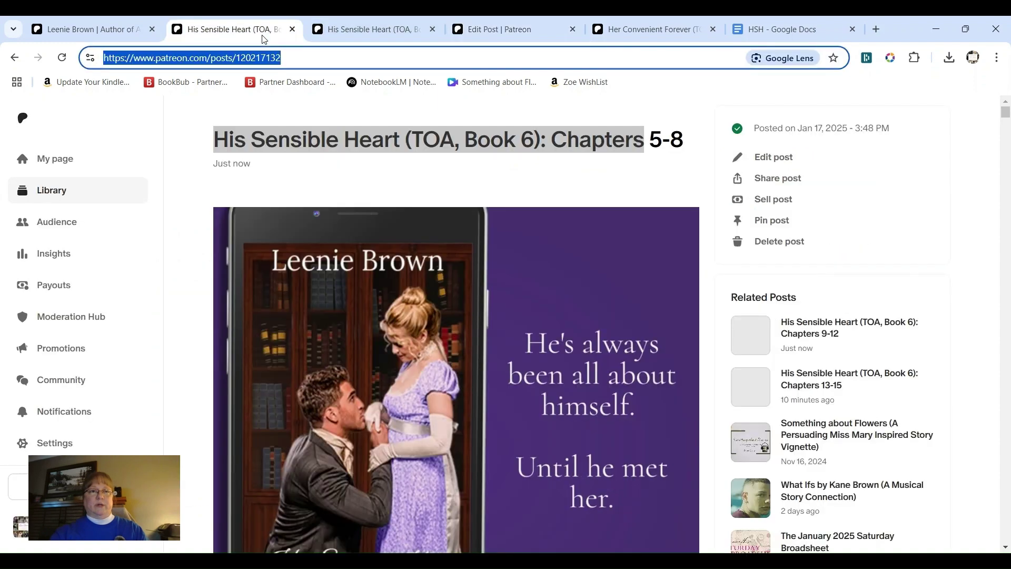
left_click(514, 33)
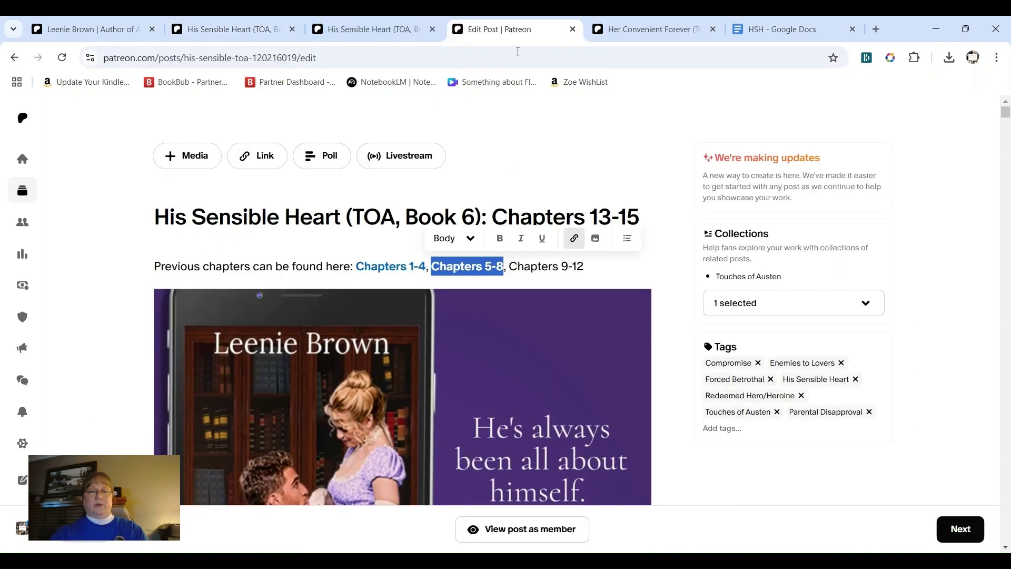
left_click(553, 269)
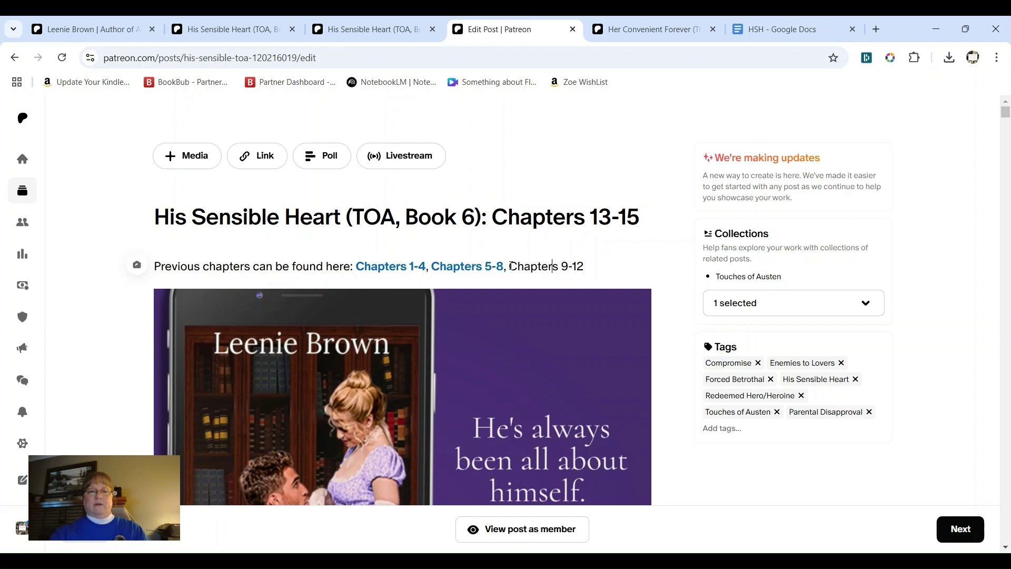
left_click_drag(510, 265, 584, 261)
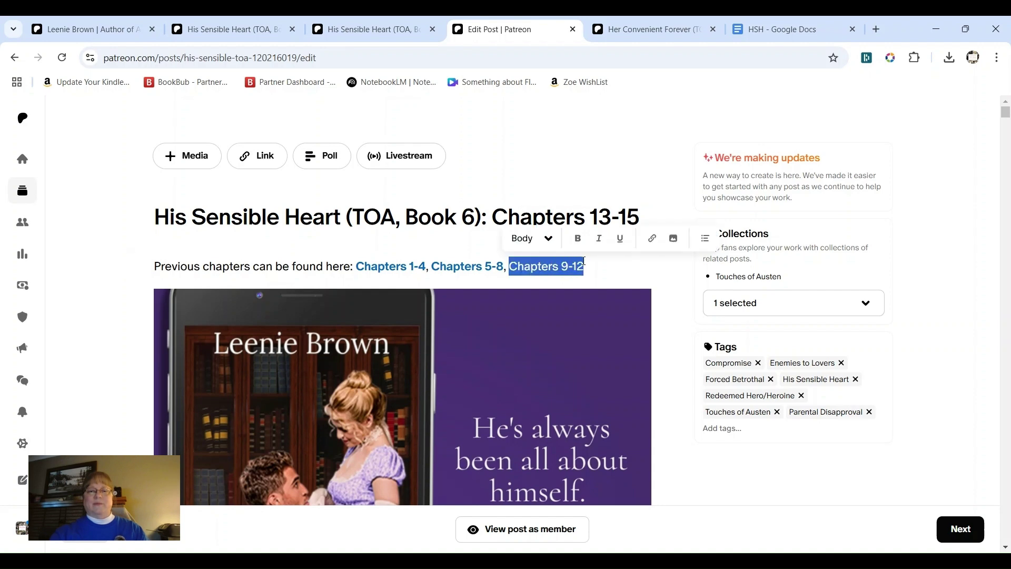
left_click(368, 29)
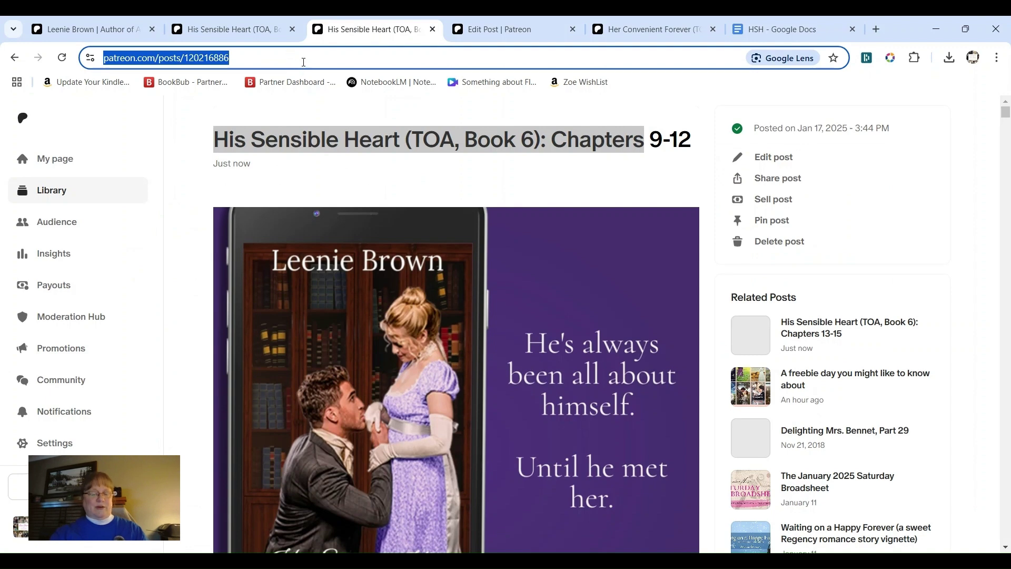
left_click(513, 30)
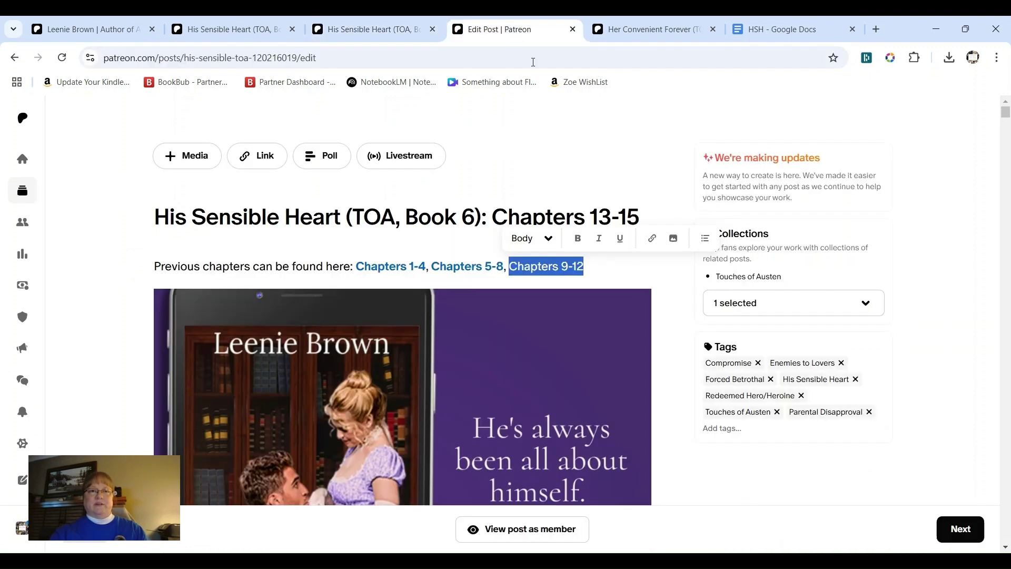
left_click(652, 238)
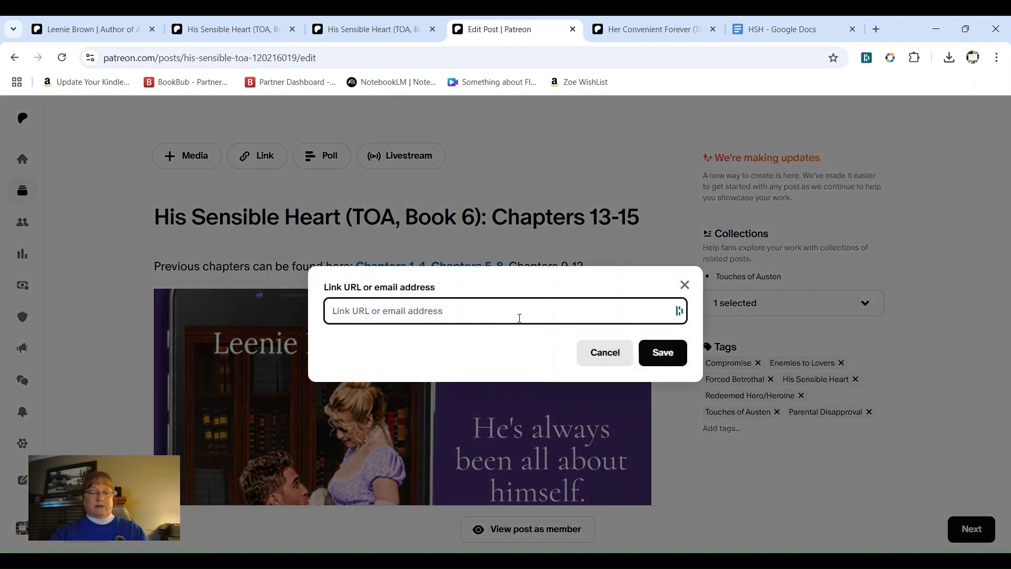
type("https://www.patreon.com/posts/120216886")
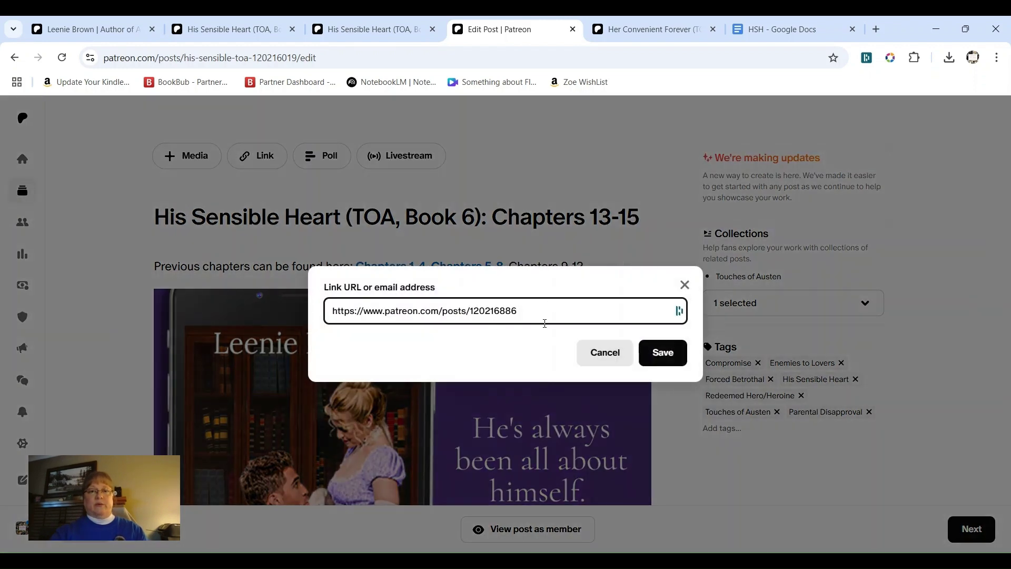
left_click(667, 354)
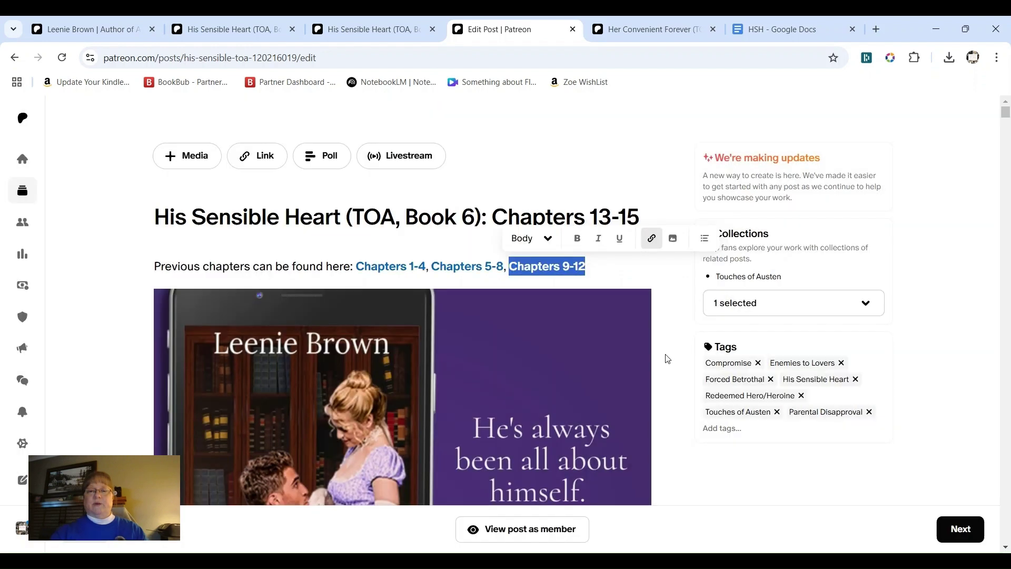
left_click(668, 291)
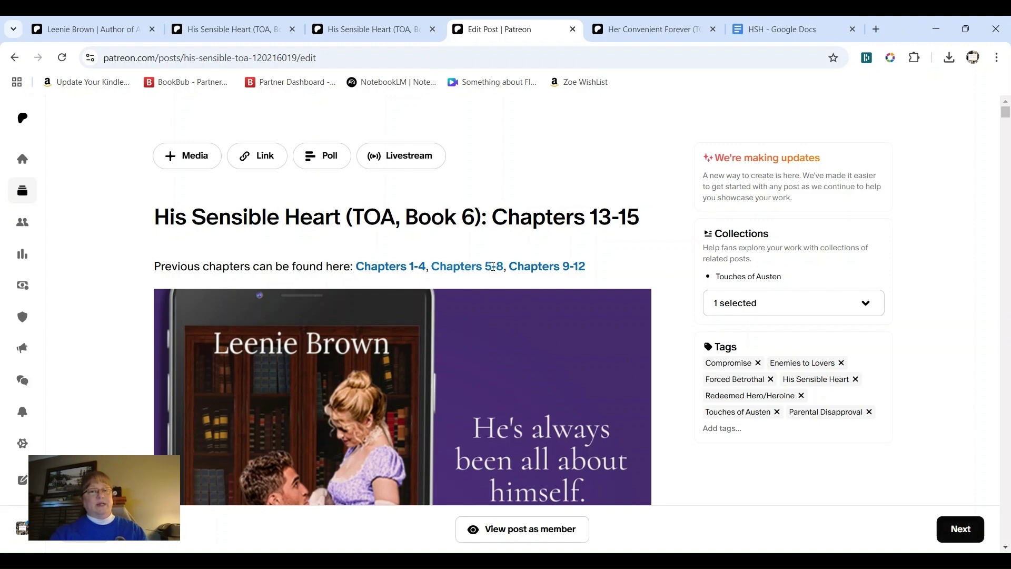
- Copy the previous-chapters line up to and including "Chapters 5-8", and save the Chapters 13-15 post with its existing publishing options
left_click(503, 267)
left_click_drag(504, 267, 146, 274)
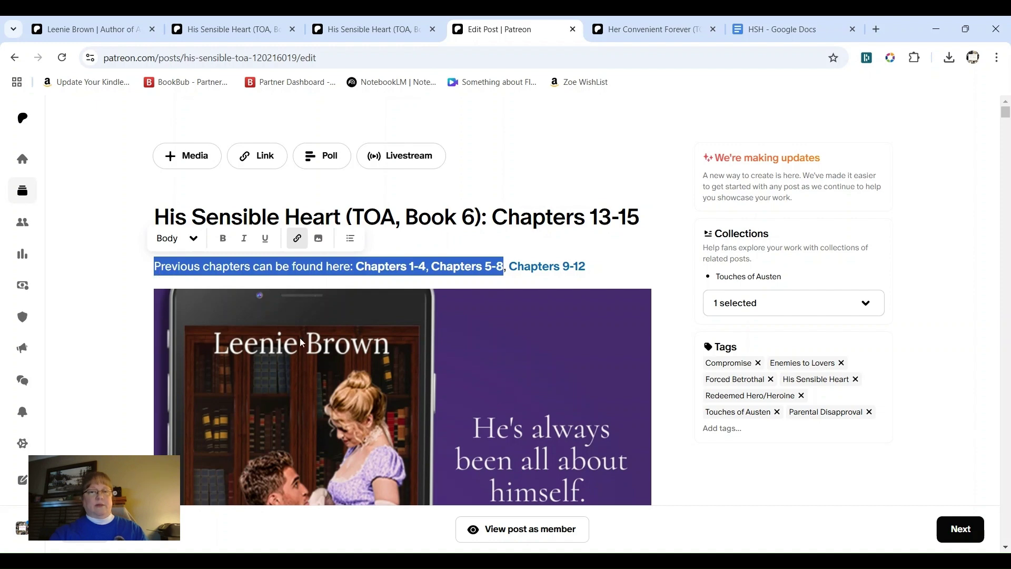
left_click(960, 536)
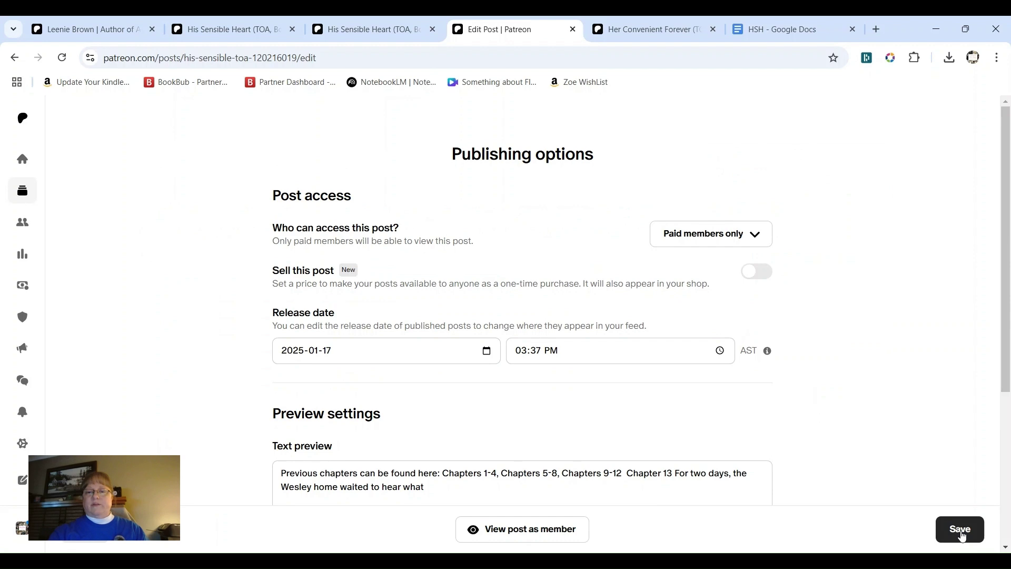
left_click(962, 535)
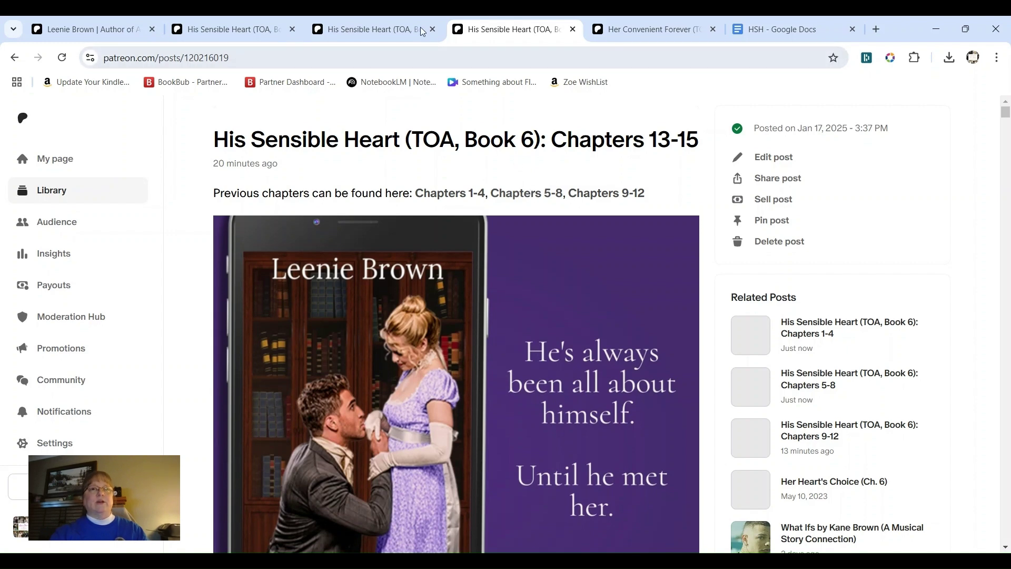
- Add the copied previous-chapters line to the published Chapters 9-12 post, and copy its part up to and including "Chapters 1-4"
left_click(392, 31)
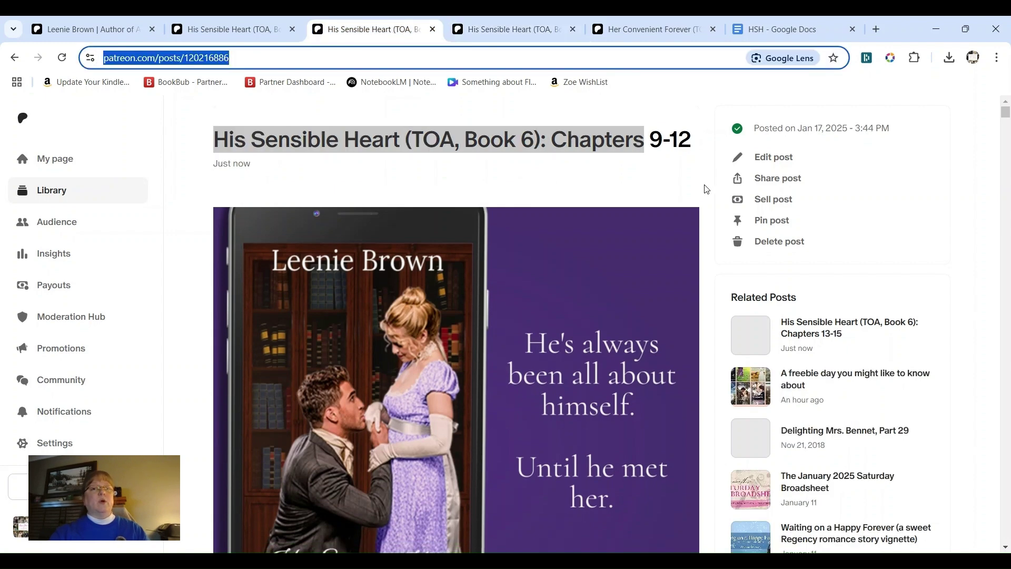
left_click(764, 160)
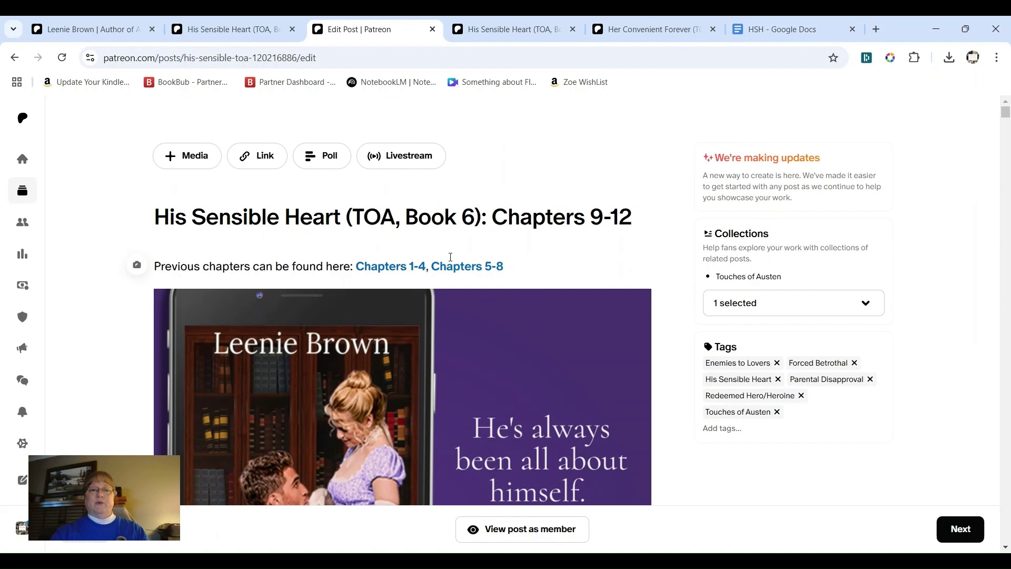
left_click_drag(425, 268, 123, 274)
key("ctrl+c")
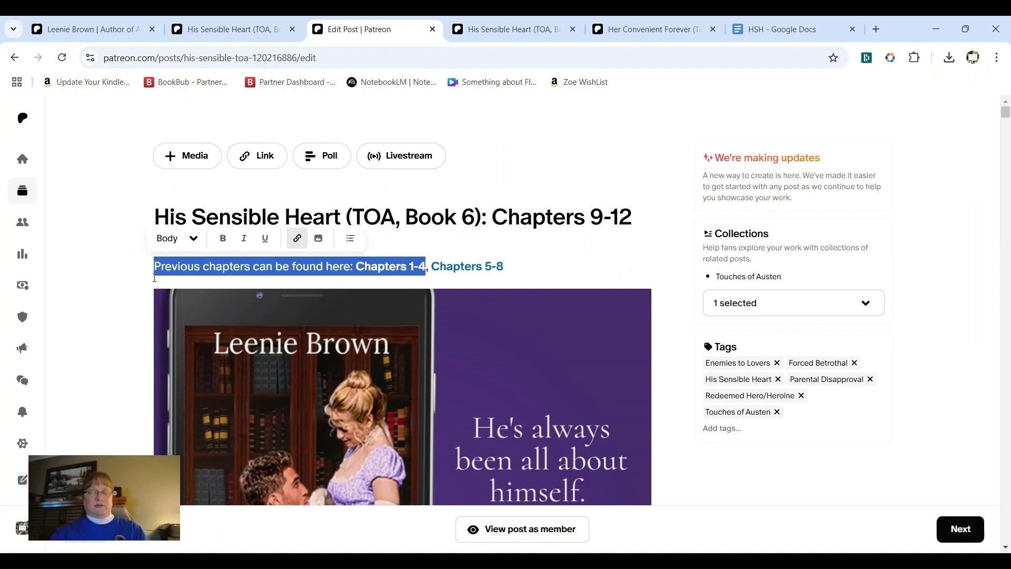
- Save the Chapters 9-12 post, and close the finished Chapters 13-15 and Chapters 9-12 posts
left_click(959, 529)
left_click(959, 533)
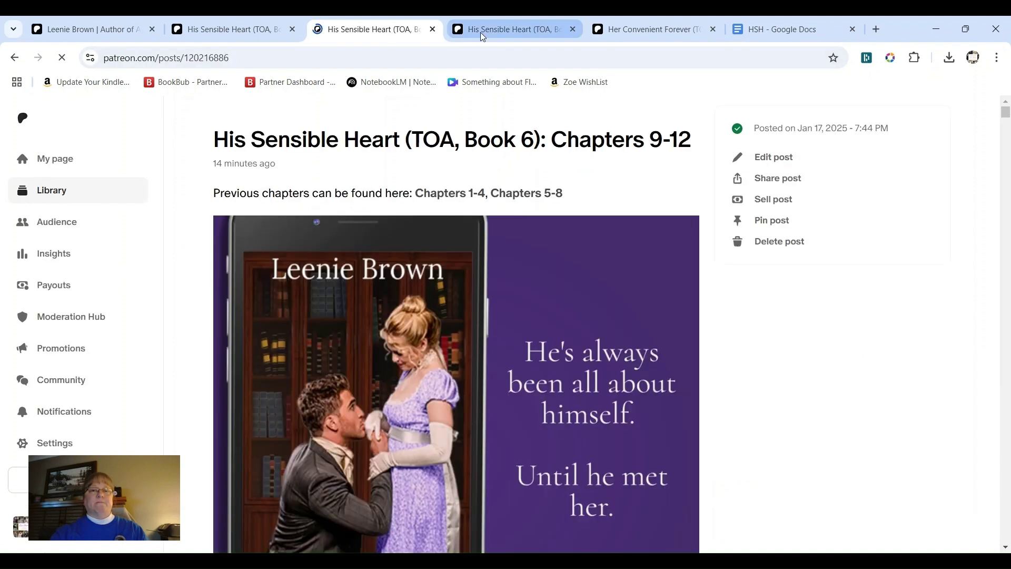
left_click(487, 30)
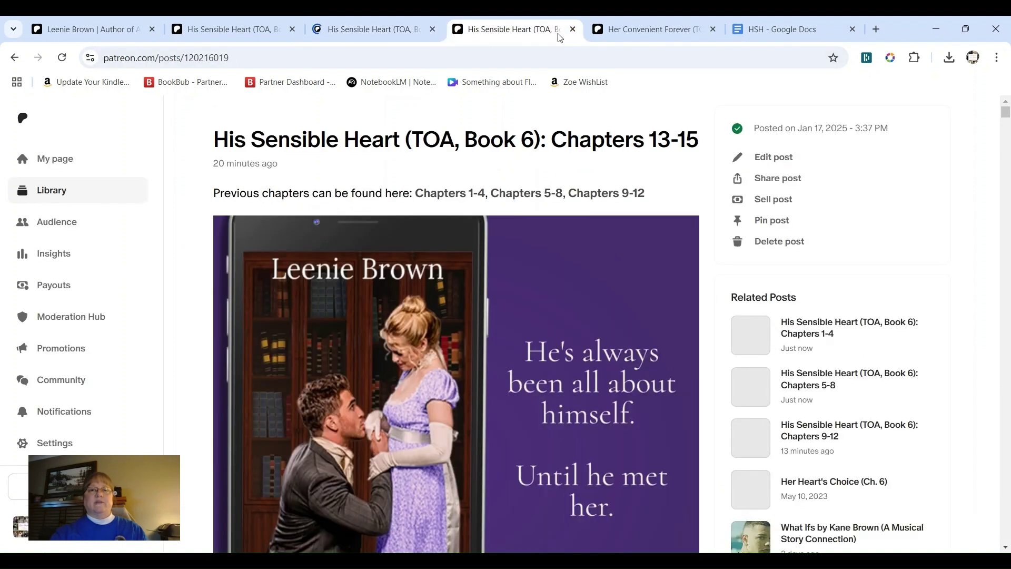
left_click(573, 30)
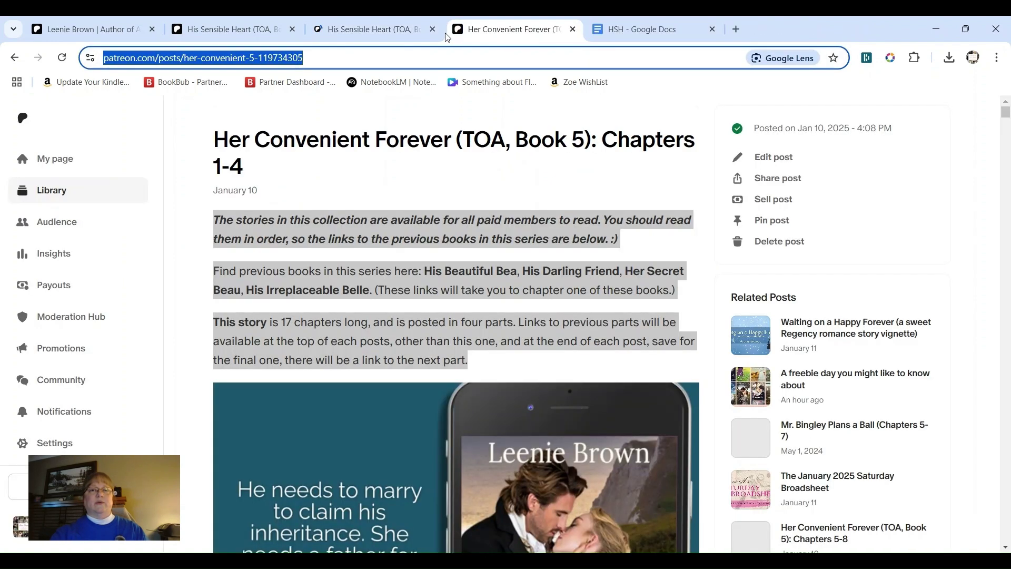
left_click(372, 30)
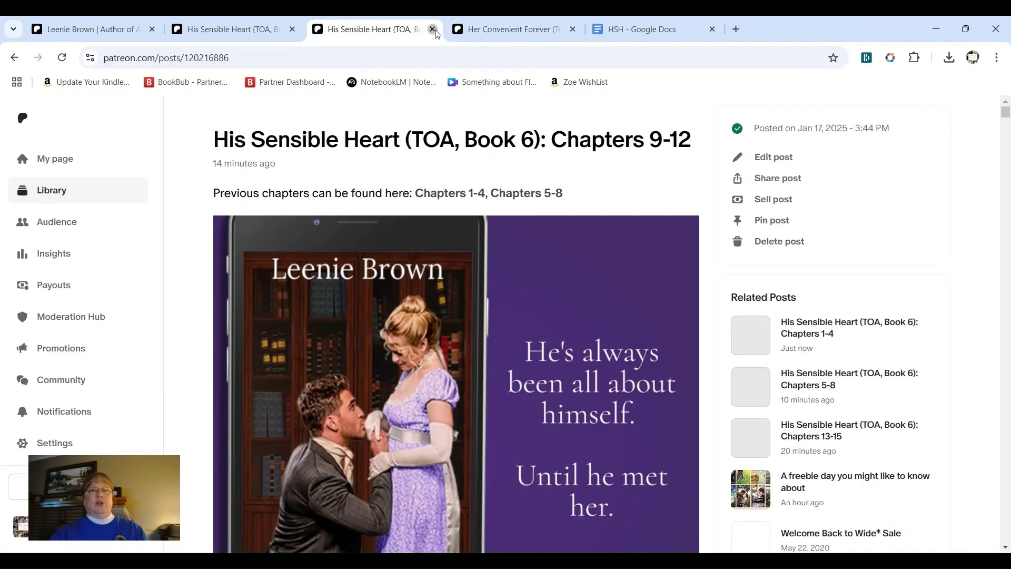
left_click(432, 29)
- Open the published Chapters 5-8 post for editing and insert the previous-chapters line with the "Chapters 1-4" link above the cover image
left_click(262, 30)
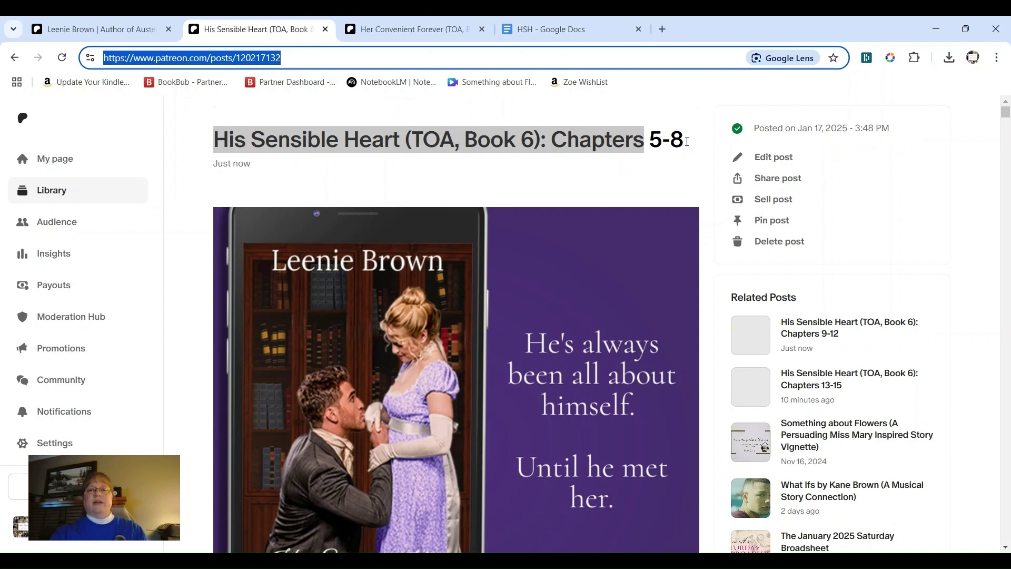
left_click(766, 164)
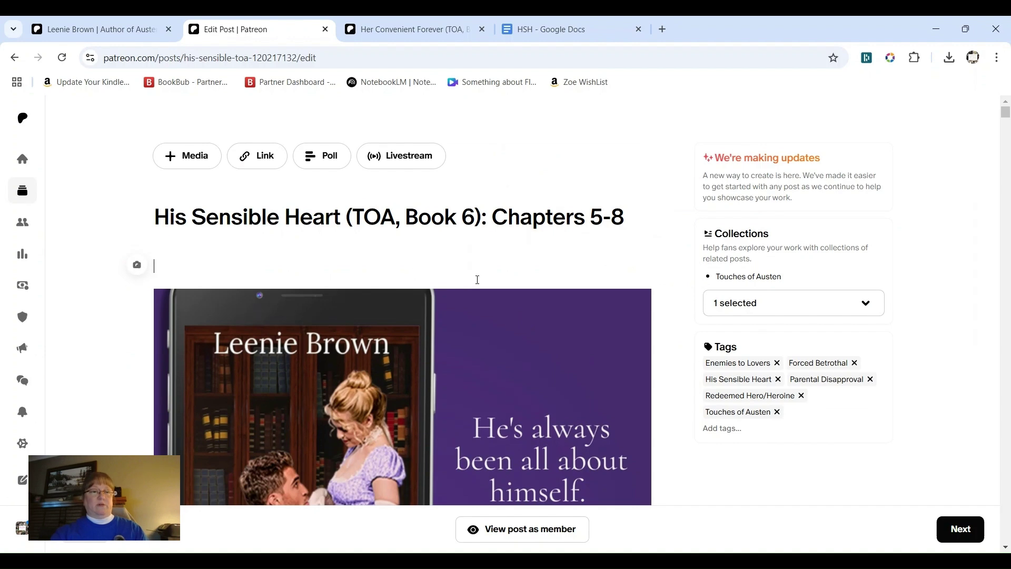
key("ctrl+v")
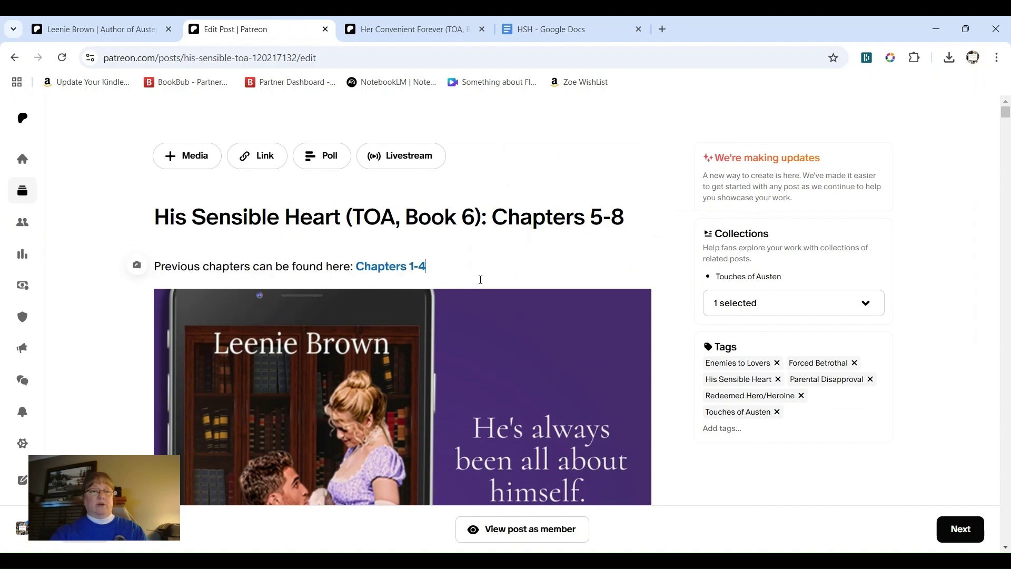
- Save the Chapters 5-8 post with its existing publishing options, and open the related His Sensible Heart Chapters 1-4 post
left_click(960, 536)
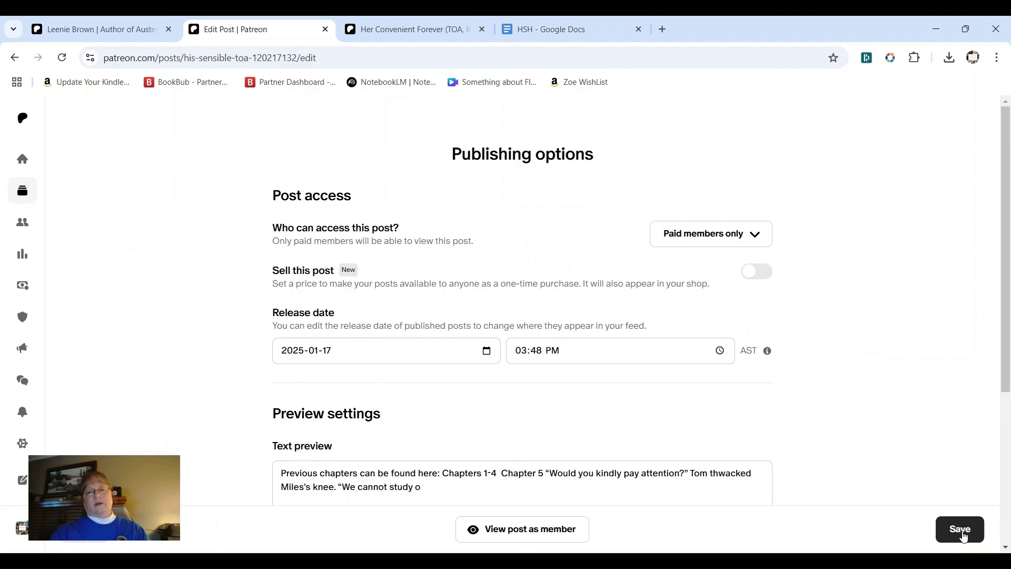
left_click(963, 536)
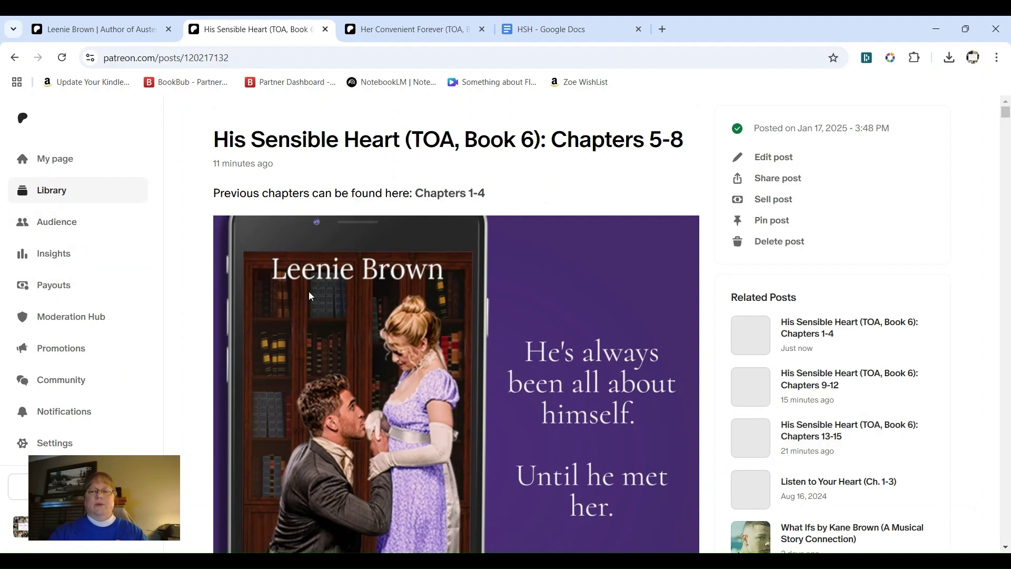
left_click(837, 337)
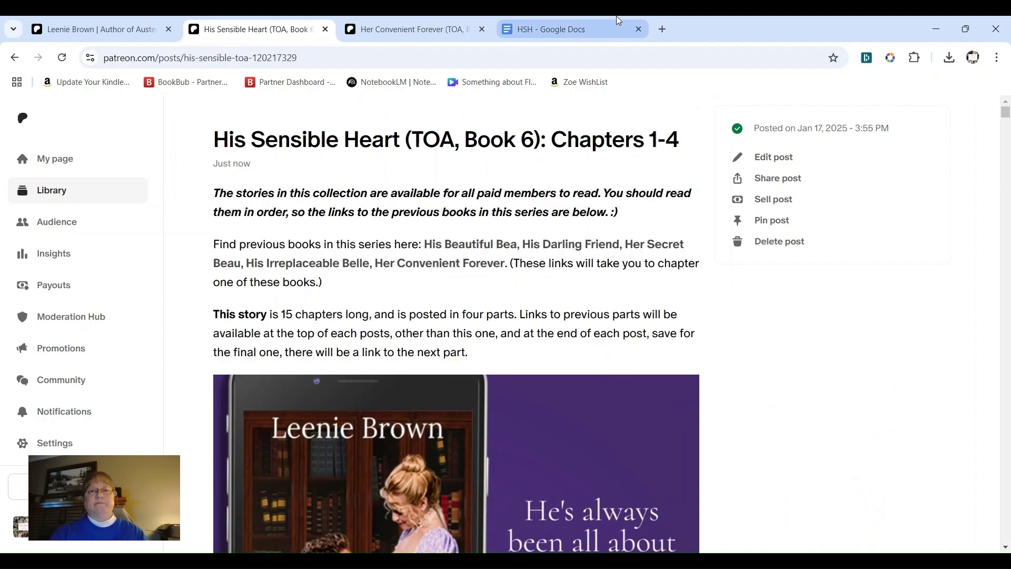
- Find the Her Convenient Forever (TOA, Book 5) Chapters 13-17 post in the Touches of Austen collection and open it for editing
left_click(440, 31)
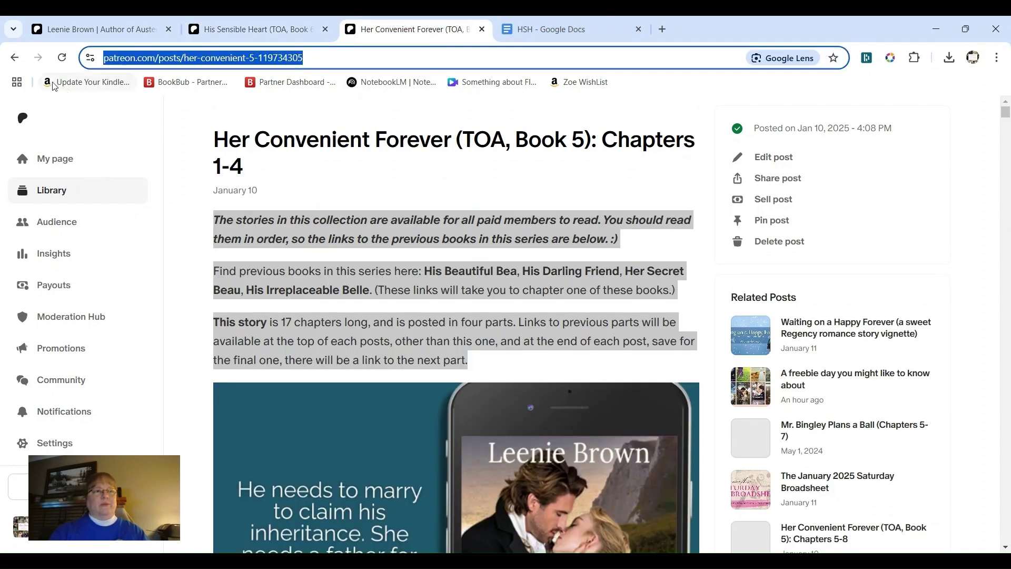
left_click(15, 57)
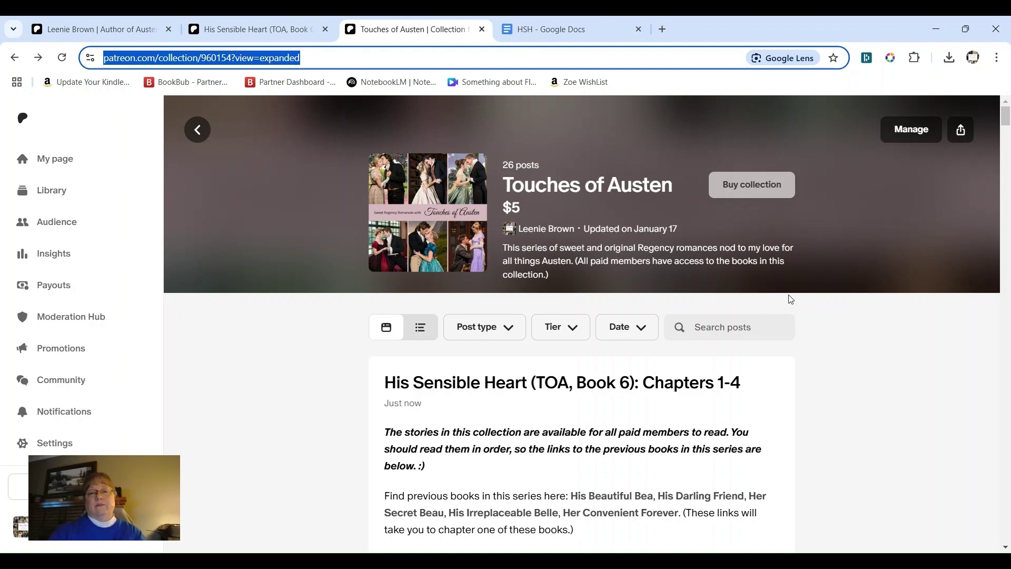
scroll(792, 295, "down", 2)
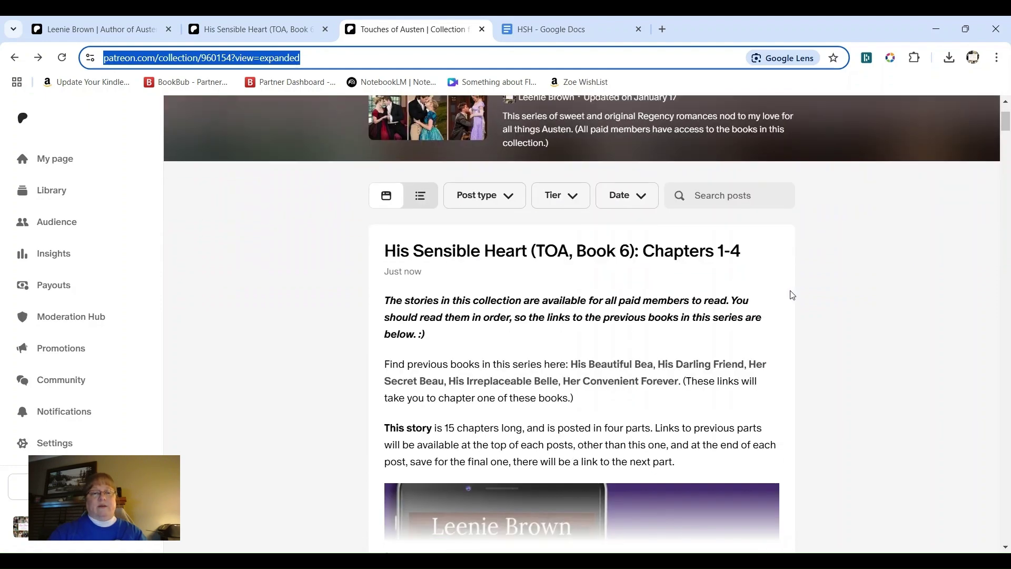
scroll(793, 296, "up", 2)
scroll(793, 295, "down", 4)
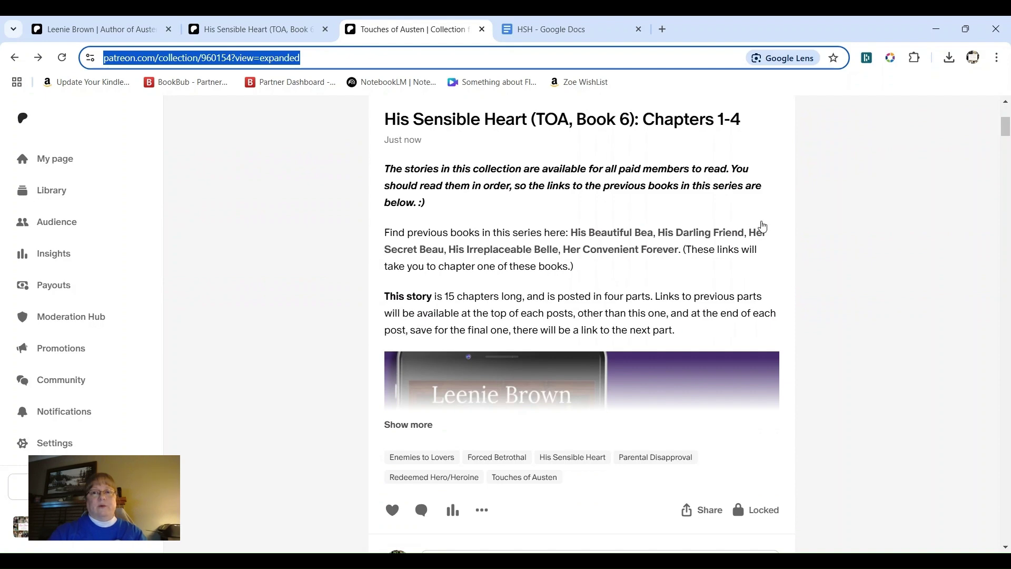
scroll(725, 146, "down", 15)
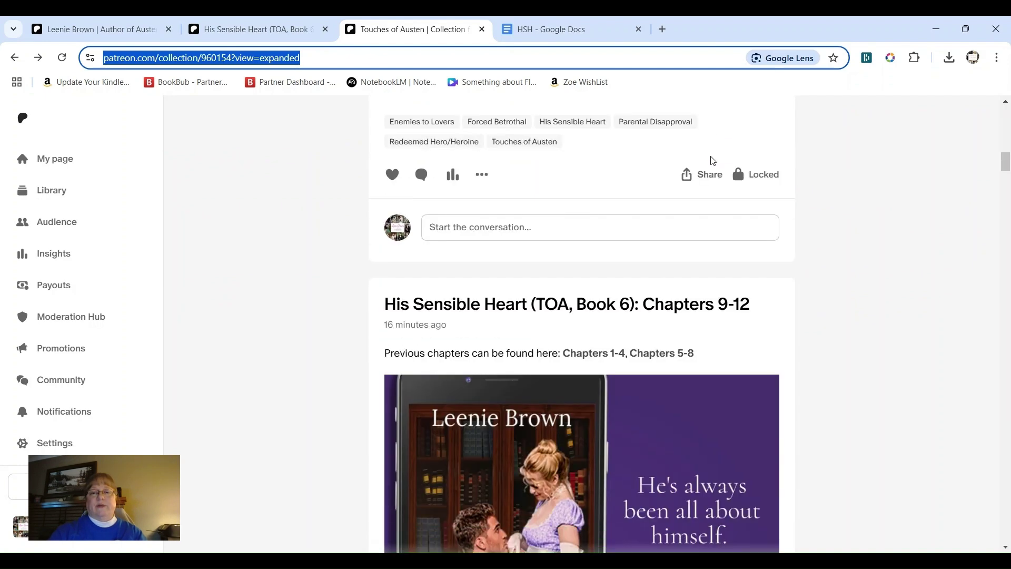
scroll(717, 167, "down", 10)
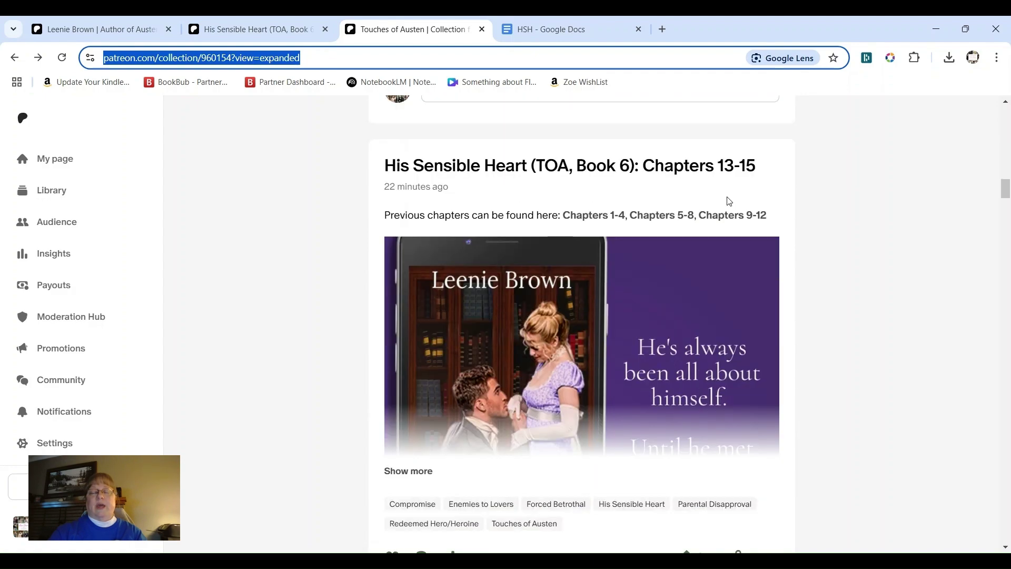
scroll(730, 201, "down", 10)
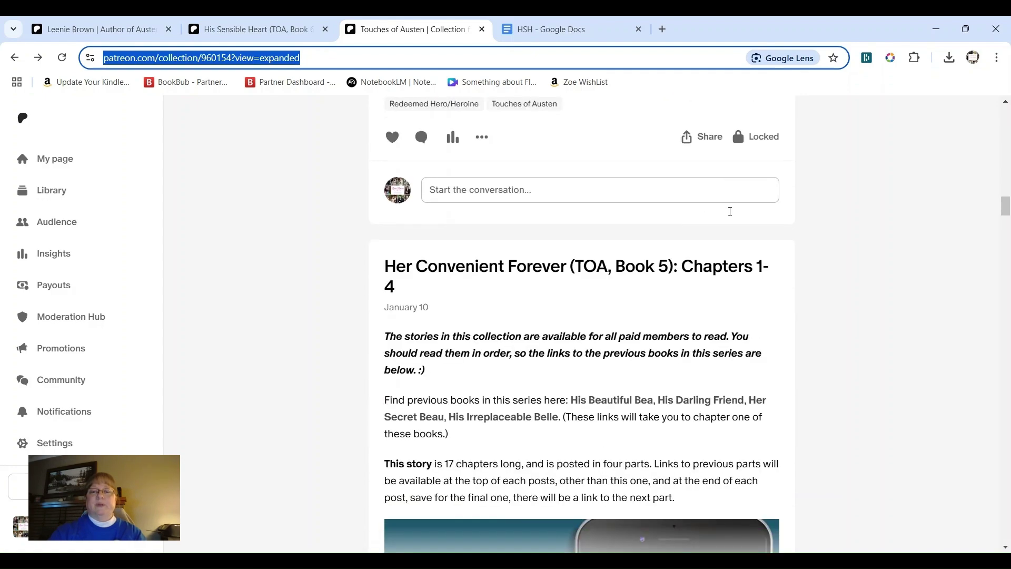
scroll(730, 211, "down", 20)
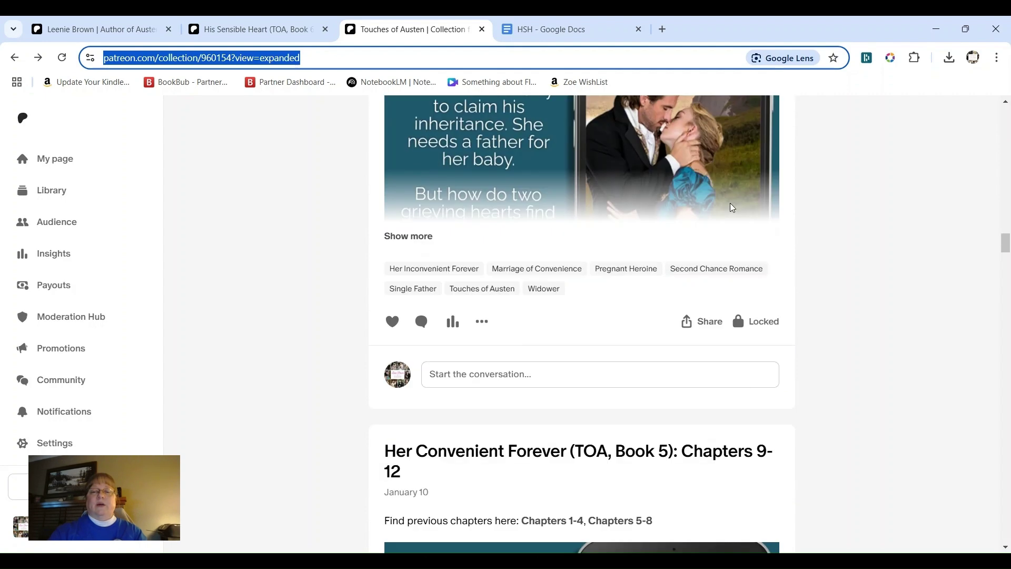
scroll(732, 207, "down", 10)
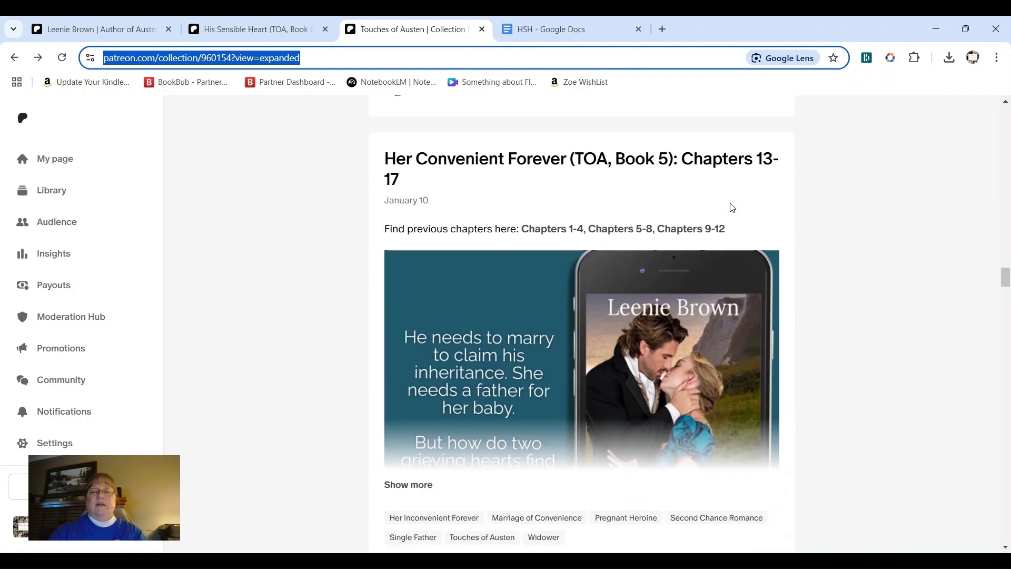
scroll(731, 207, "down", 6)
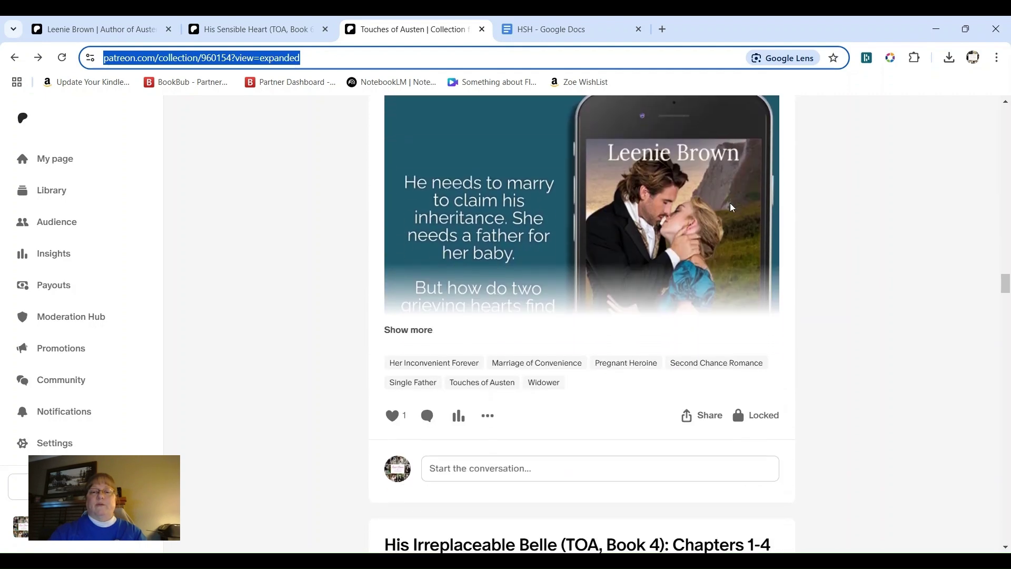
scroll(732, 207, "down", 1)
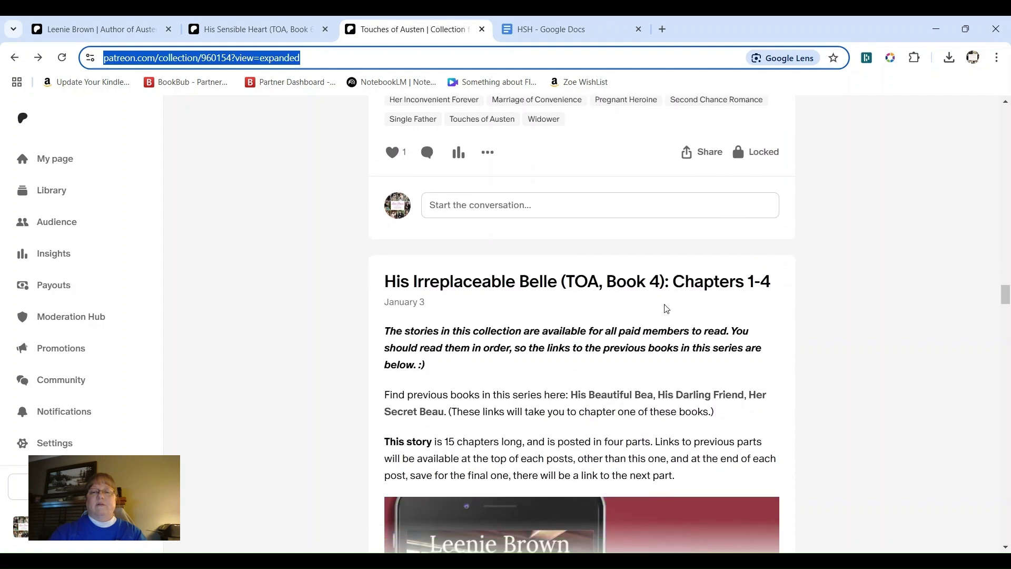
scroll(737, 160, "up", 7)
scroll(678, 263, "up", 3)
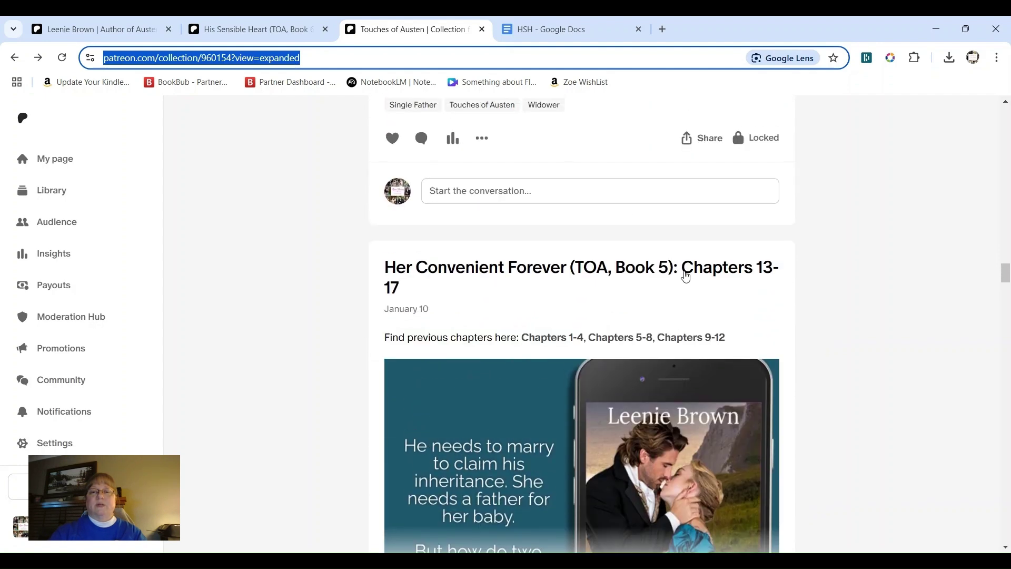
scroll(691, 293, "down", 3)
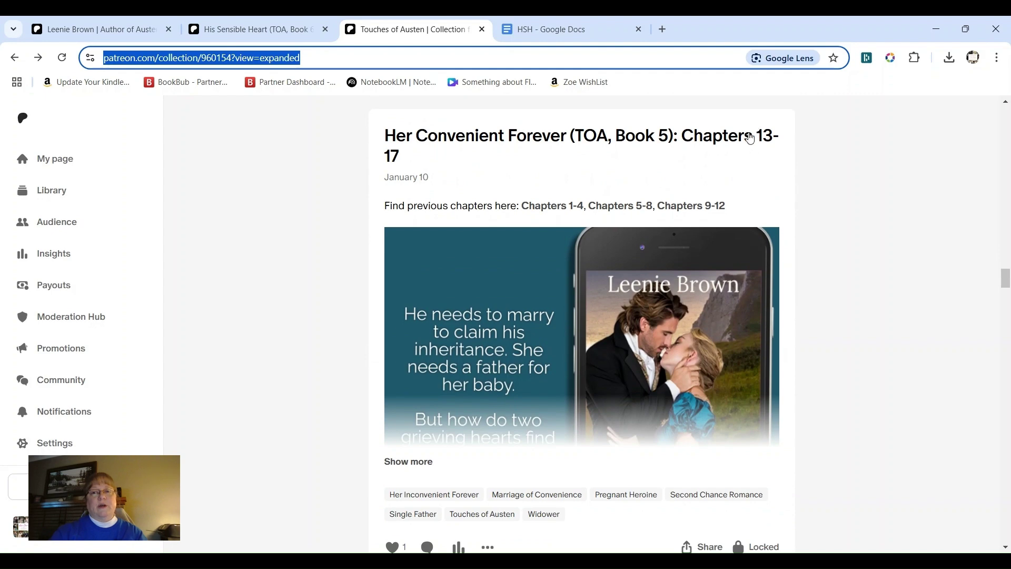
left_click(726, 141)
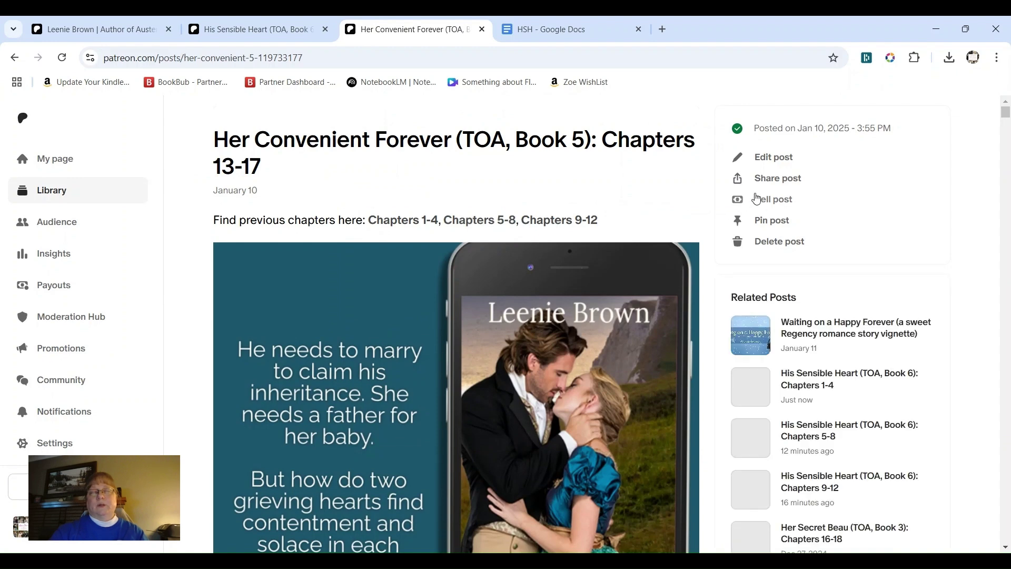
left_click(788, 162)
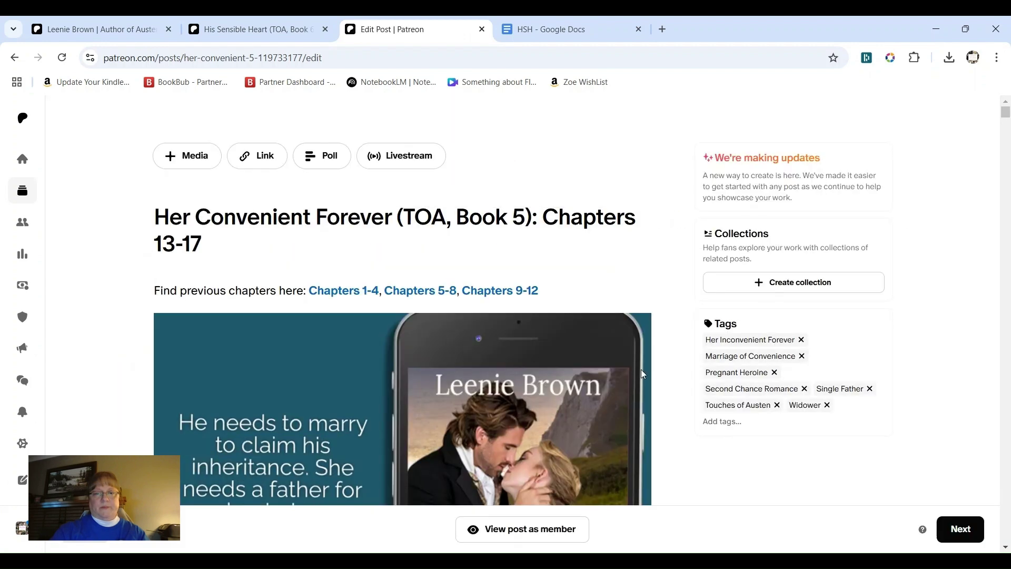
- Insert a dashed separator line "-------" after the story's final paragraph, leaving an empty line above the existing separator before Copyright
scroll(640, 369, "down", 5)
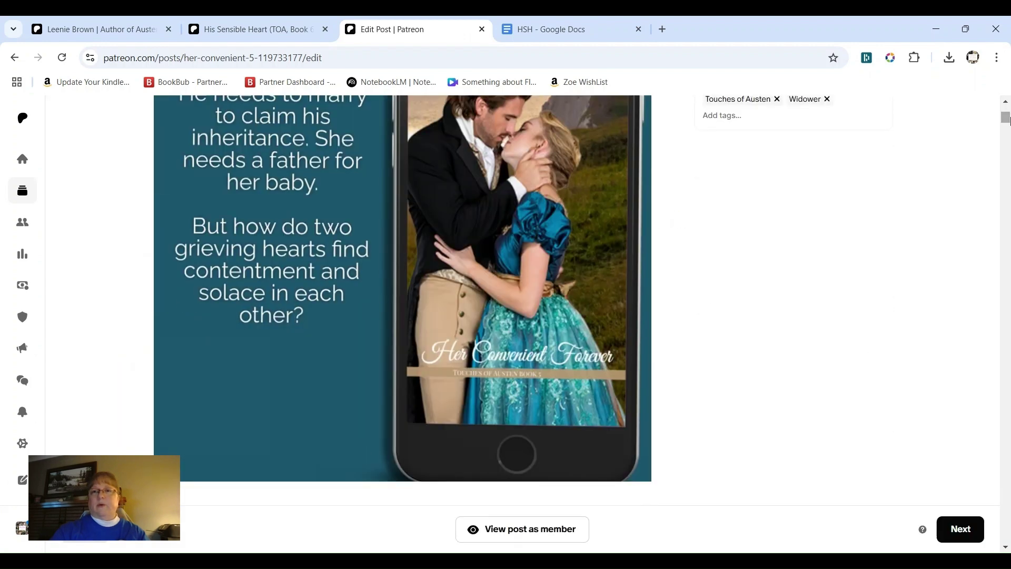
mouse_move(1007, 120)
left_mouse_down()
mouse_move(1001, 183)
mouse_move(1001, 106)
left_mouse_up()
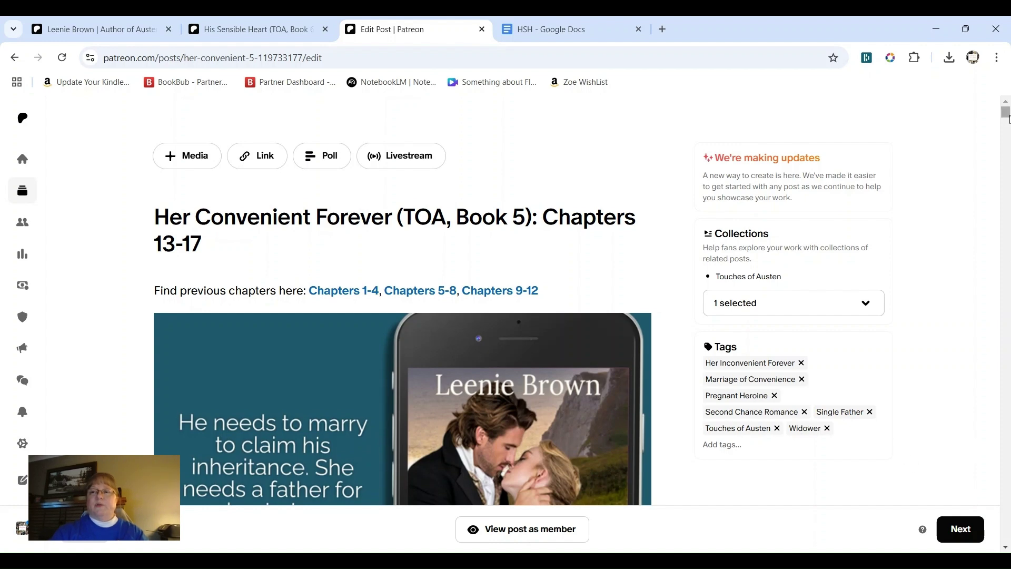
left_click_drag(1009, 117, 1007, 547)
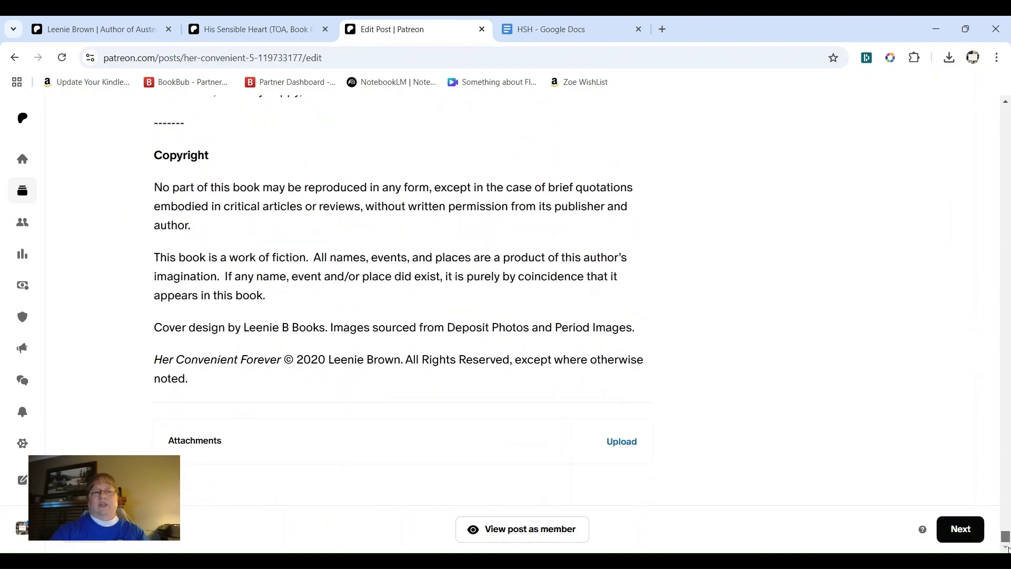
scroll(502, 397, "up", 6)
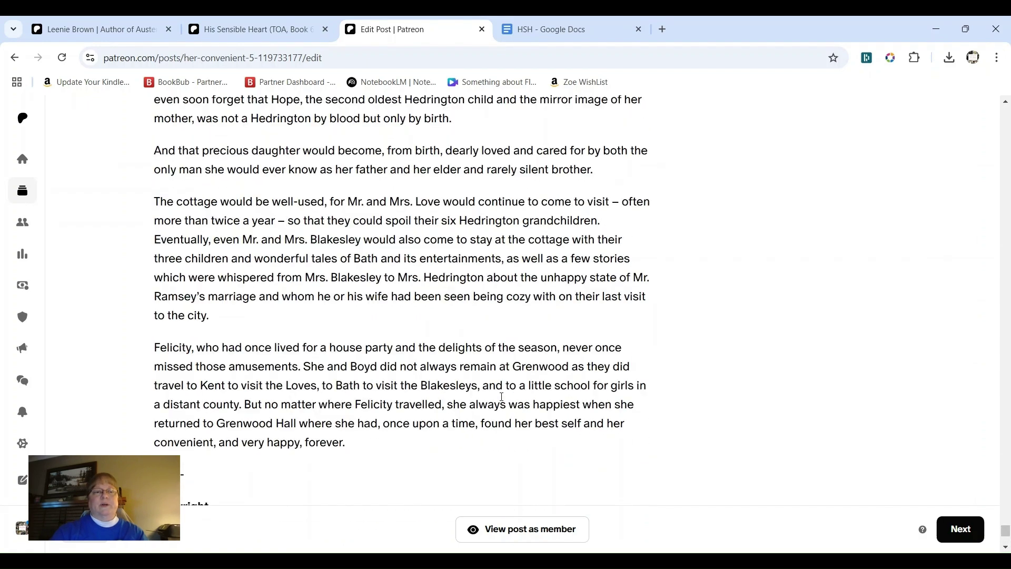
left_click(364, 451)
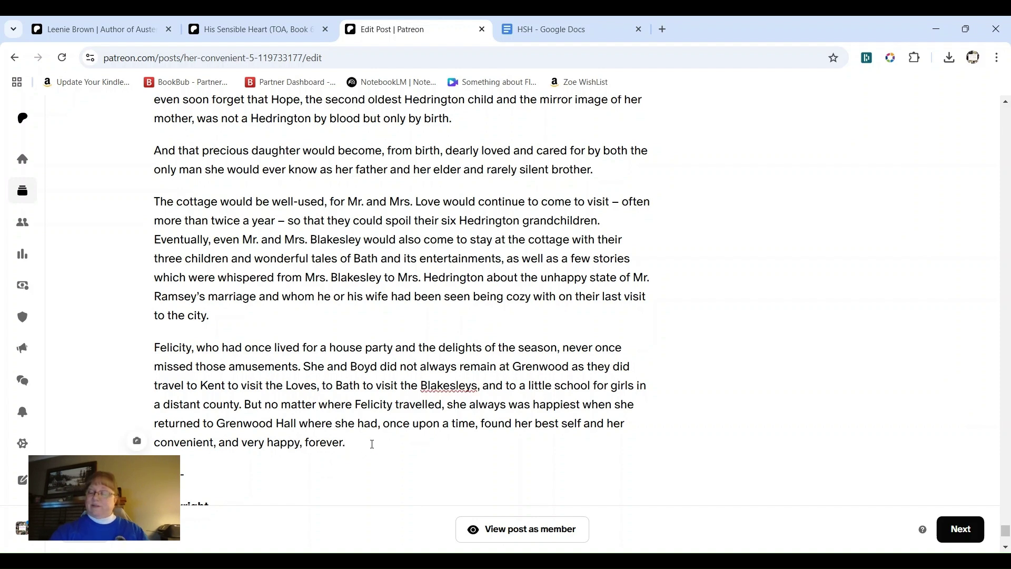
key("Delete")
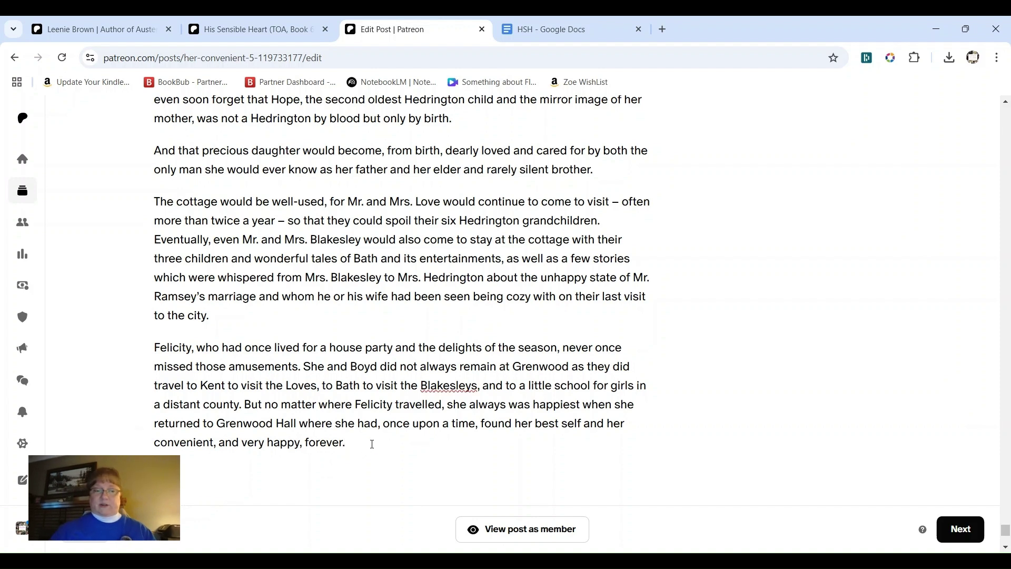
type("------")
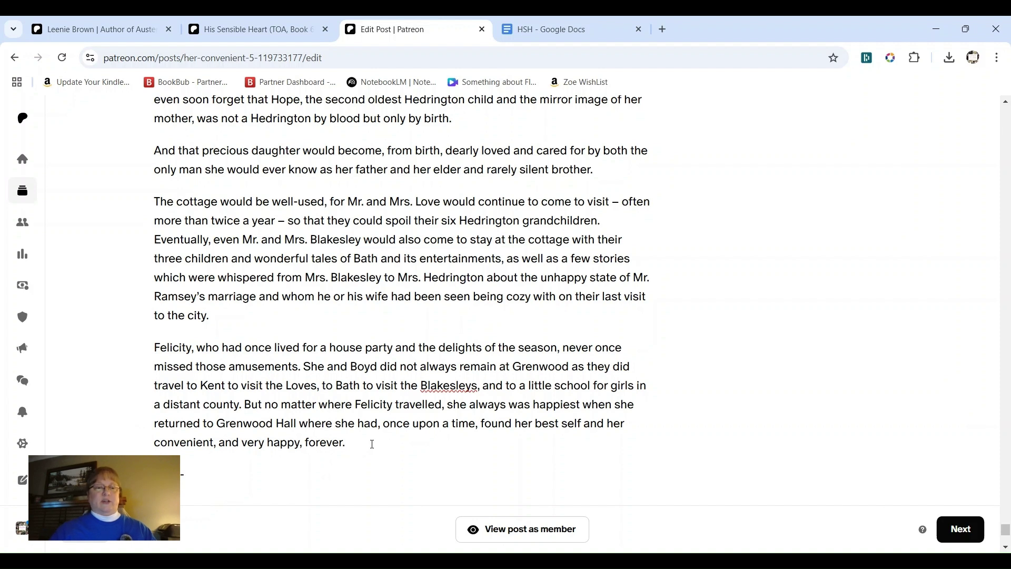
scroll(372, 443, "down", 1)
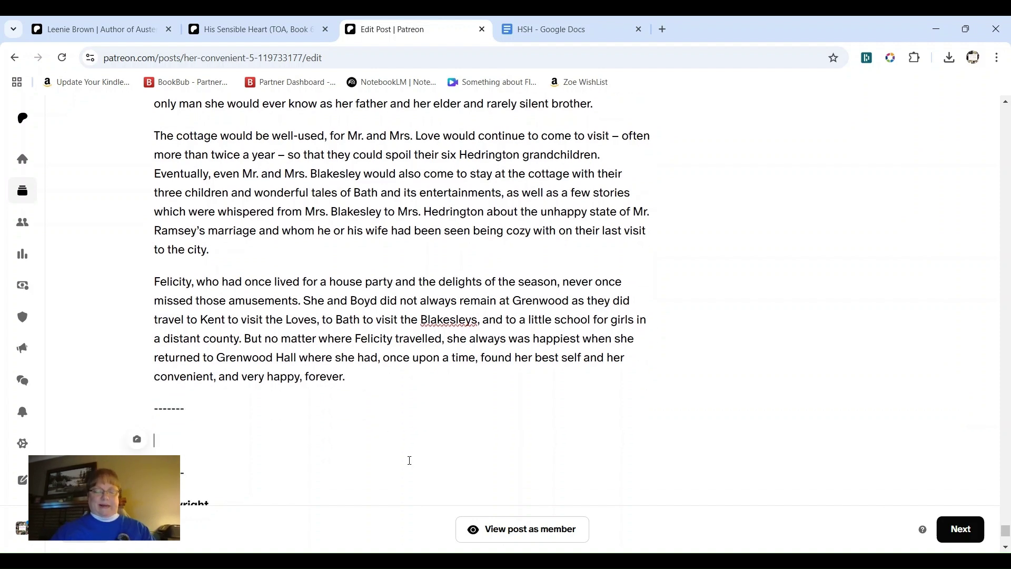
type("Continue")
key("BackSpace")
key("BackSpace")
type("ue Reading")
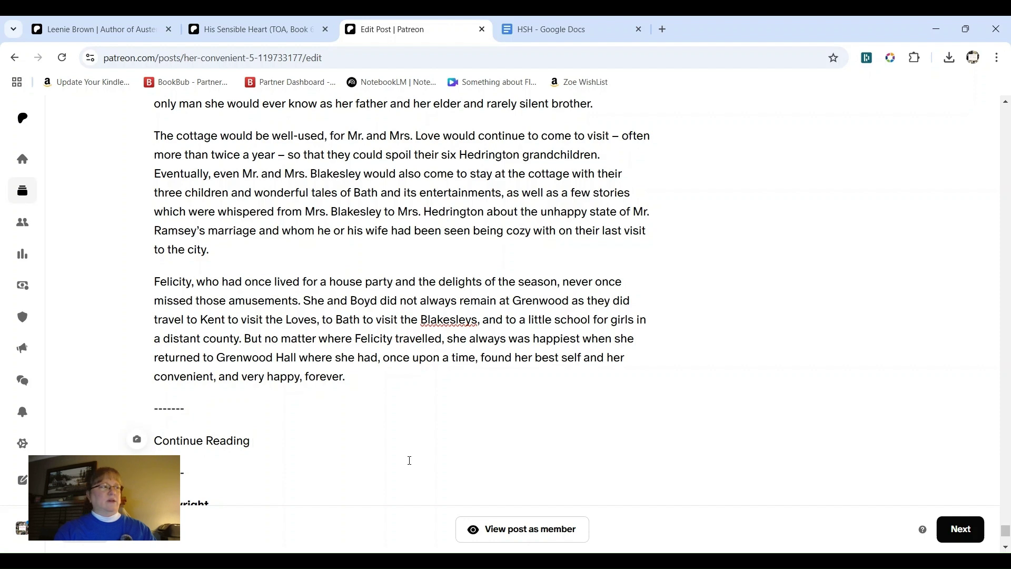
key("BackSpace")
key("BackSpace")
key("BackSpace")
key("BackSpace")
key("BackSpace")
key("BackSpace")
key("BackSpace")
key("BackSpace")
key("BackSpace")
key("BackSpace")
key("BackSpace")
key("BackSpace")
key("BackSpace")
key("BackSpace")
key("BackSpace")
key("BackSpace")
key("BackSpace")
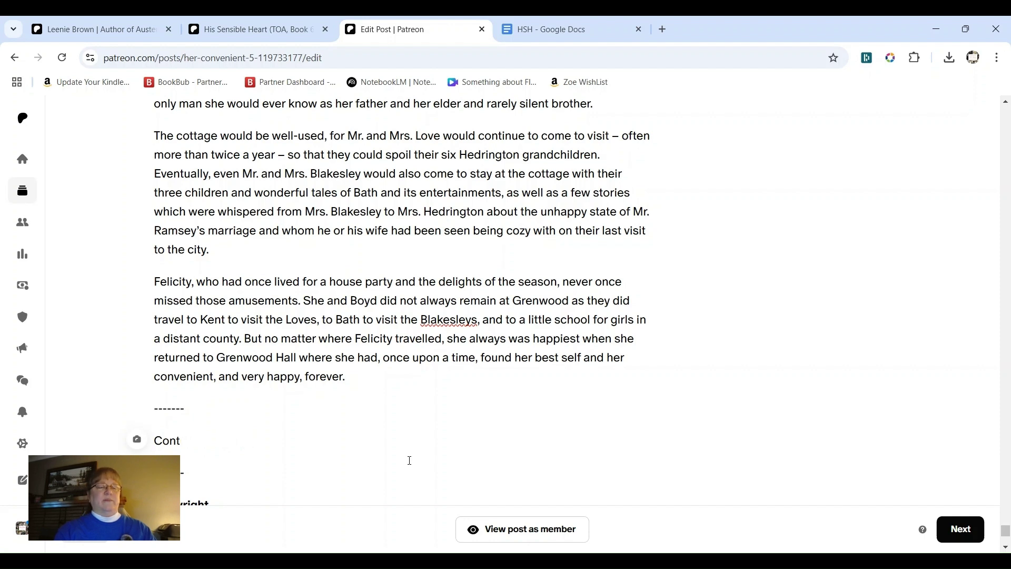
- Enter "Go to Next Book in Series" on the empty line between the two dashed separators
type("Go ")
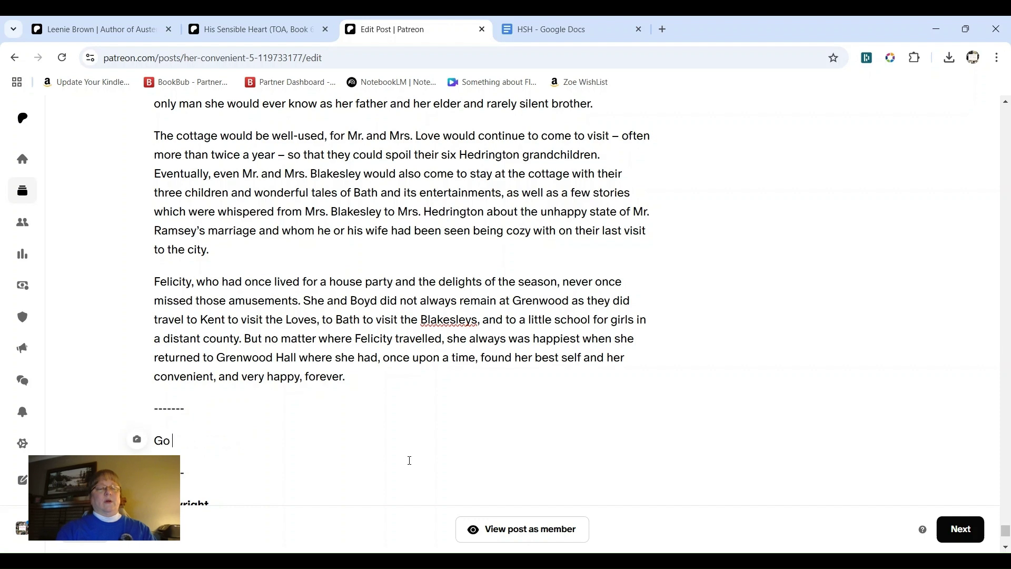
type("to ne")
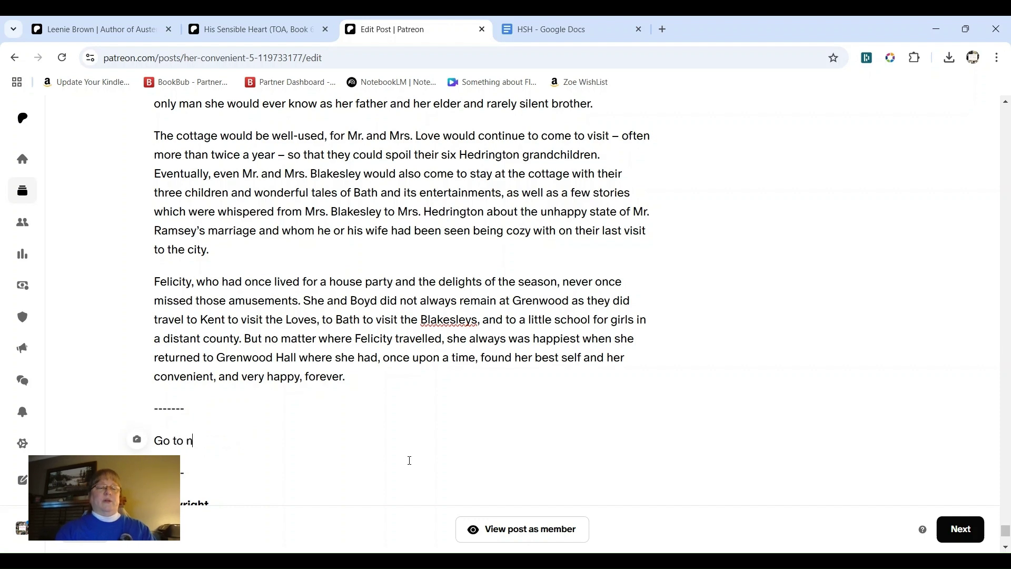
key("BackSpace")
key("BackSpace")
type("Next Book in Series")
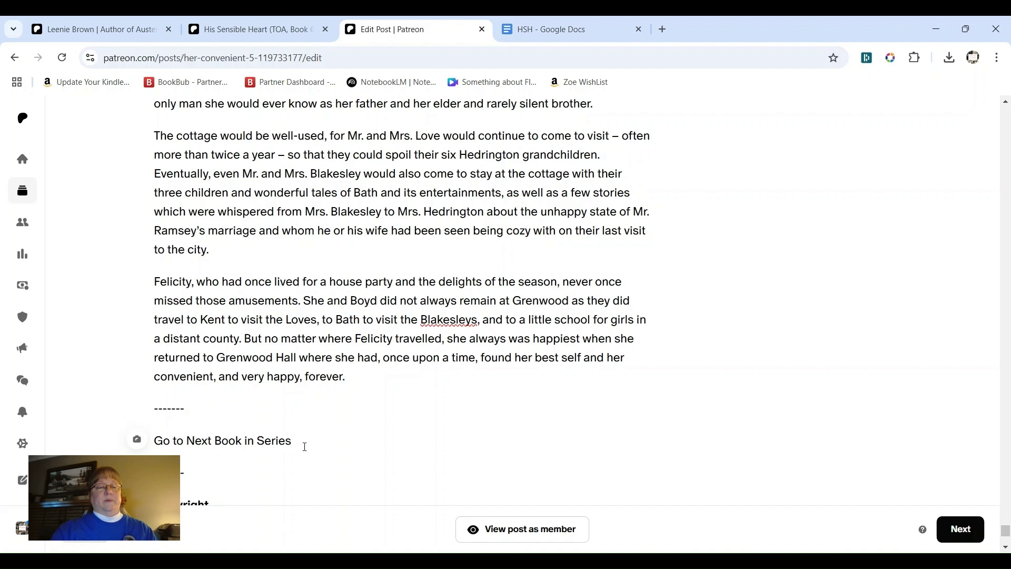
- Link "Go to Next Book in Series" to the copied web address of the His Sensible Heart Chapters 1-4 post
left_click(248, 31)
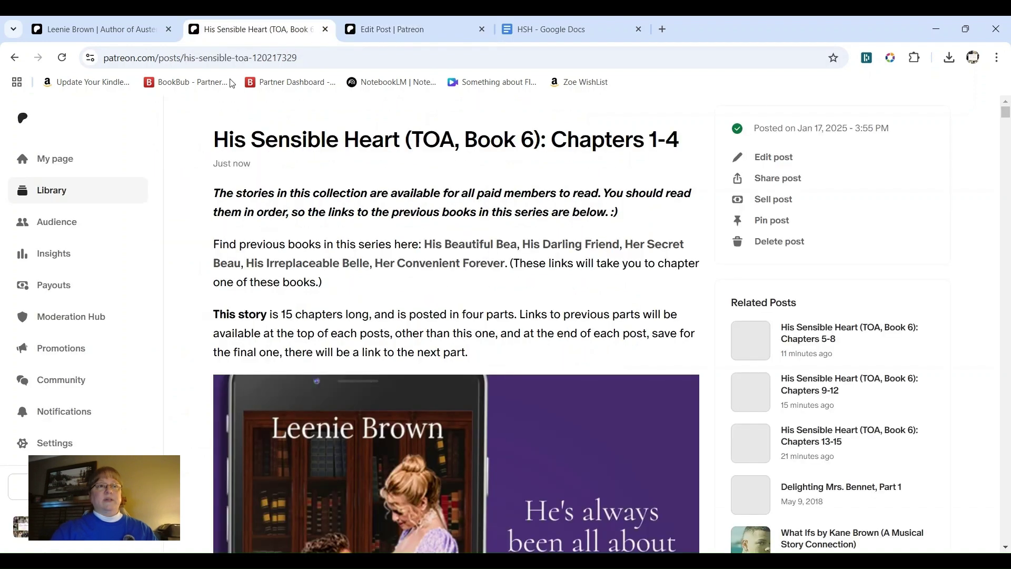
left_click_drag(299, 58, 92, 59)
key("ctrl+c")
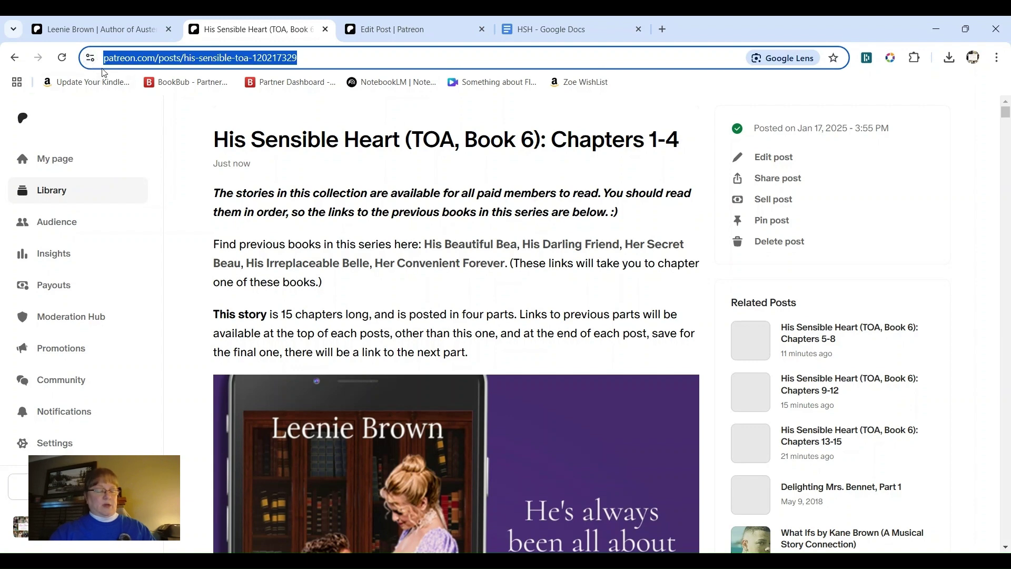
left_click(372, 27)
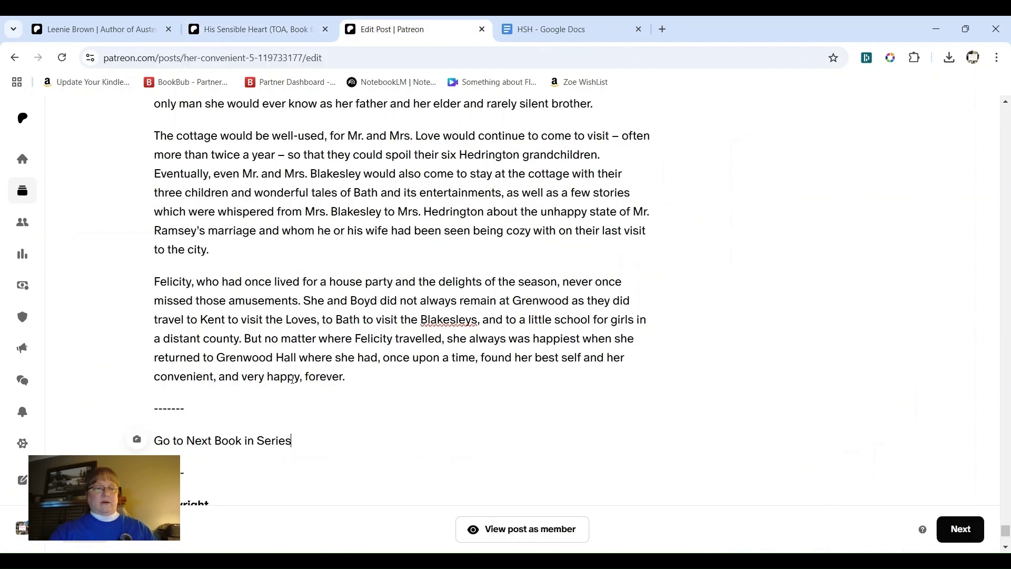
left_click_drag(292, 441, 150, 441)
left_click(298, 413)
key("ctrl+v")
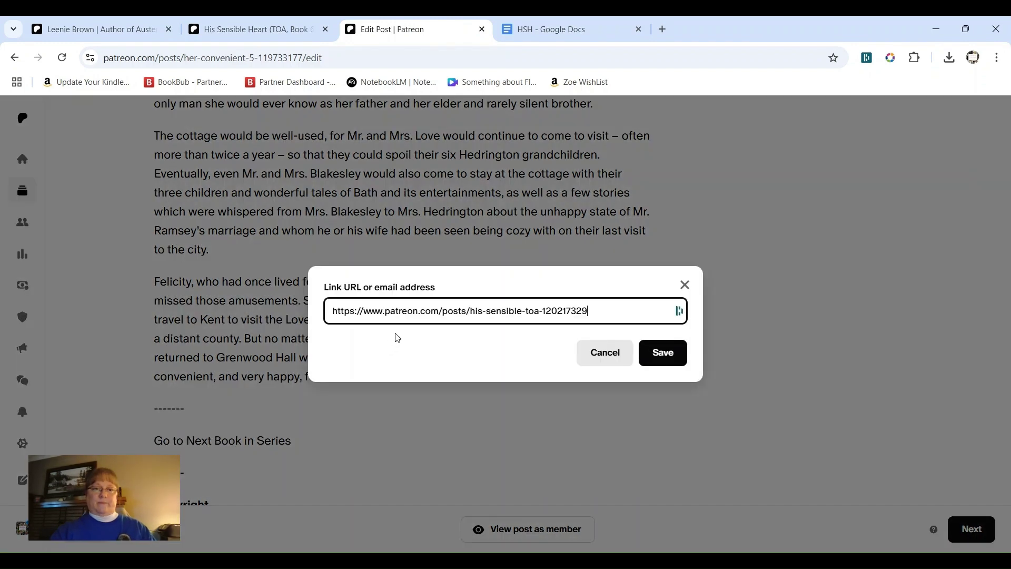
left_click(664, 355)
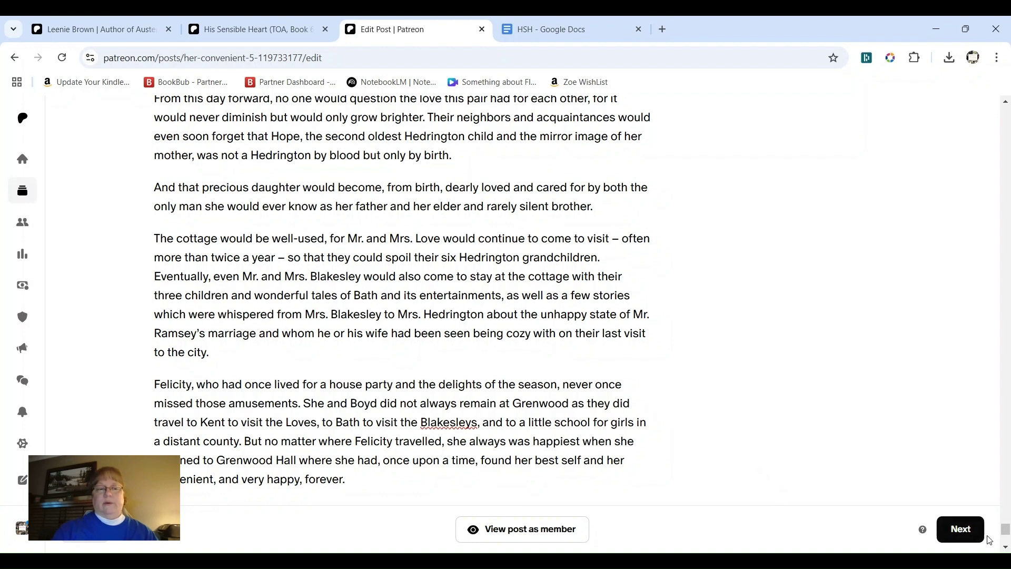
scroll(936, 402, "down", 3)
scroll(936, 403, "down", 1)
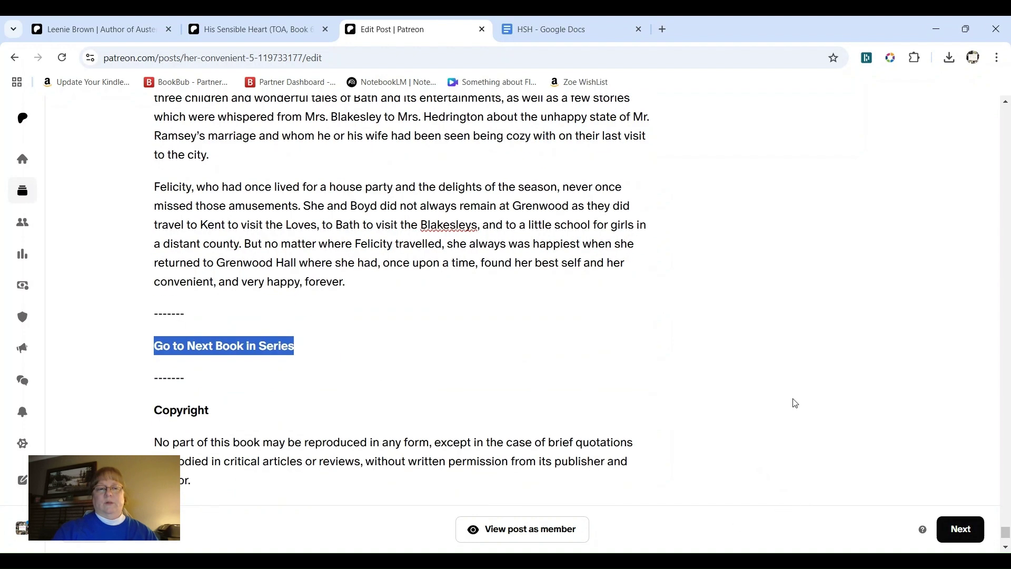
left_click(583, 359)
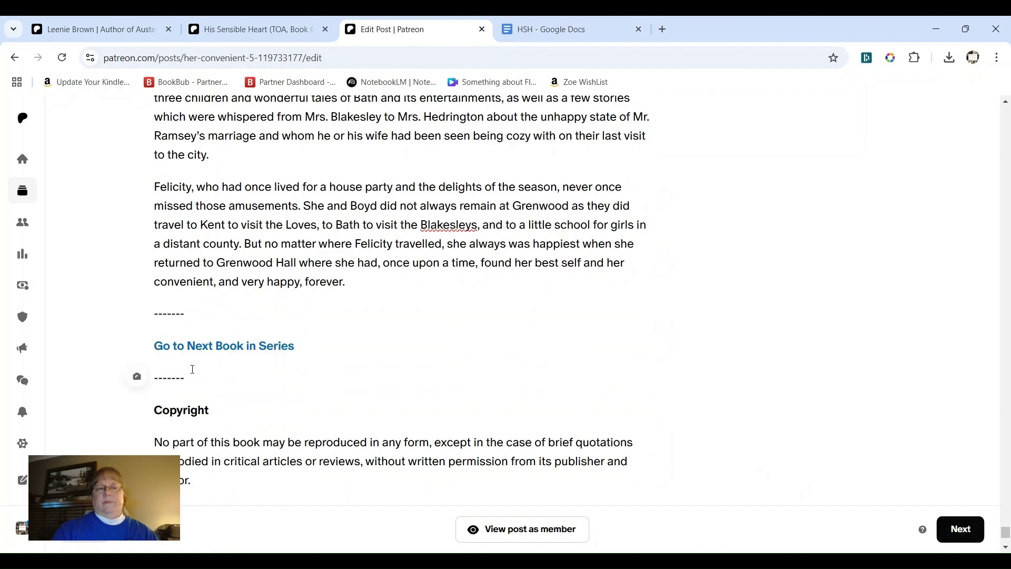
- Save the edited Her Convenient Forever Chapters 13-17 post with its existing publishing options
left_click(969, 536)
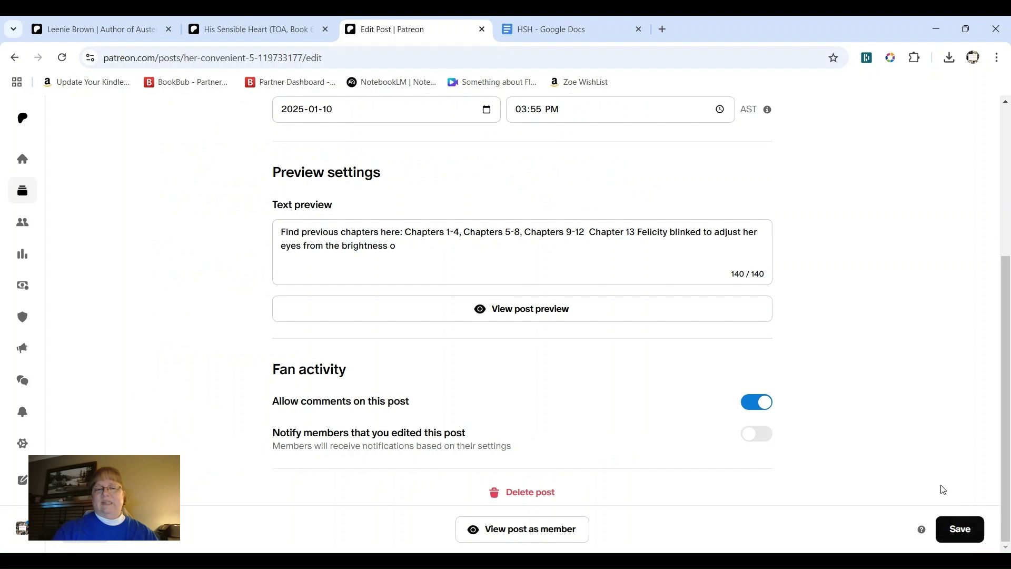
left_click(972, 540)
left_click(971, 539)
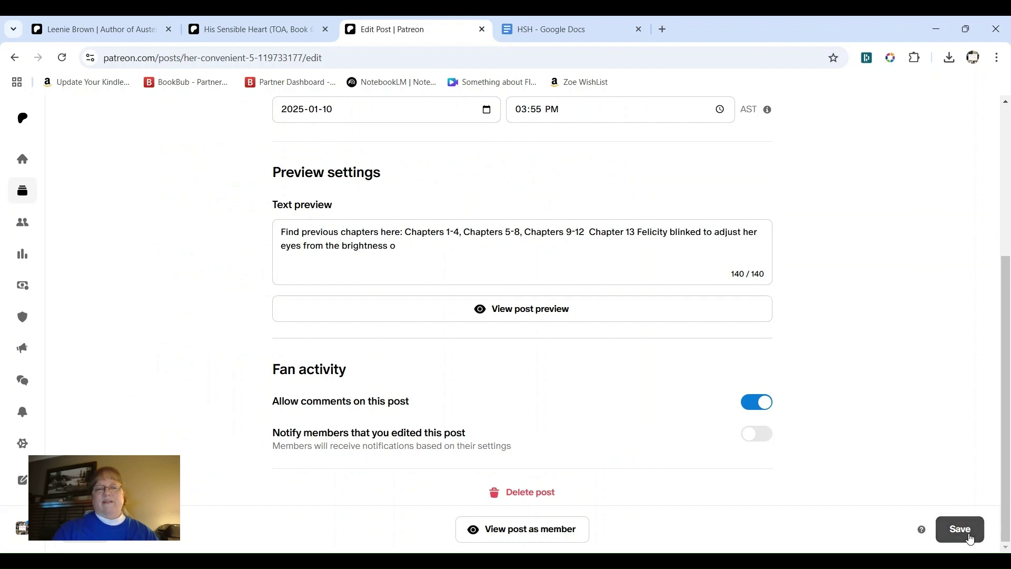